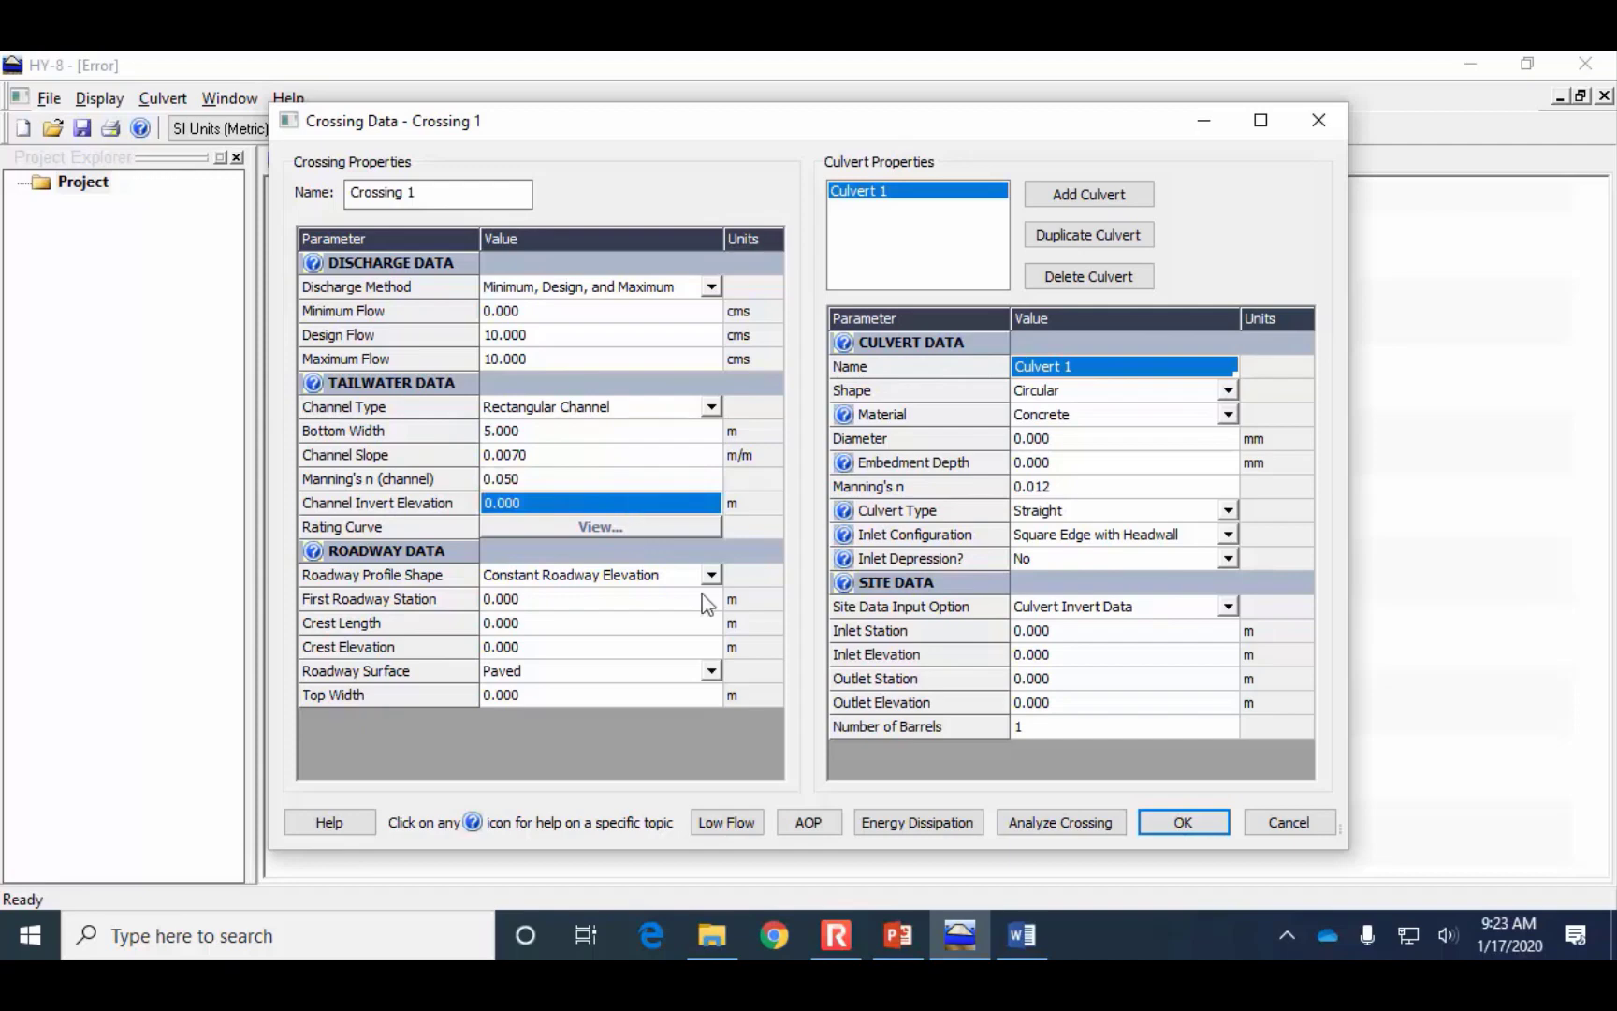
# Check the culvert example slide in PowerPoint and set the tailwater channel invert elevation to 99.72 m in HY-8
pyautogui.click(895, 936)
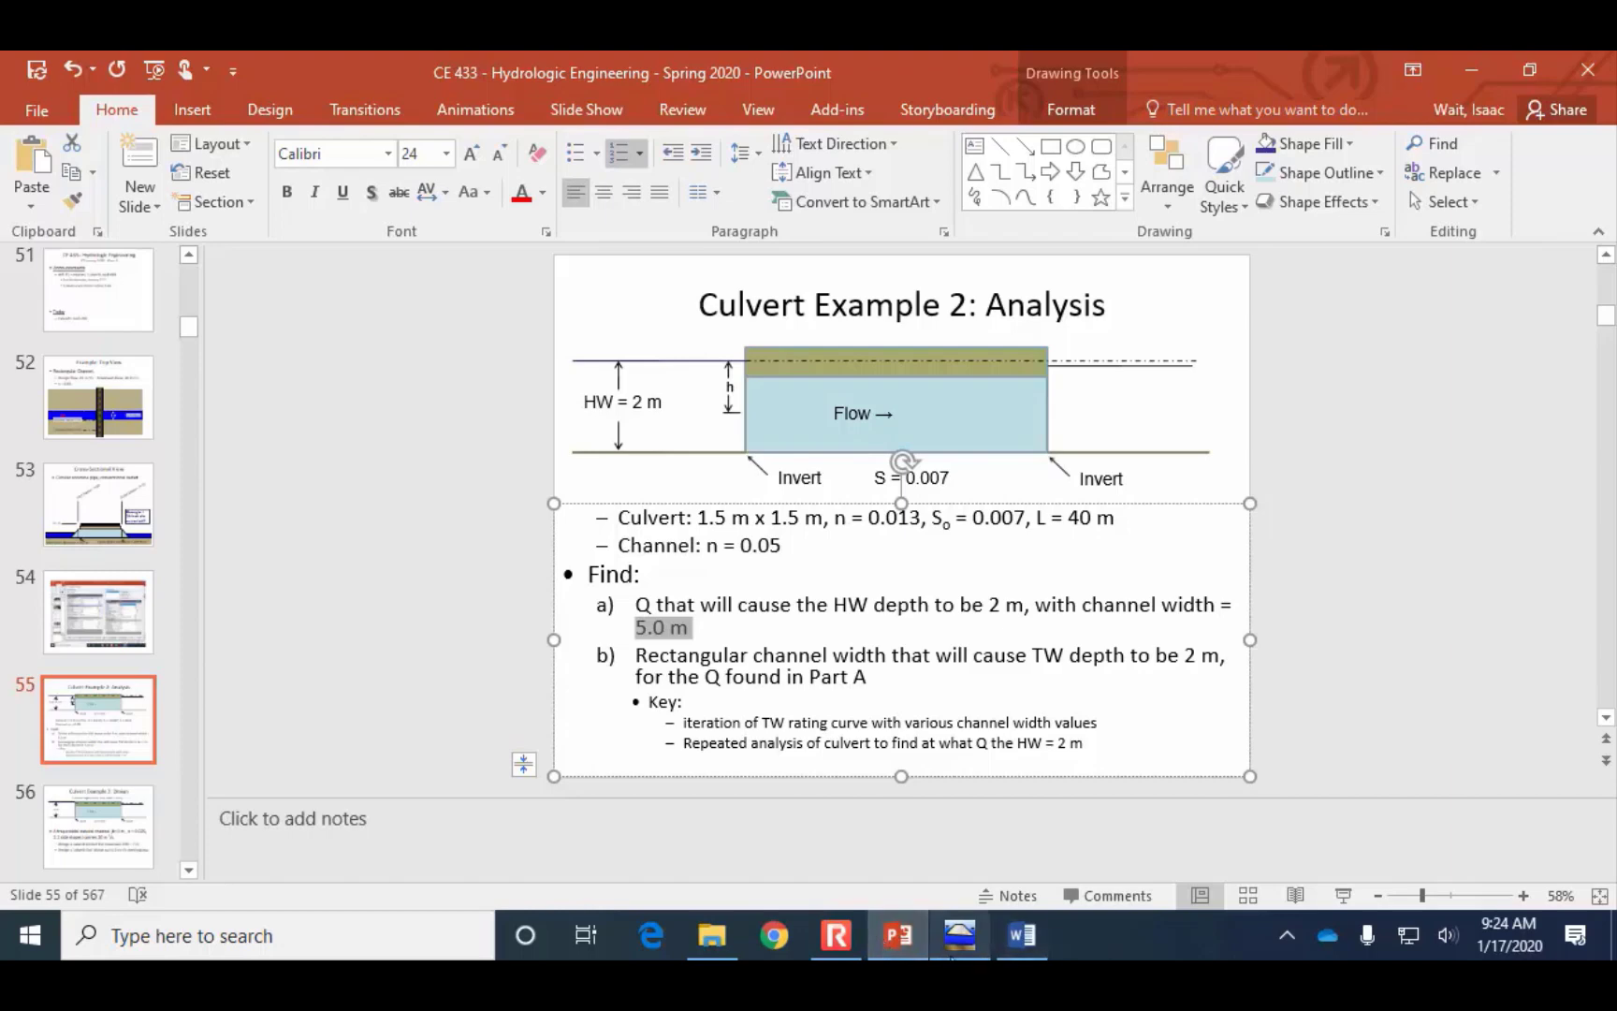
pyautogui.click(960, 934)
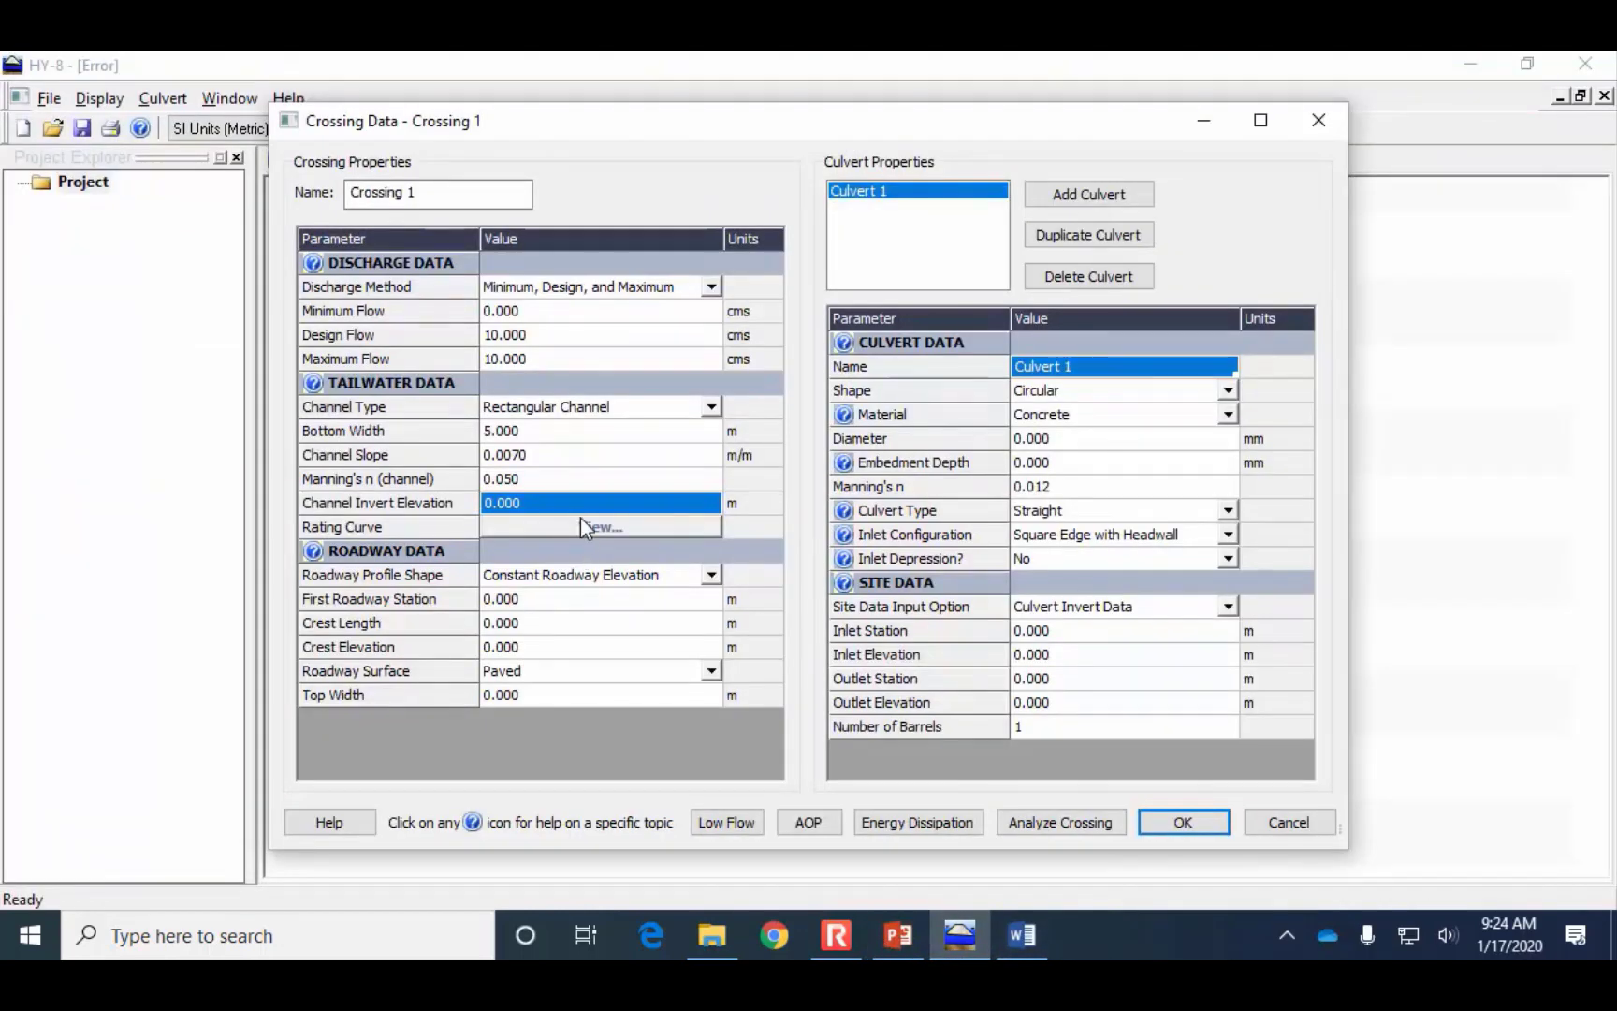
pyautogui.write('99.72')
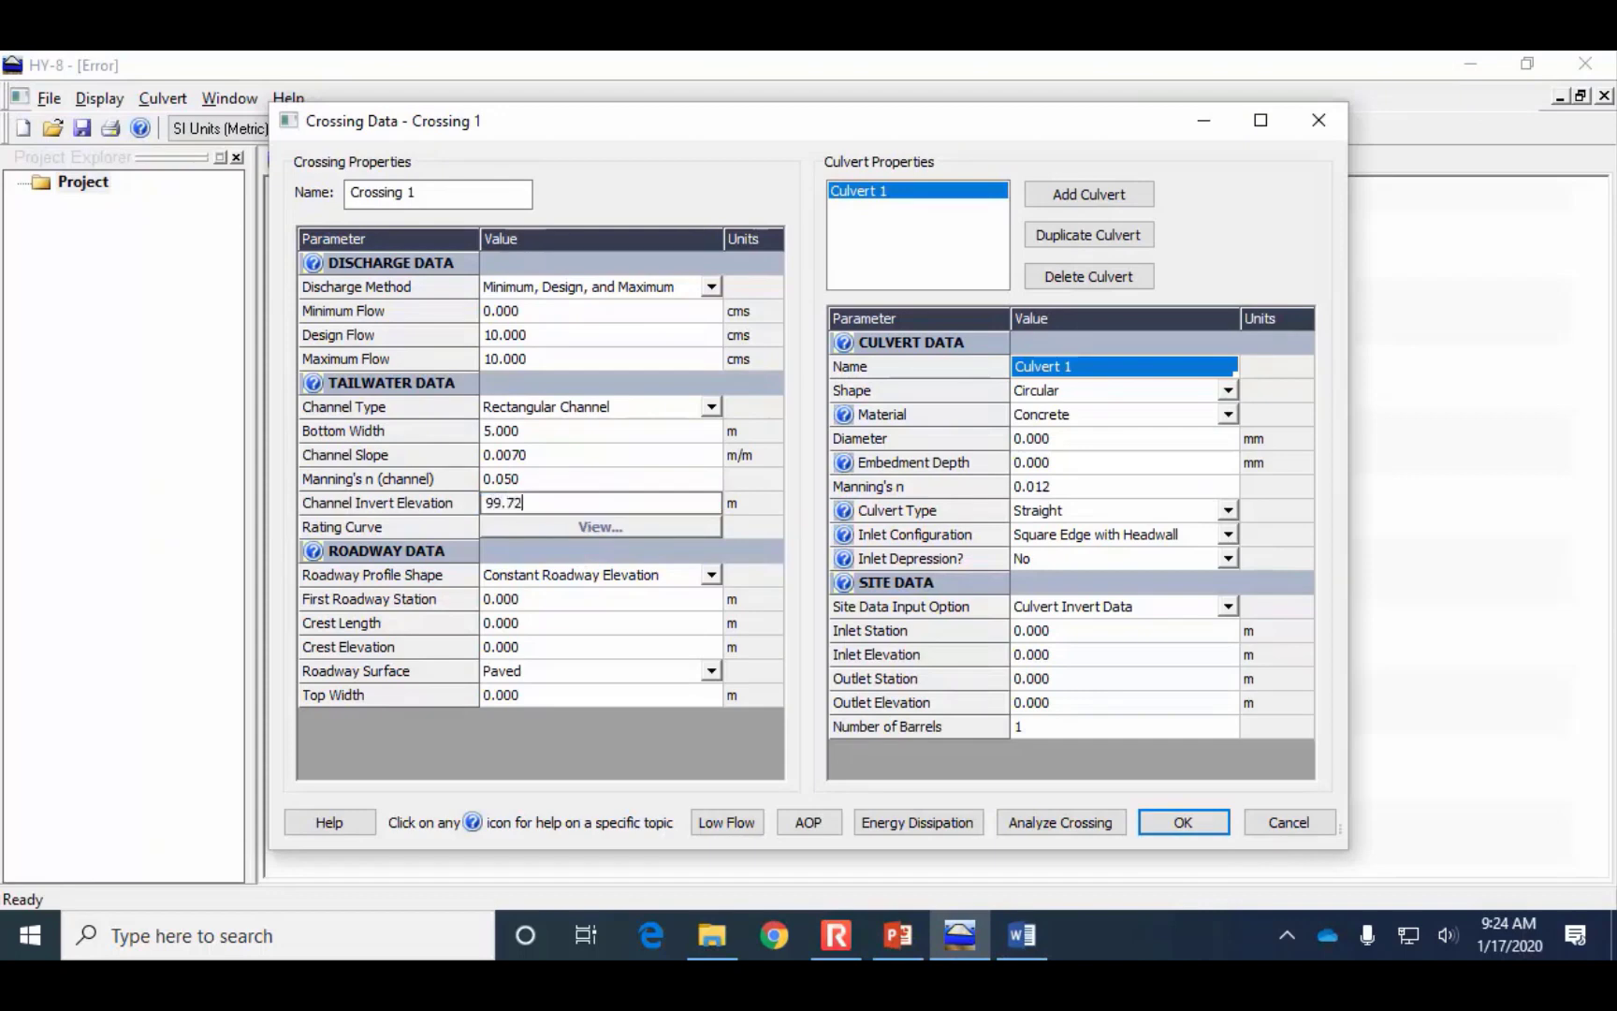
# Enter the culvert site data: outlet station 40 m, inlet elevation 100 m and outlet elevation 99.72 m
pyautogui.click(1082, 634)
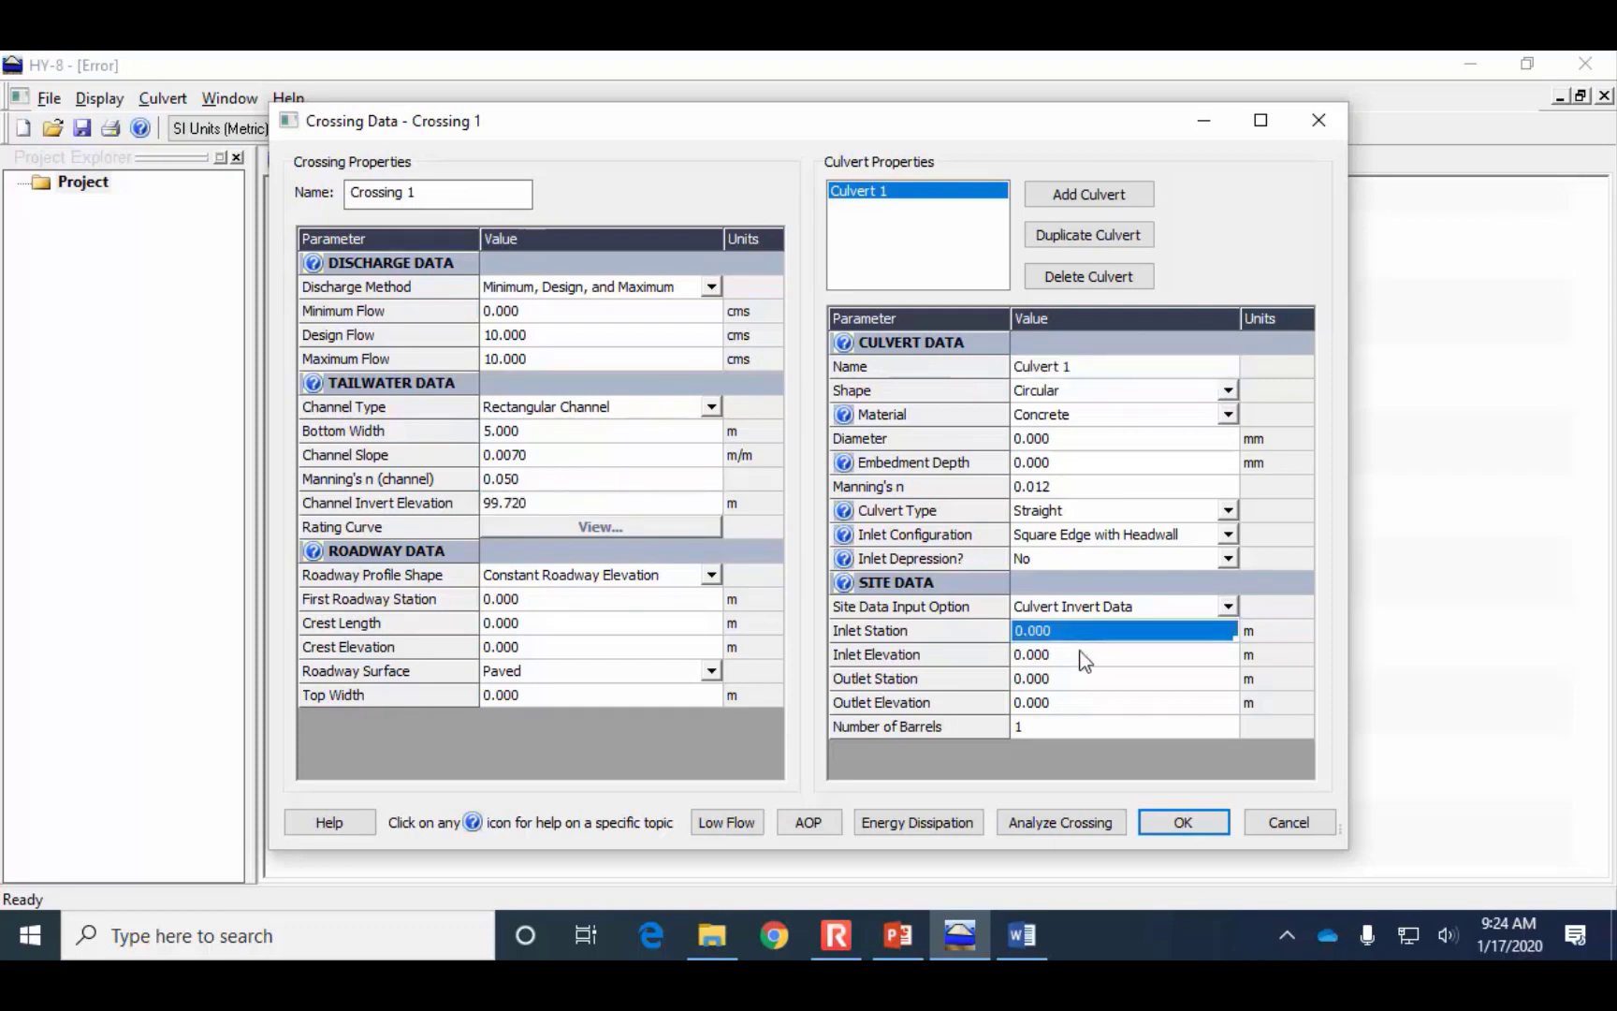
pyautogui.click(1076, 680)
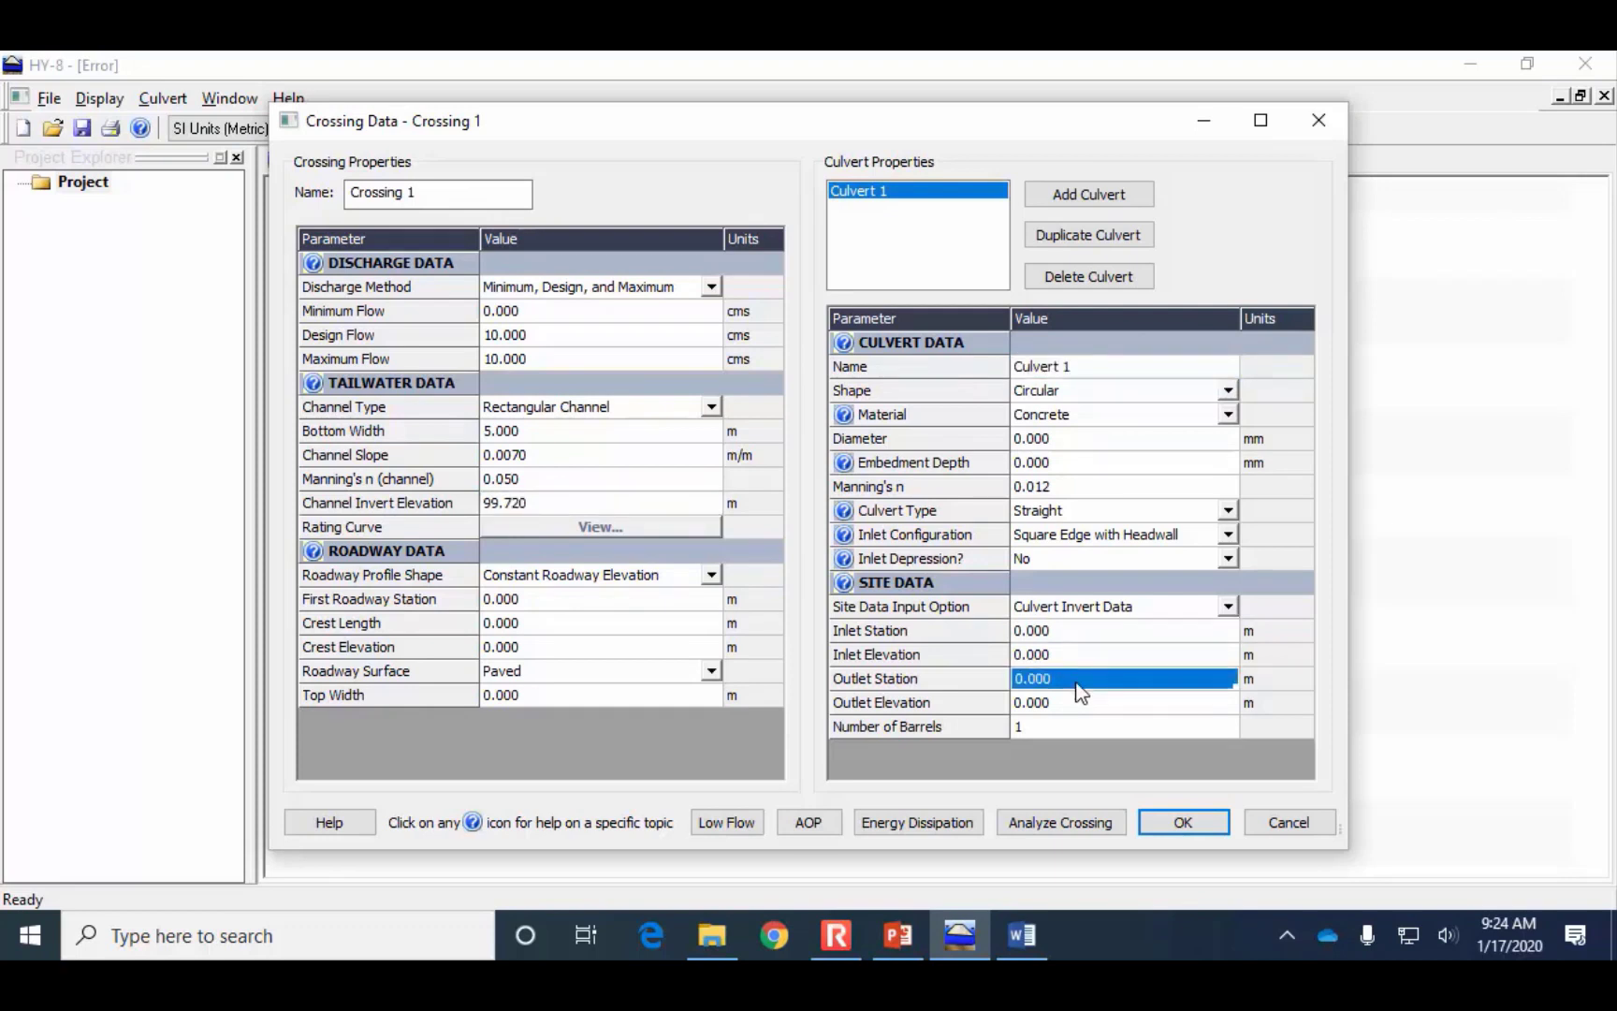
pyautogui.write('40')
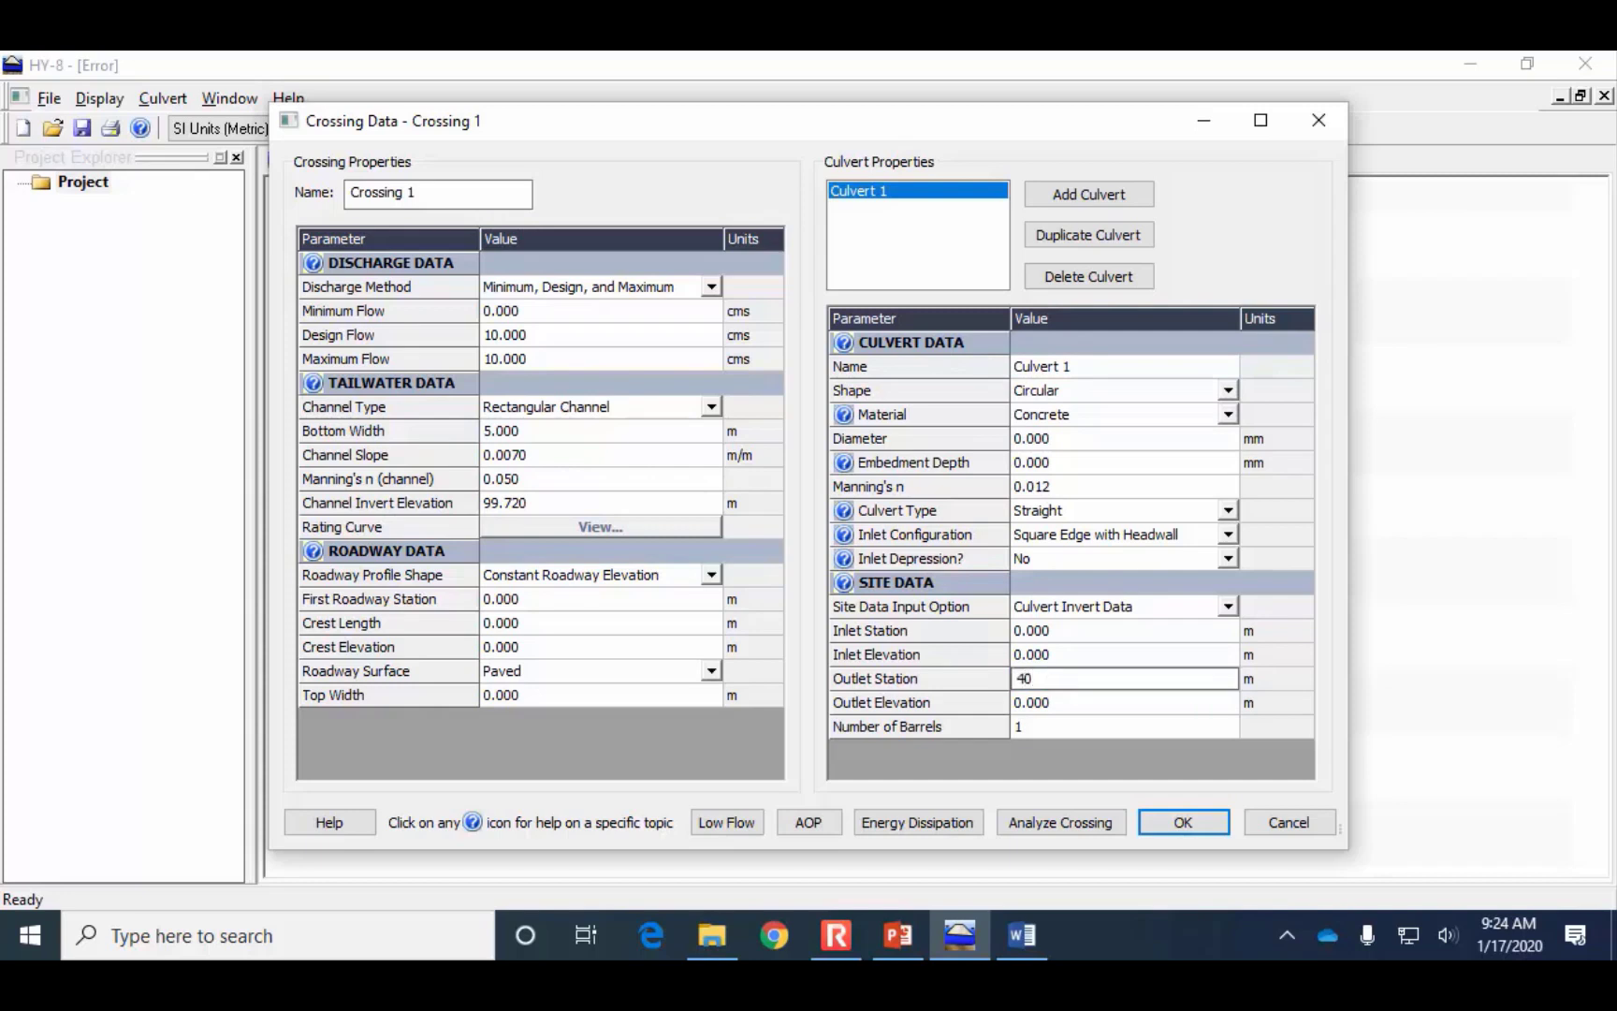
pyautogui.click(1081, 654)
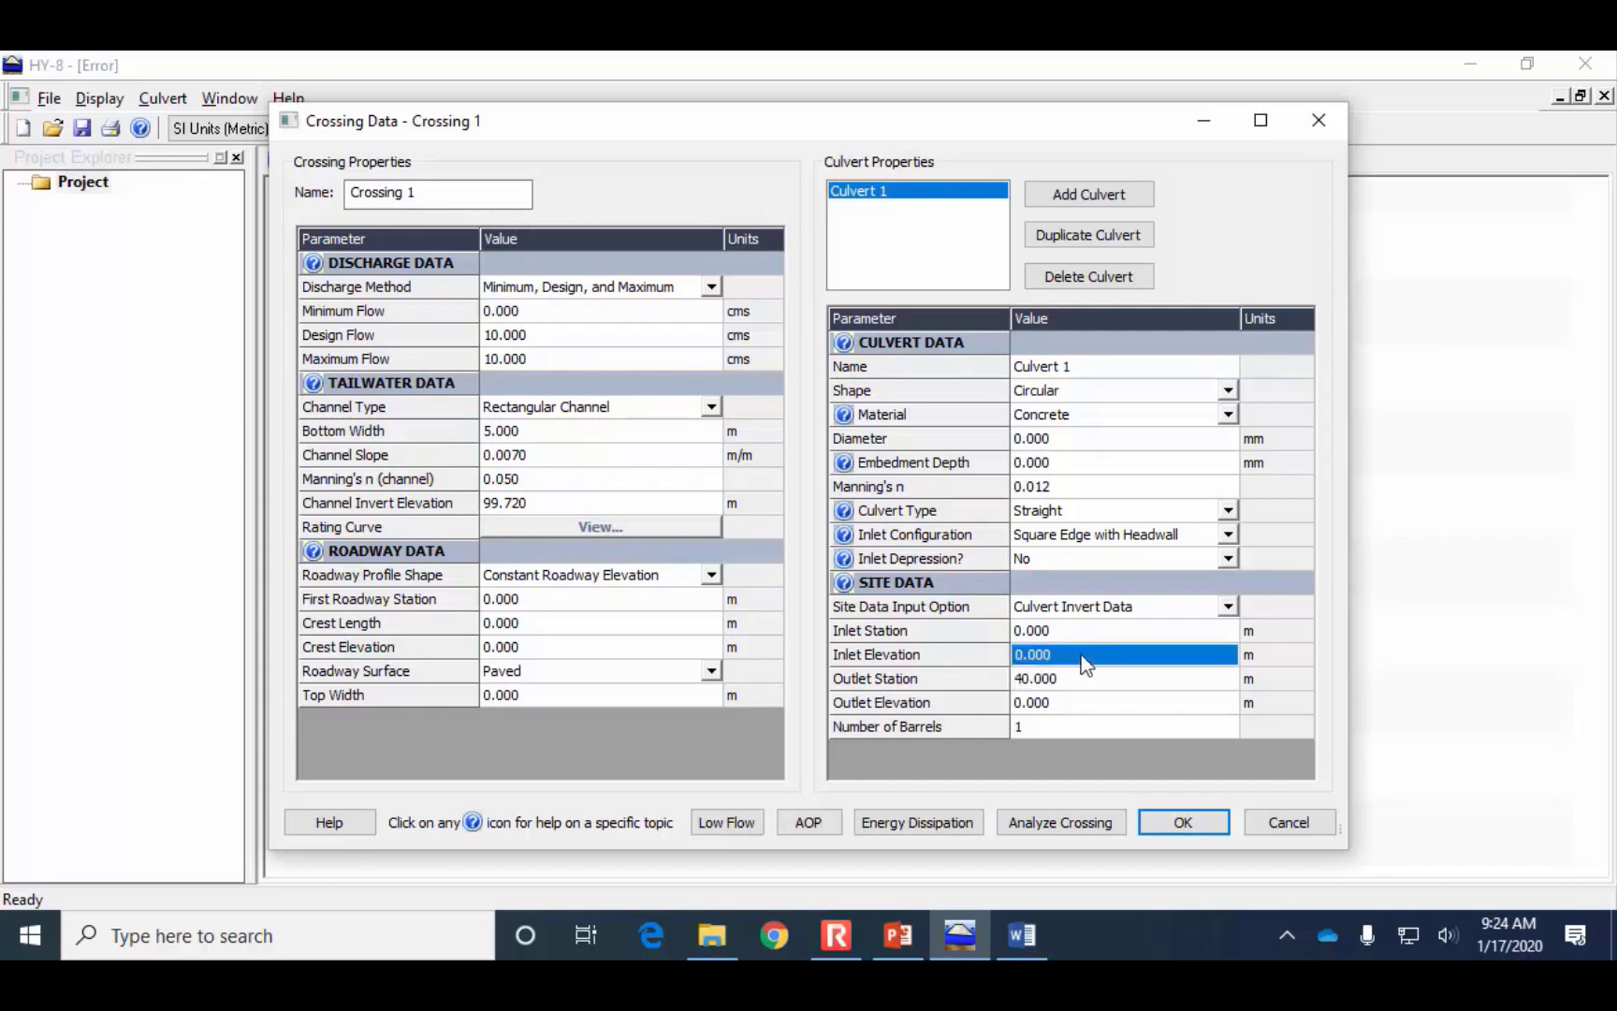
pyautogui.write('100')
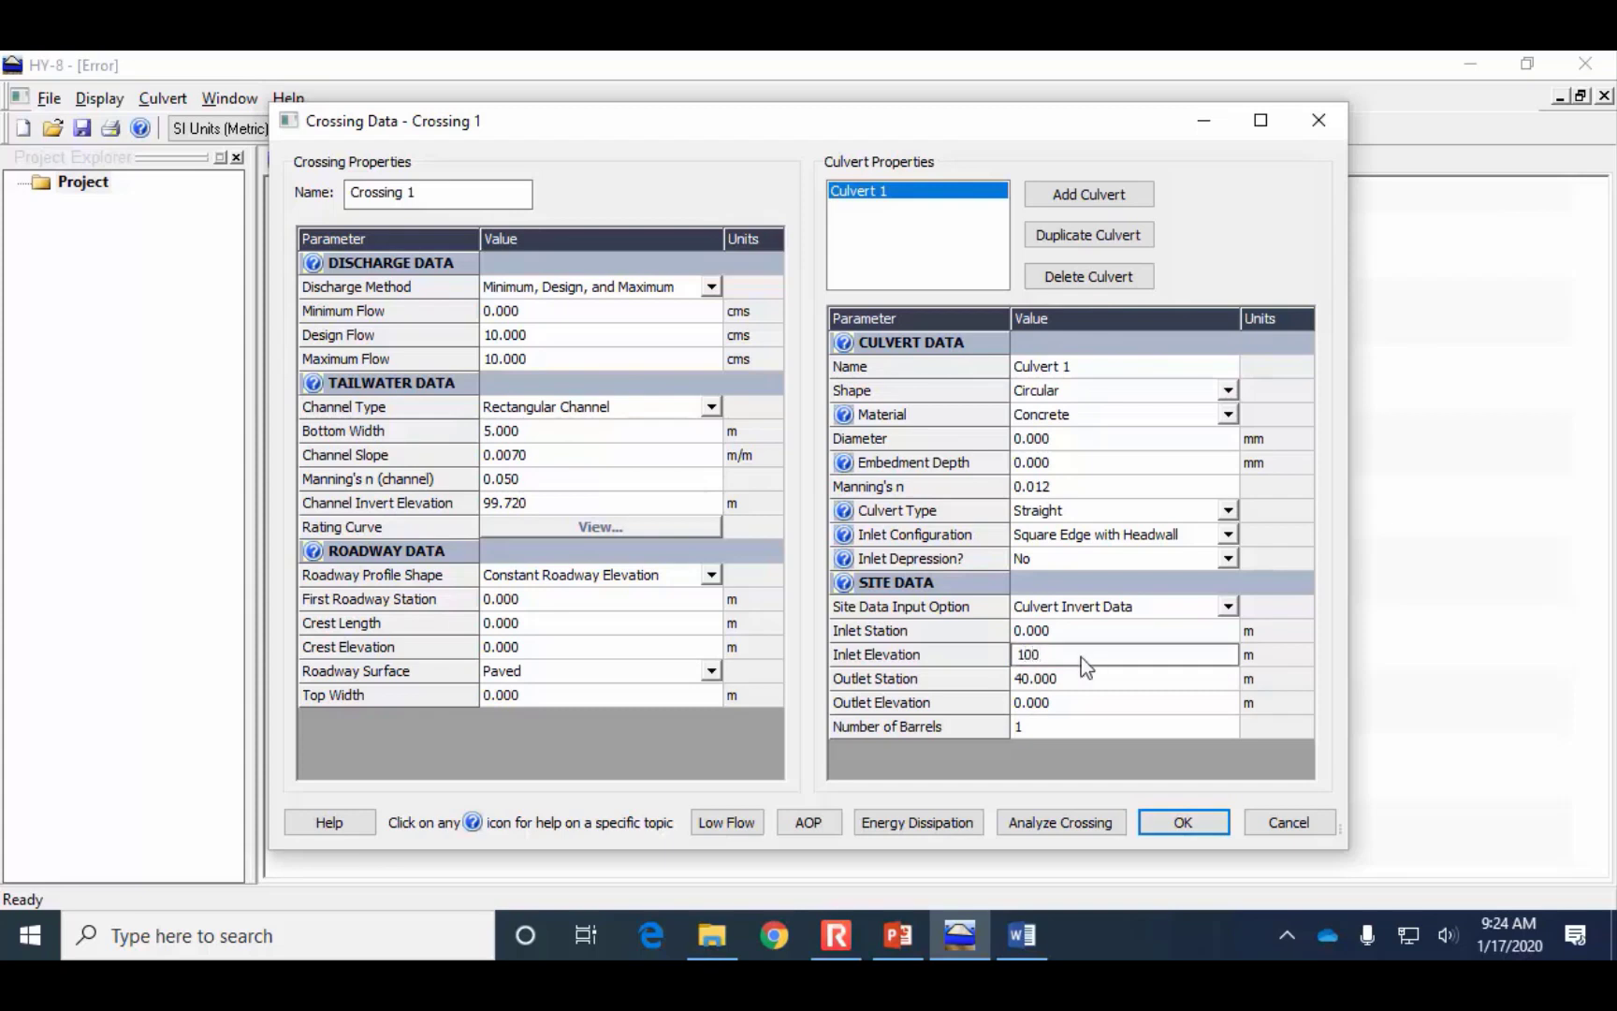
pyautogui.click(1106, 707)
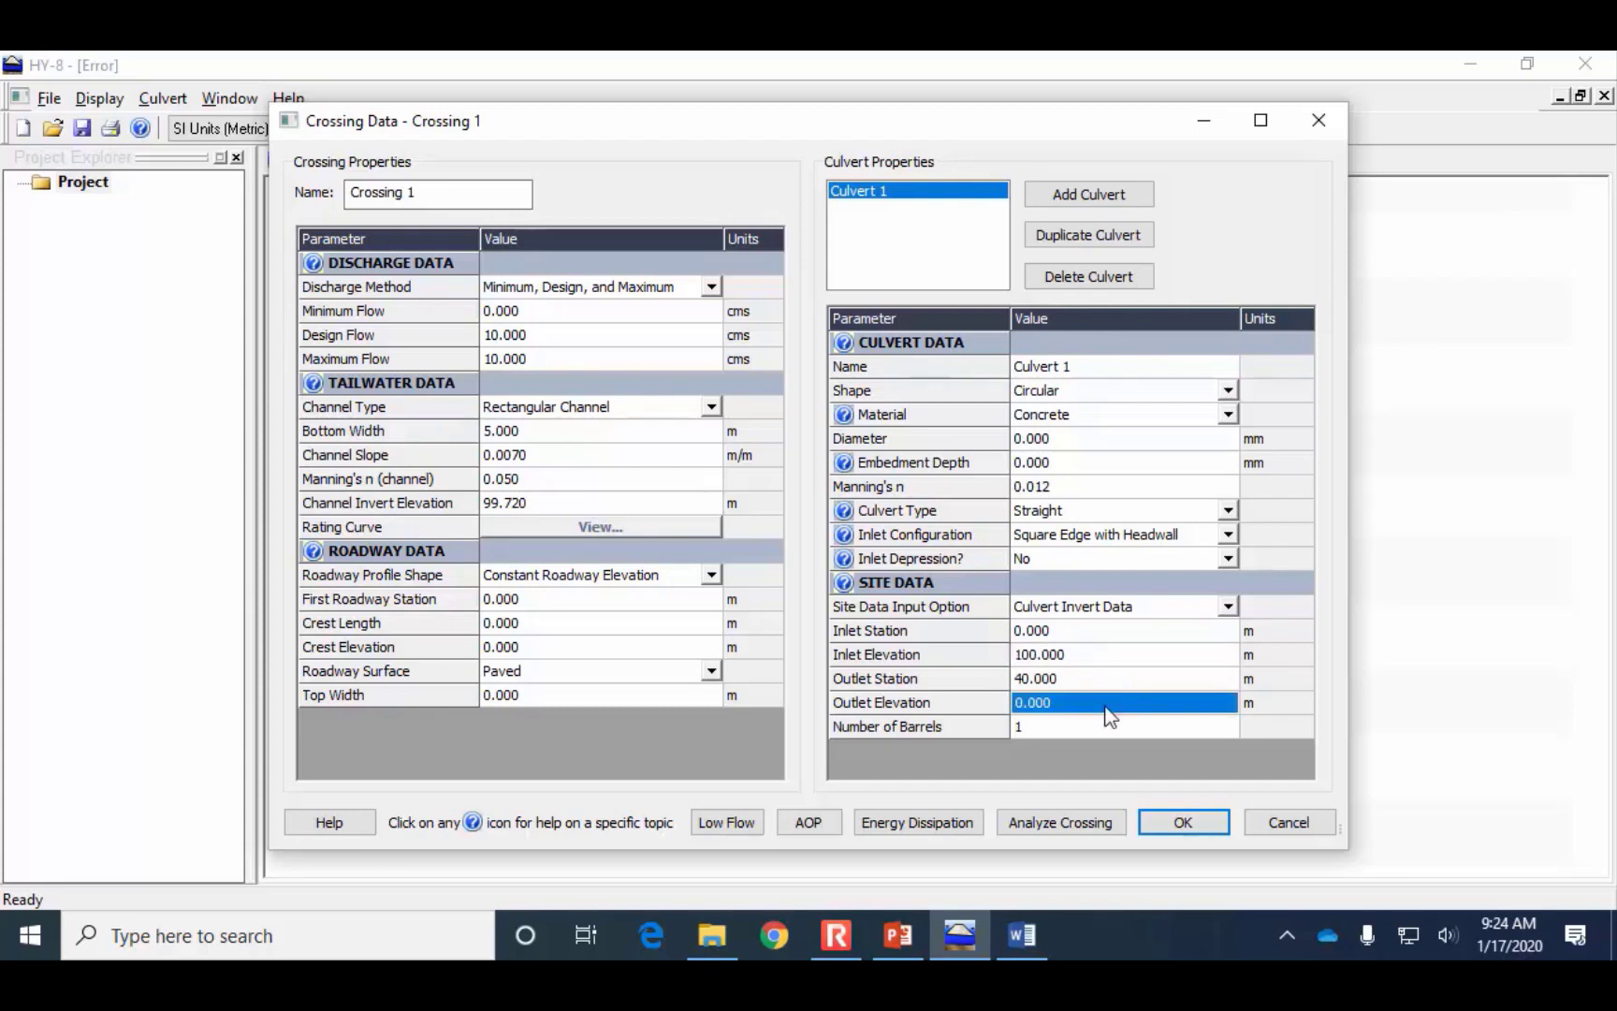
pyautogui.write('99.72')
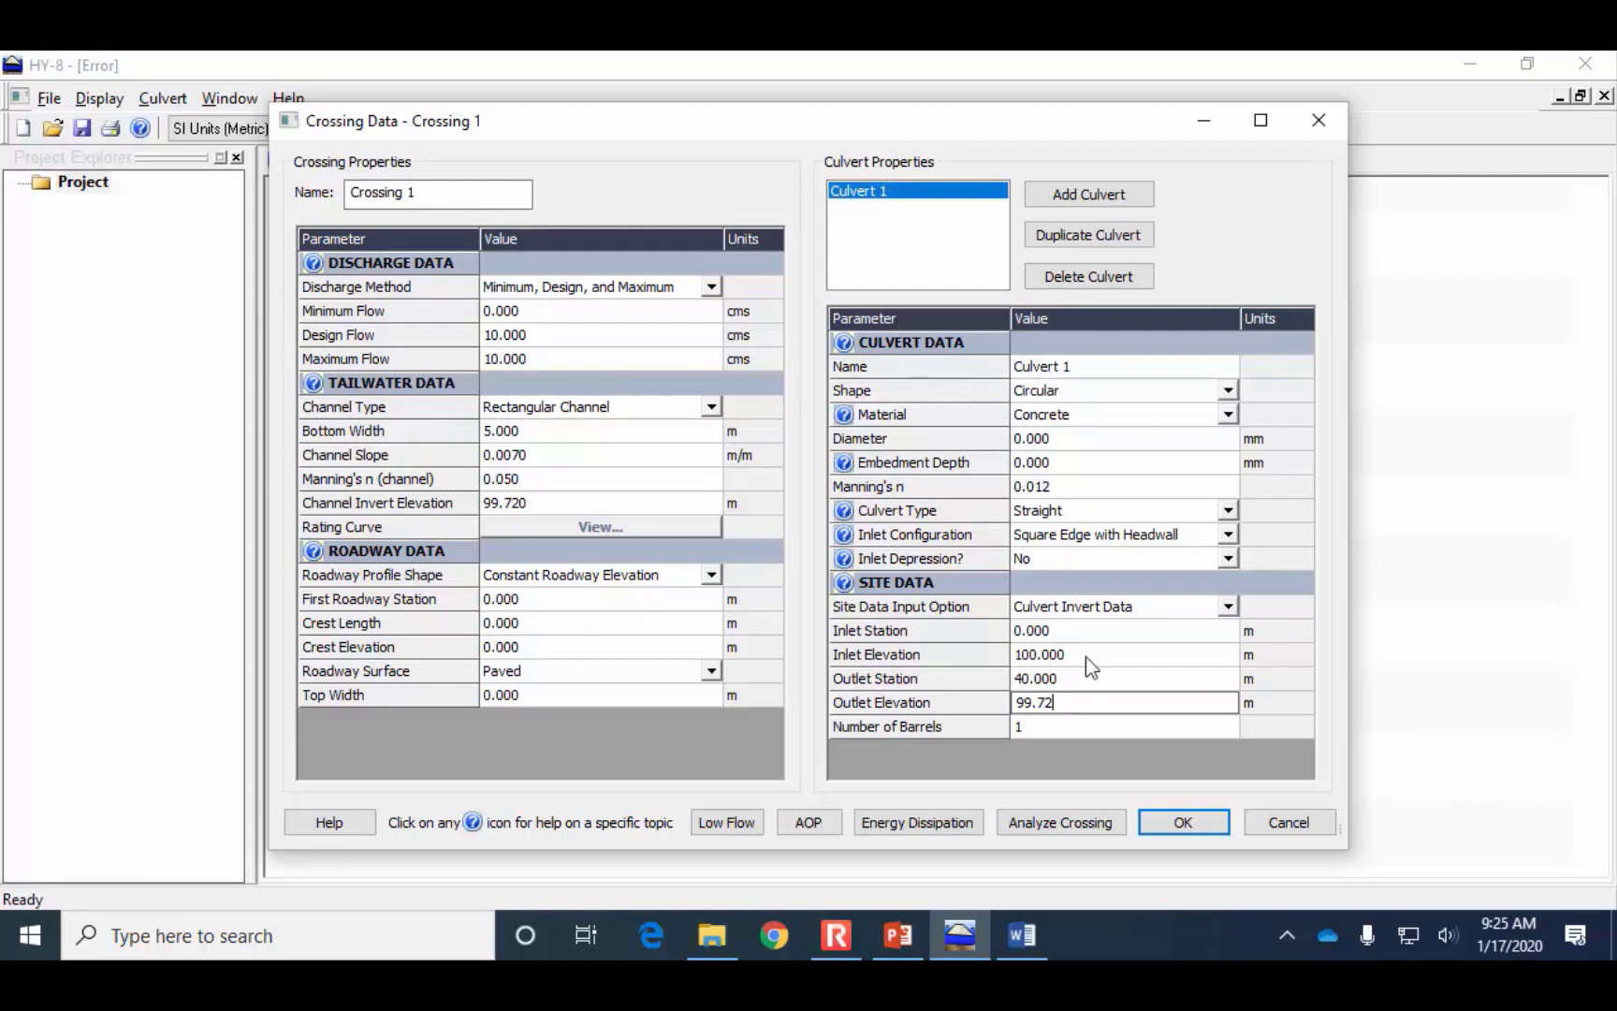
# Review the given data on the PowerPoint example slide and set the roadway crest length to 5 m in HY-8
pyautogui.click(898, 935)
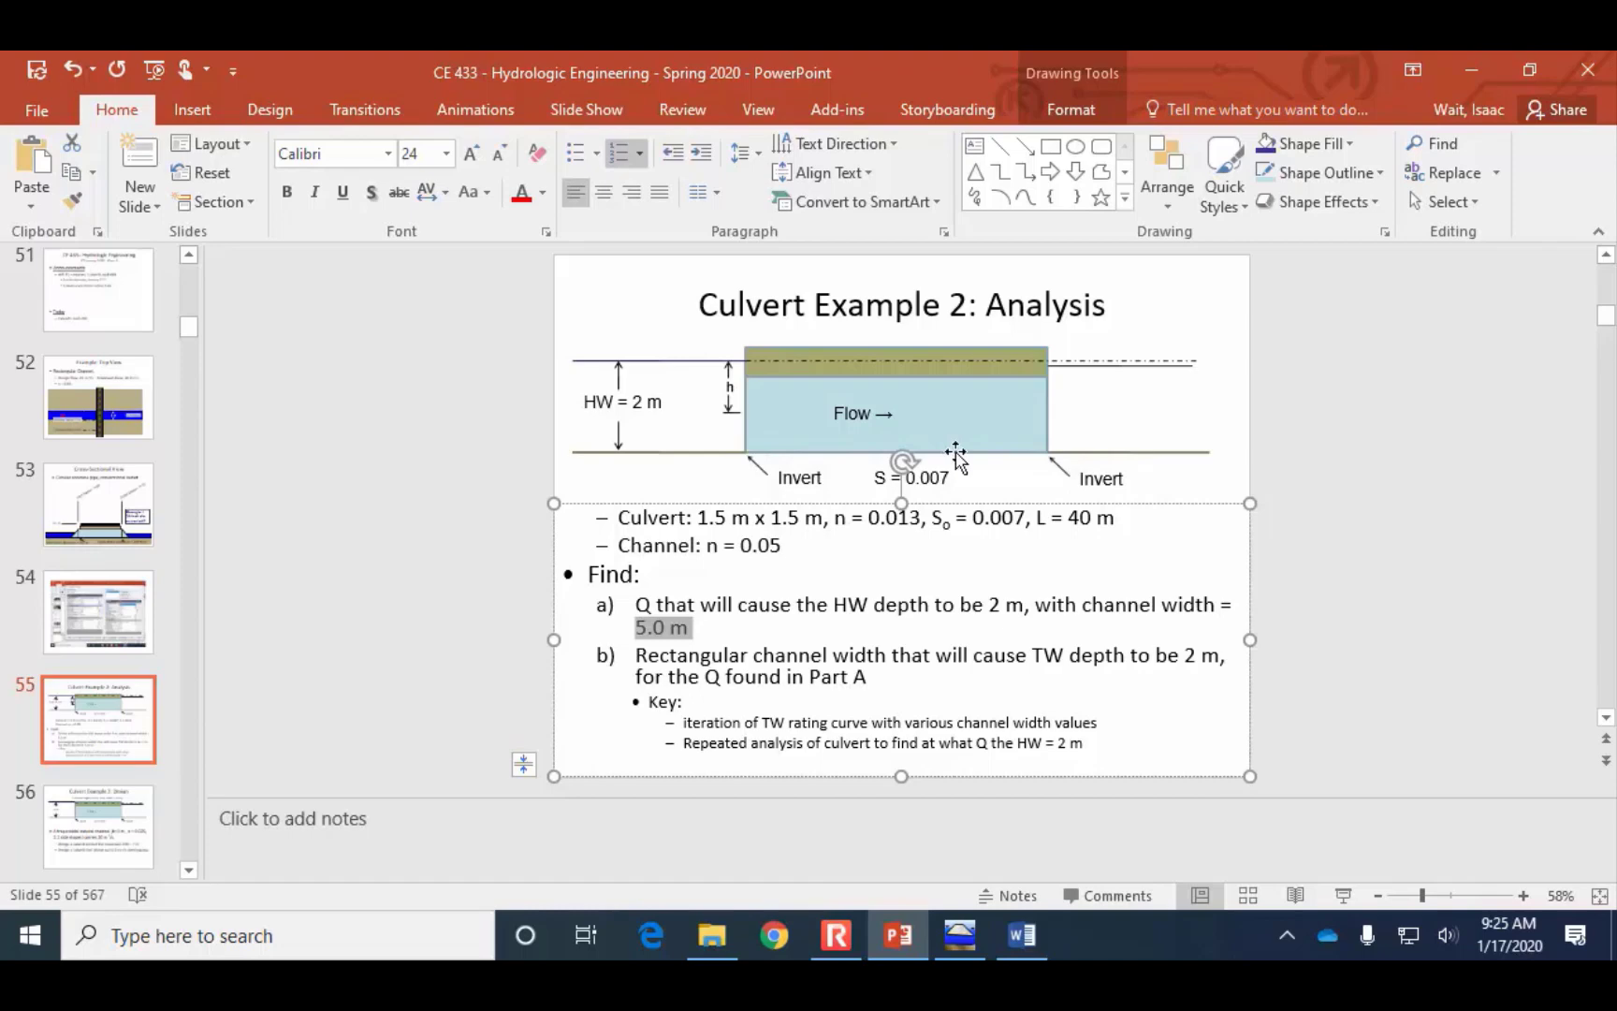
pyautogui.click(912, 934)
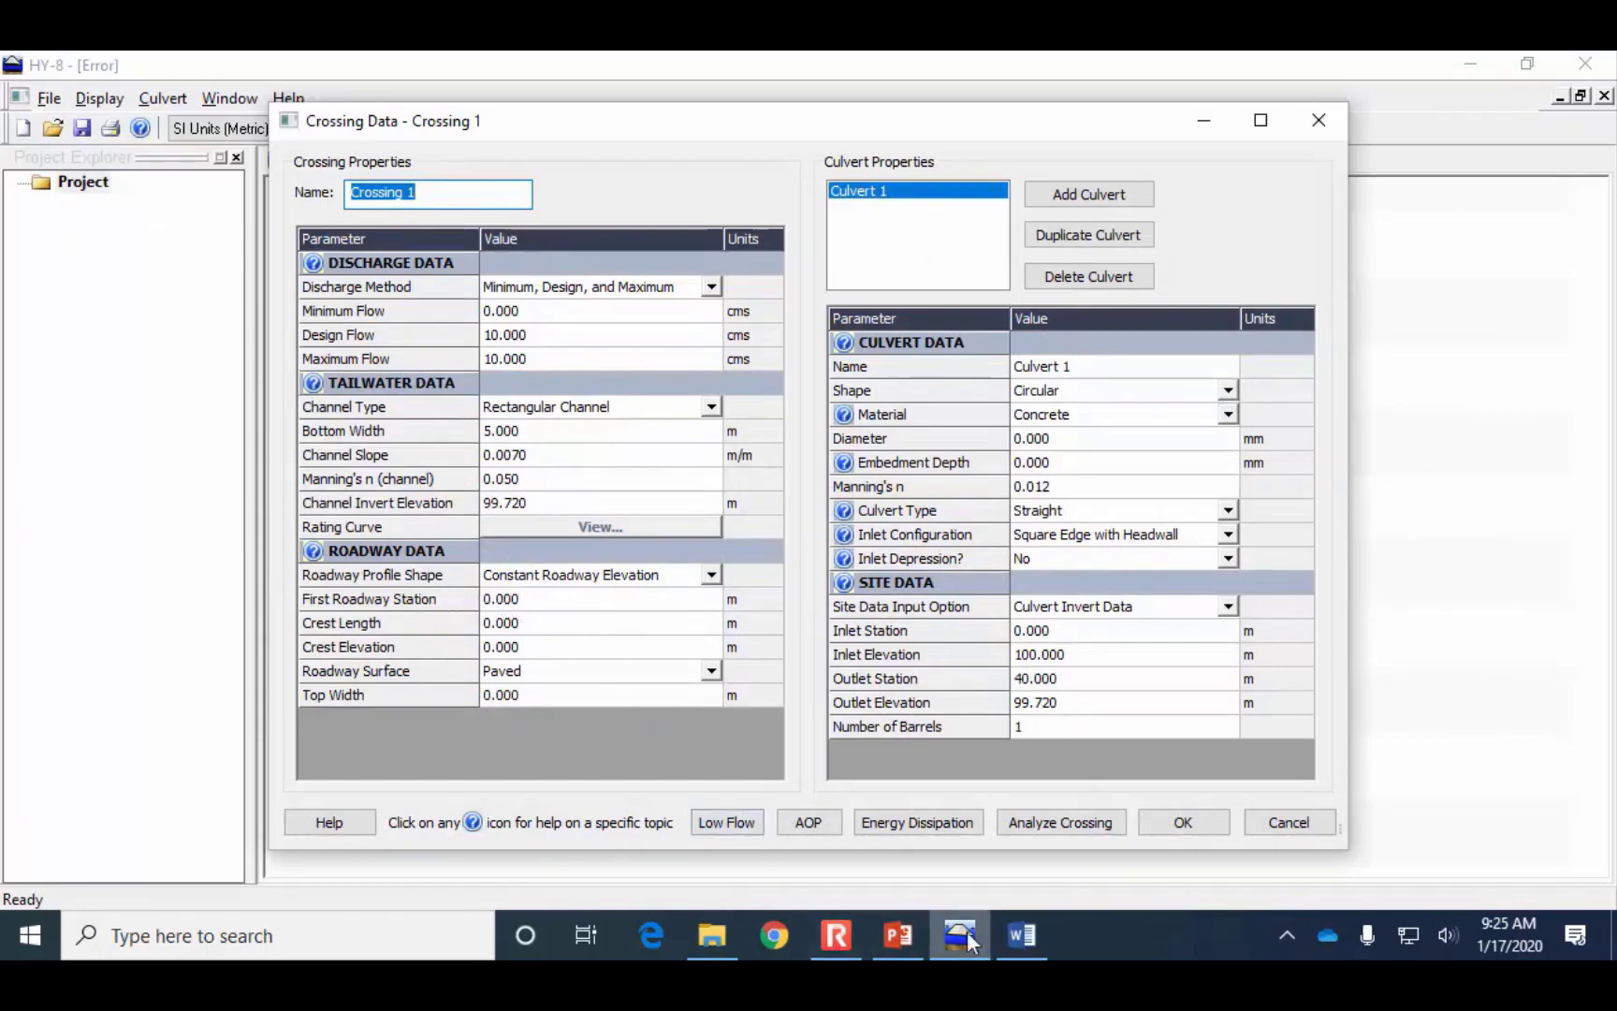
pyautogui.click(904, 933)
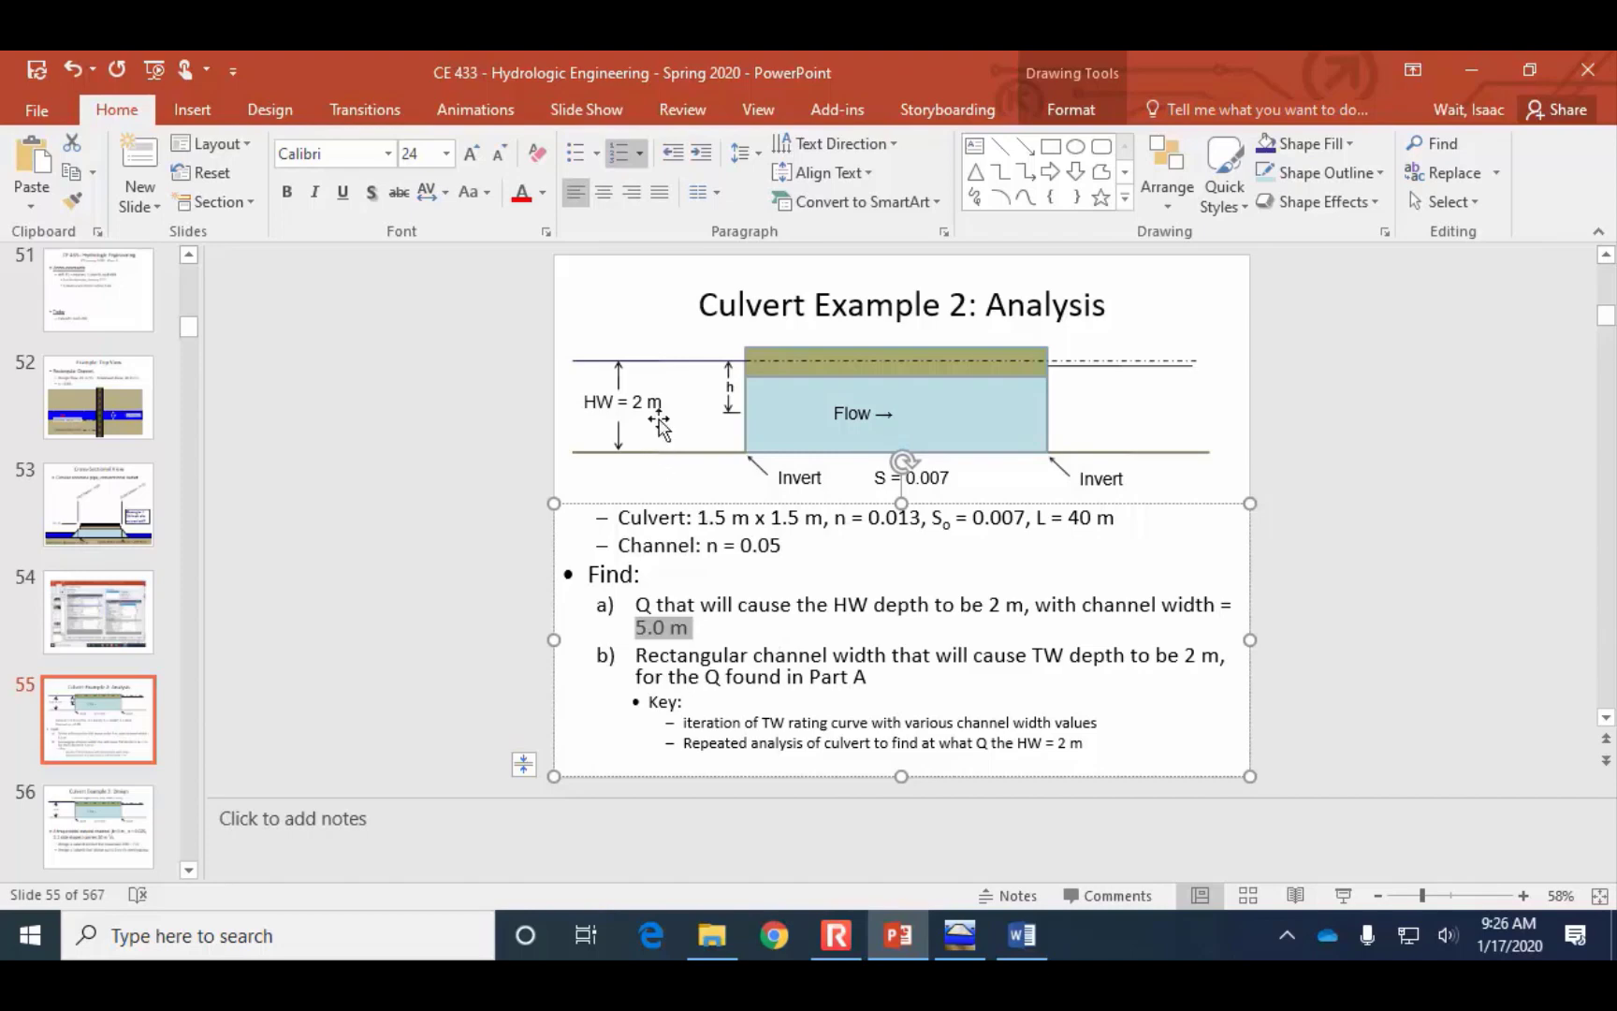
pyautogui.click(959, 933)
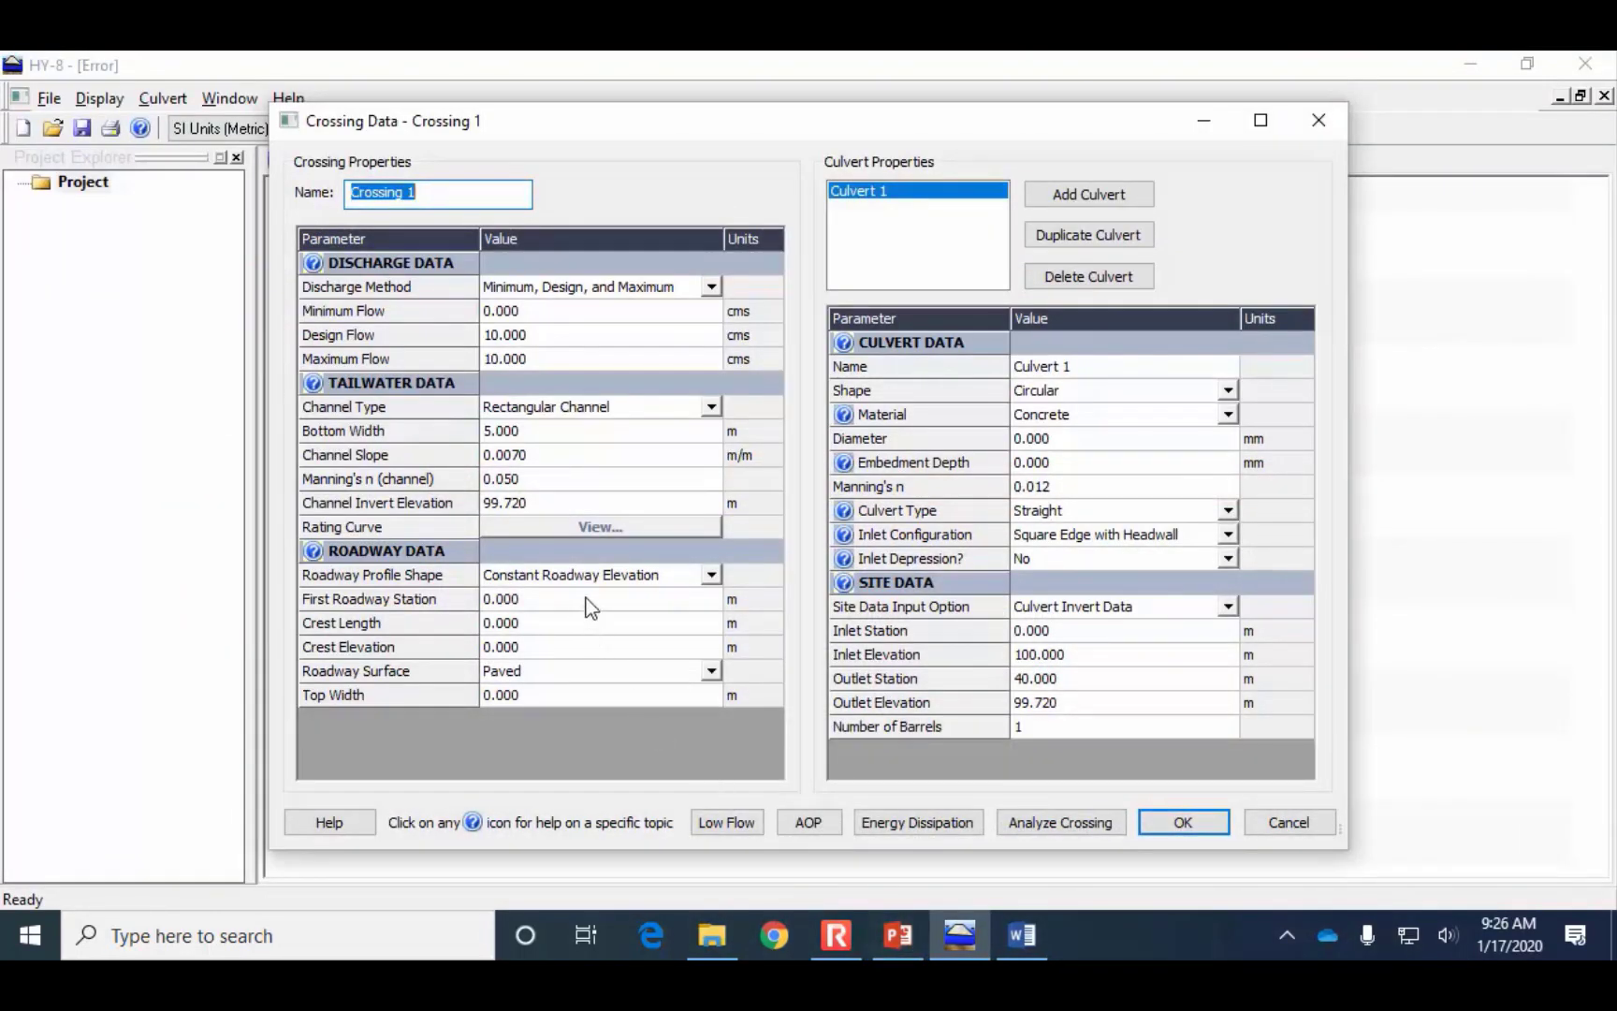
pyautogui.click(576, 625)
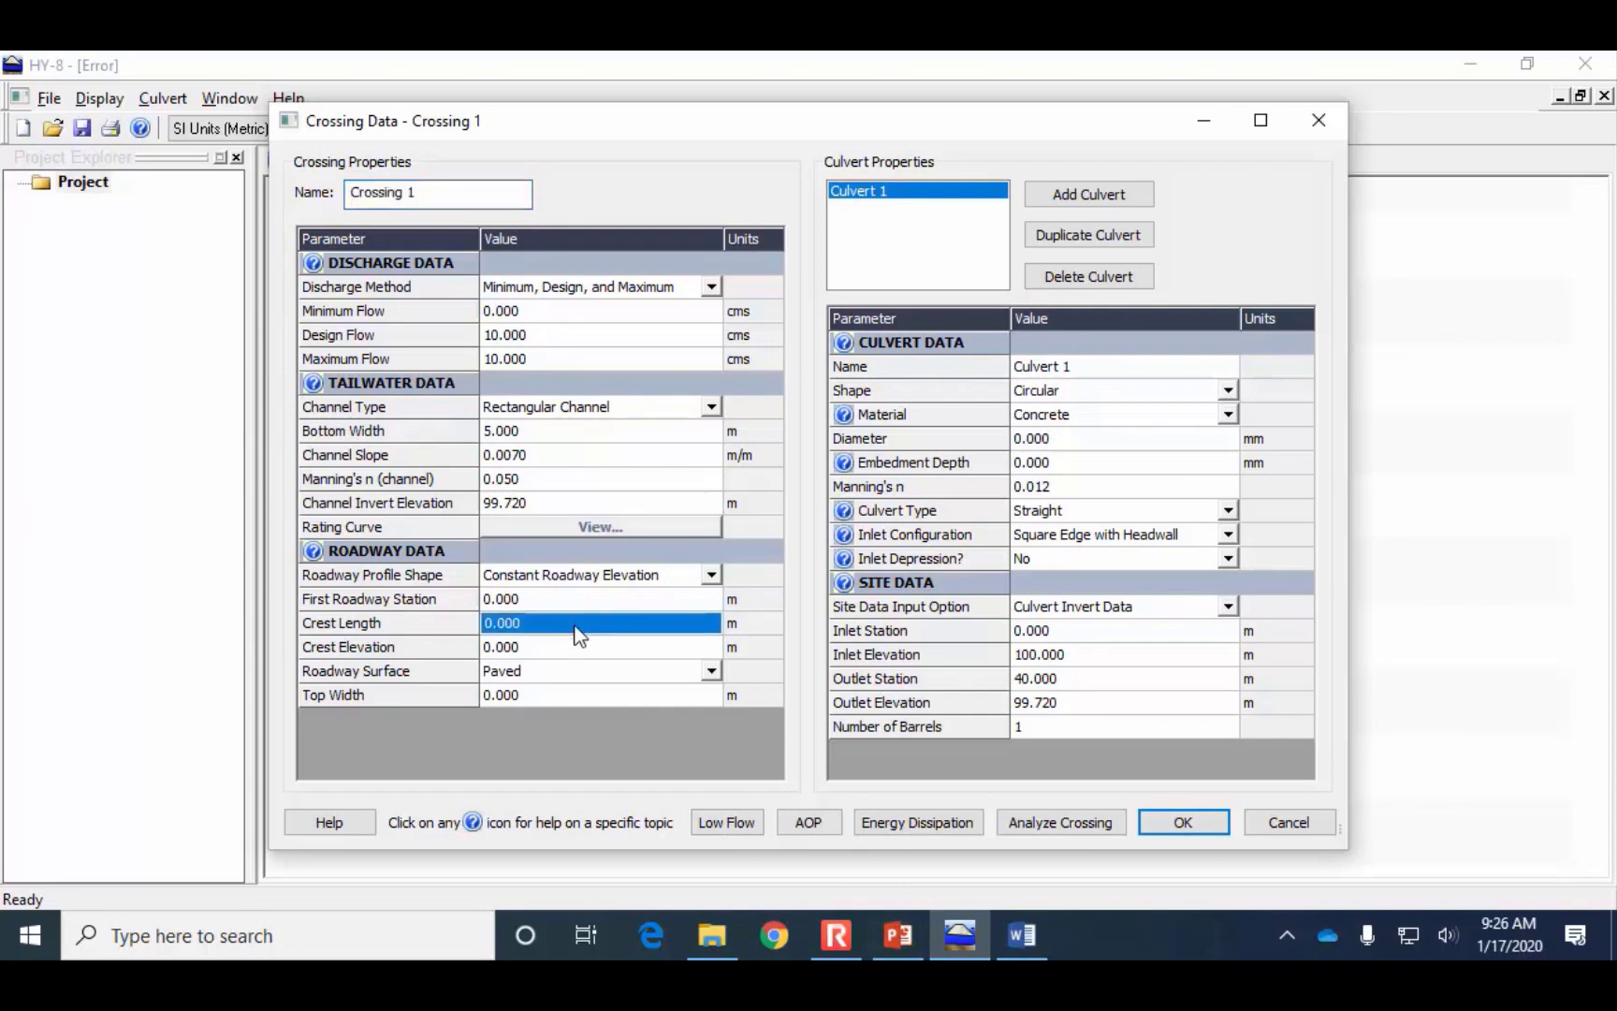
pyautogui.click(922, 950)
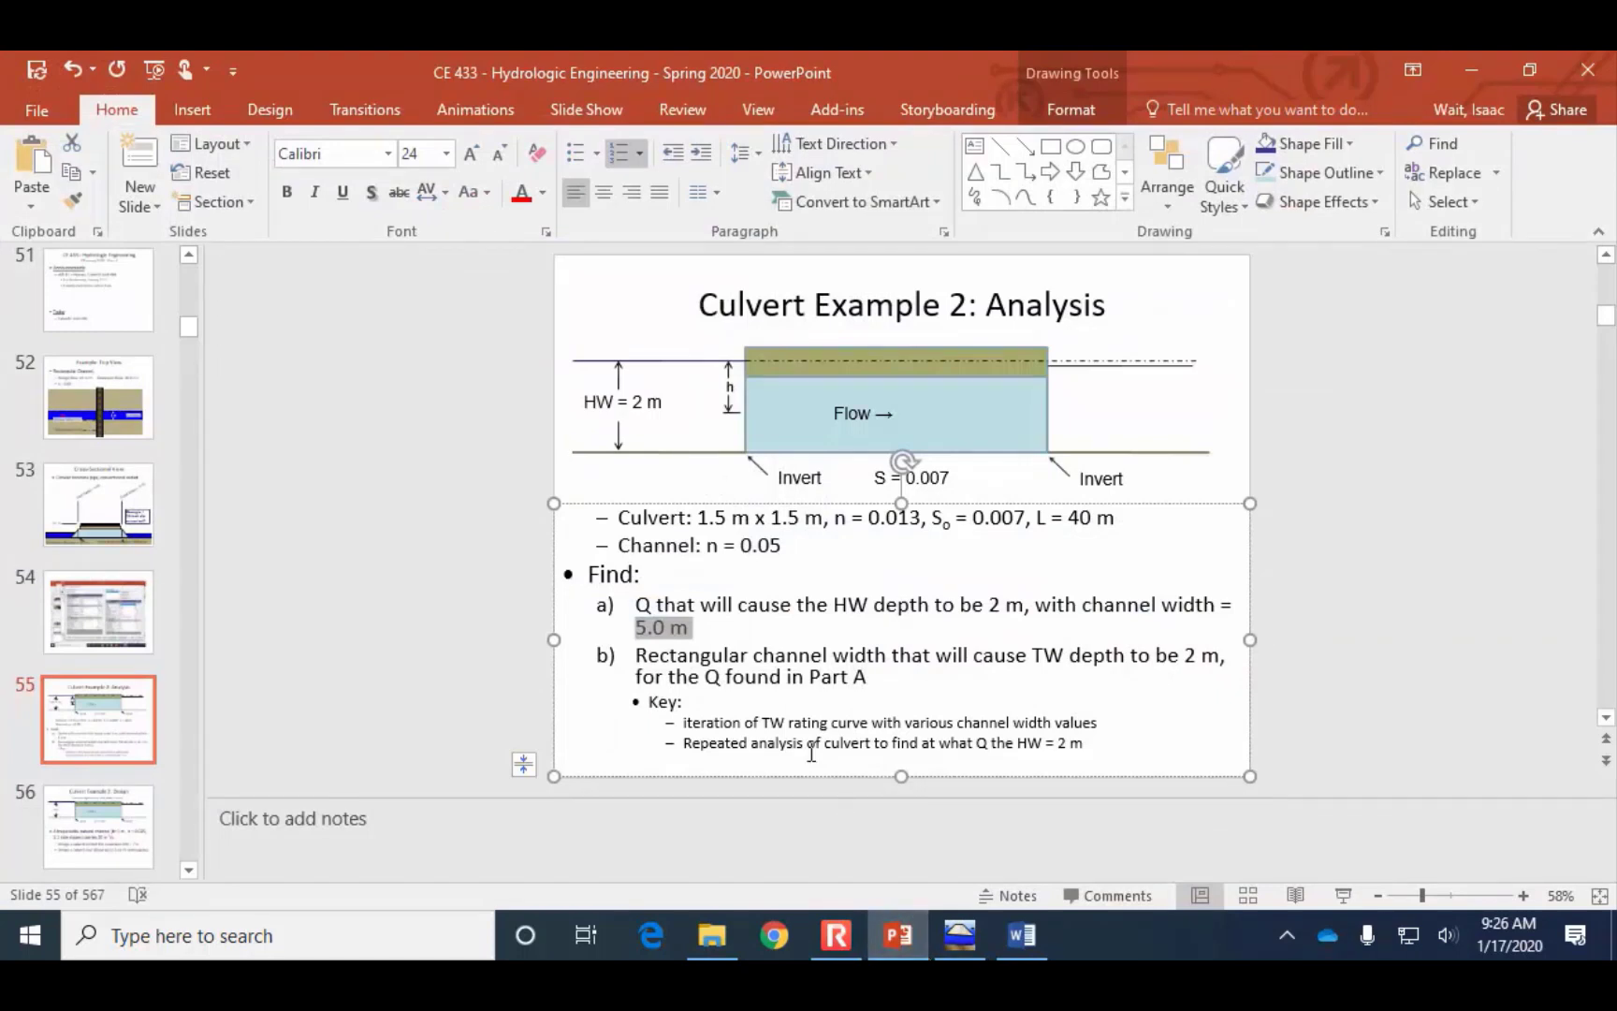
pyautogui.click(884, 951)
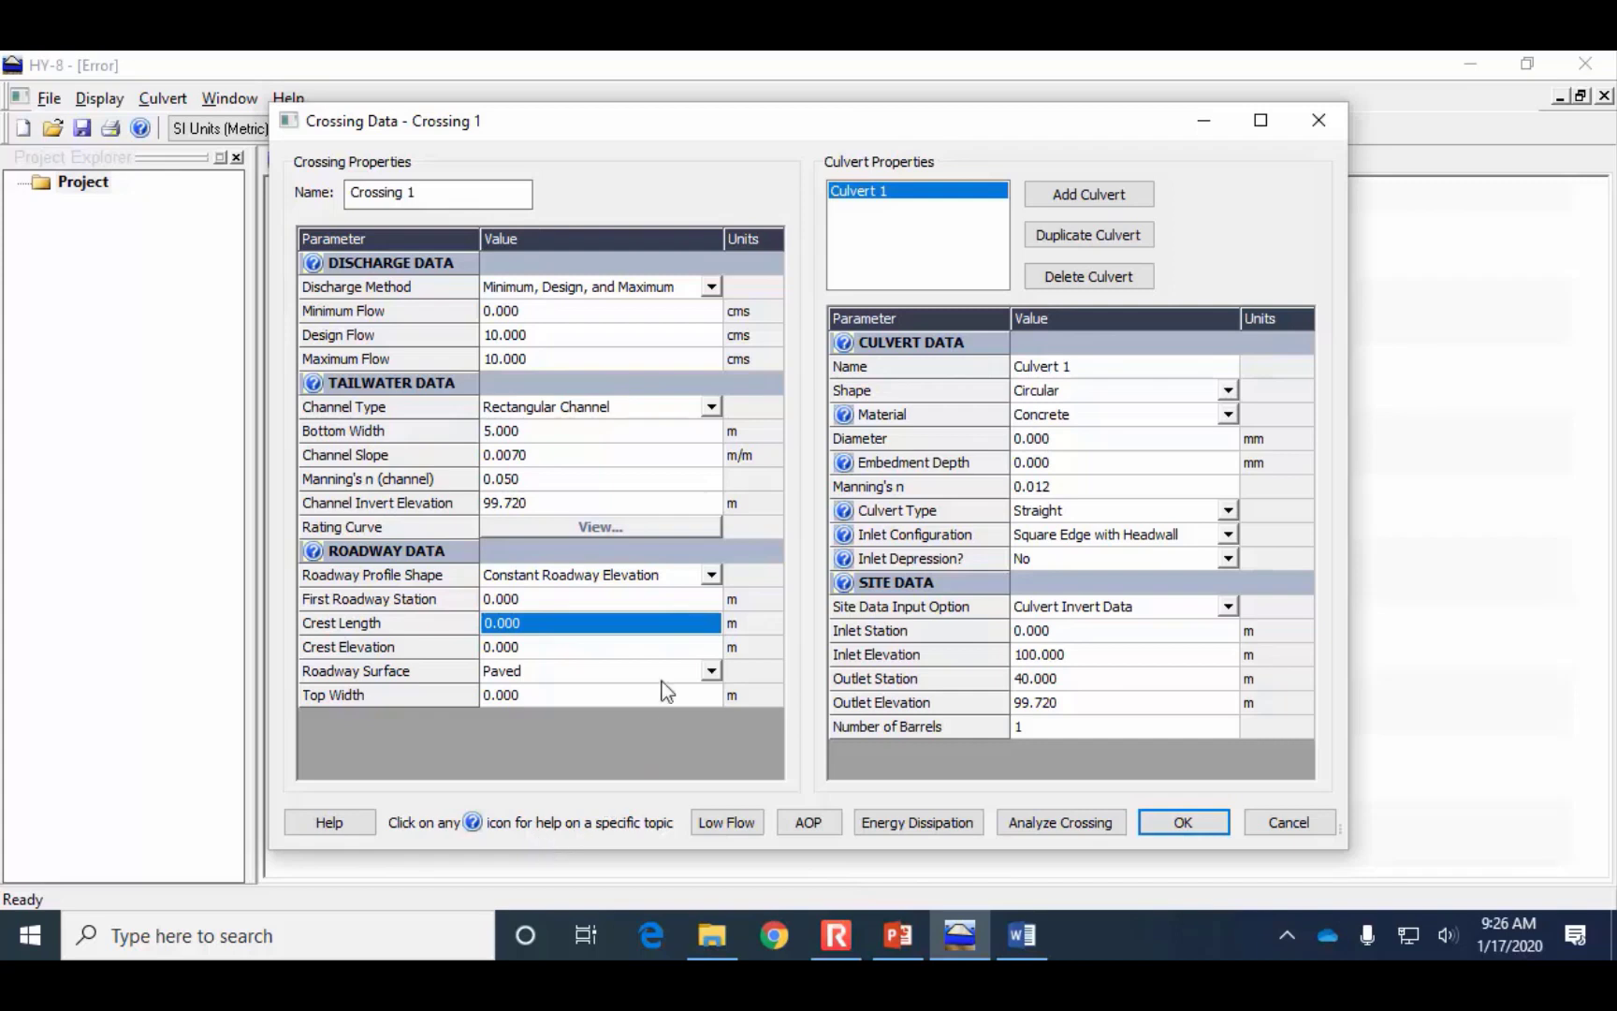
pyautogui.write('5')
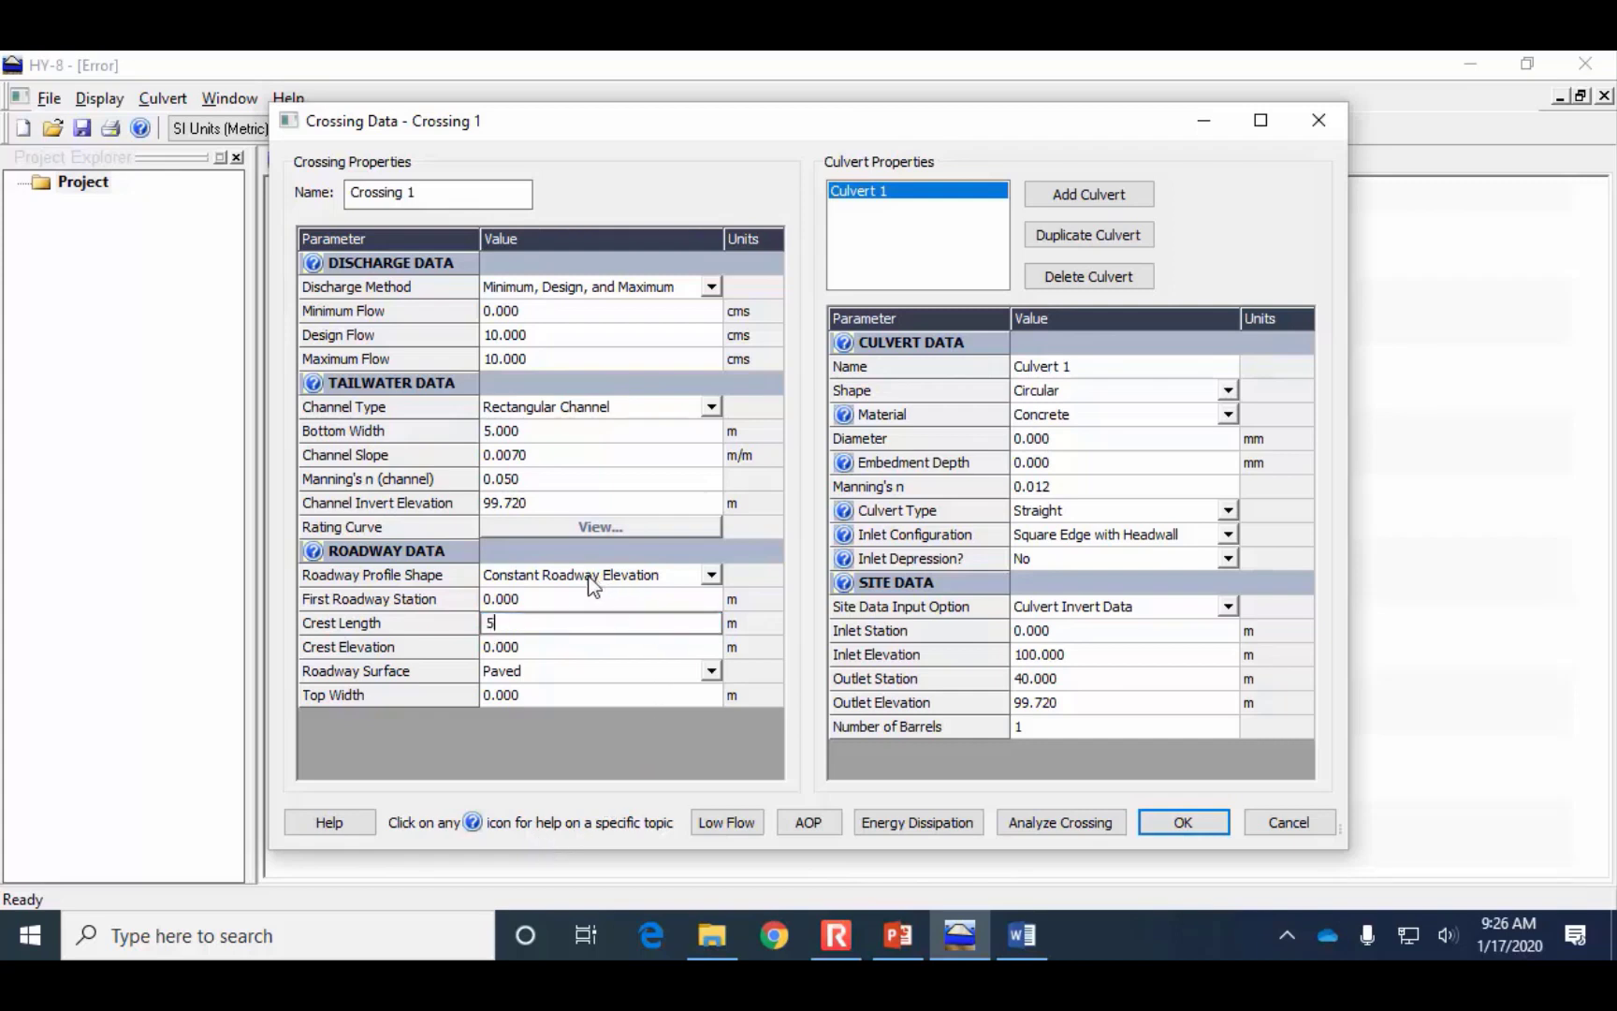
# Set the roadway's crest elevation to 103 m and its top width to 10 m
pyautogui.click(582, 648)
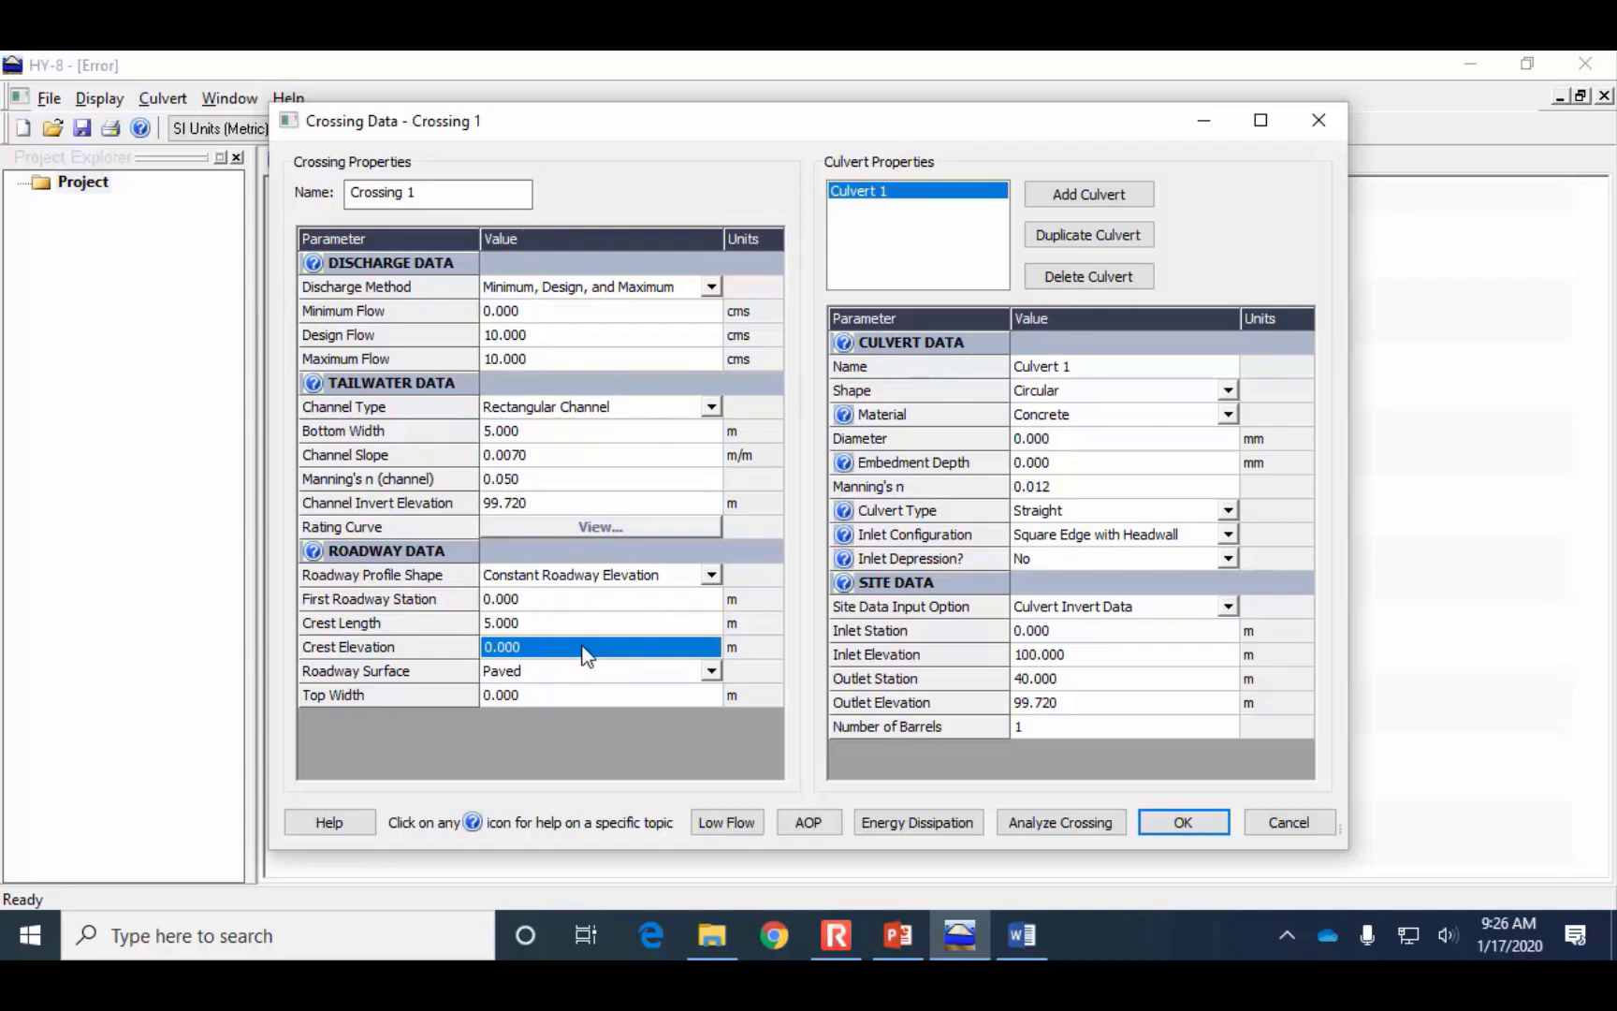
pyautogui.write('103')
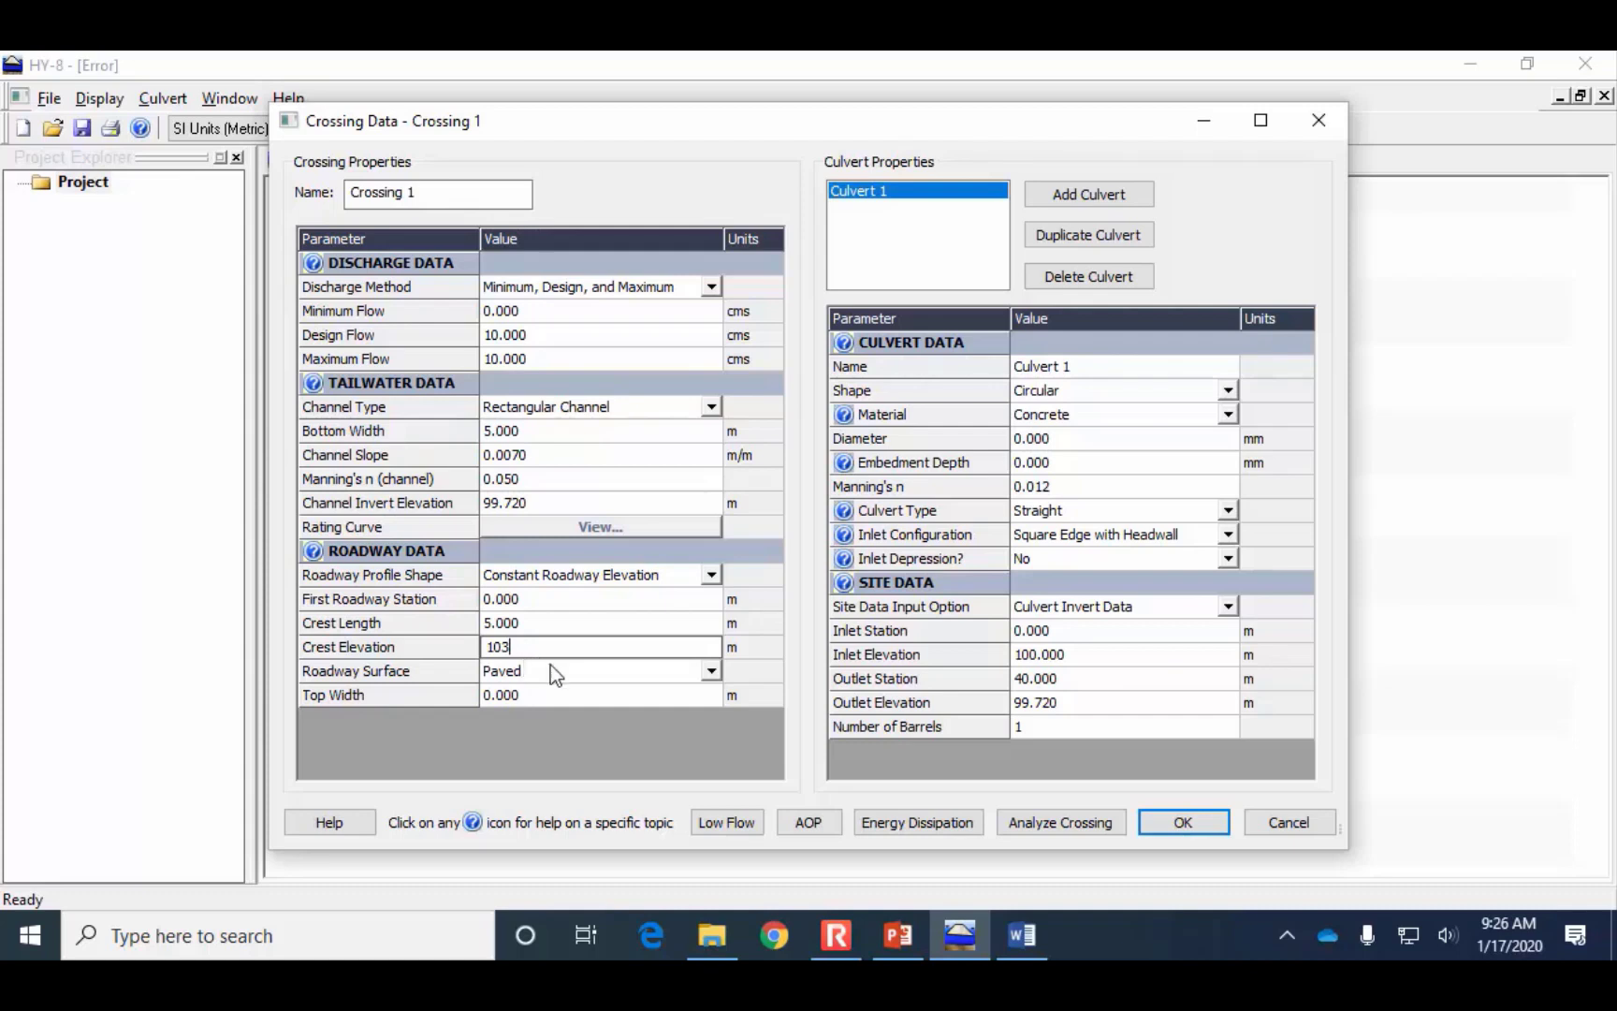
pyautogui.click(557, 694)
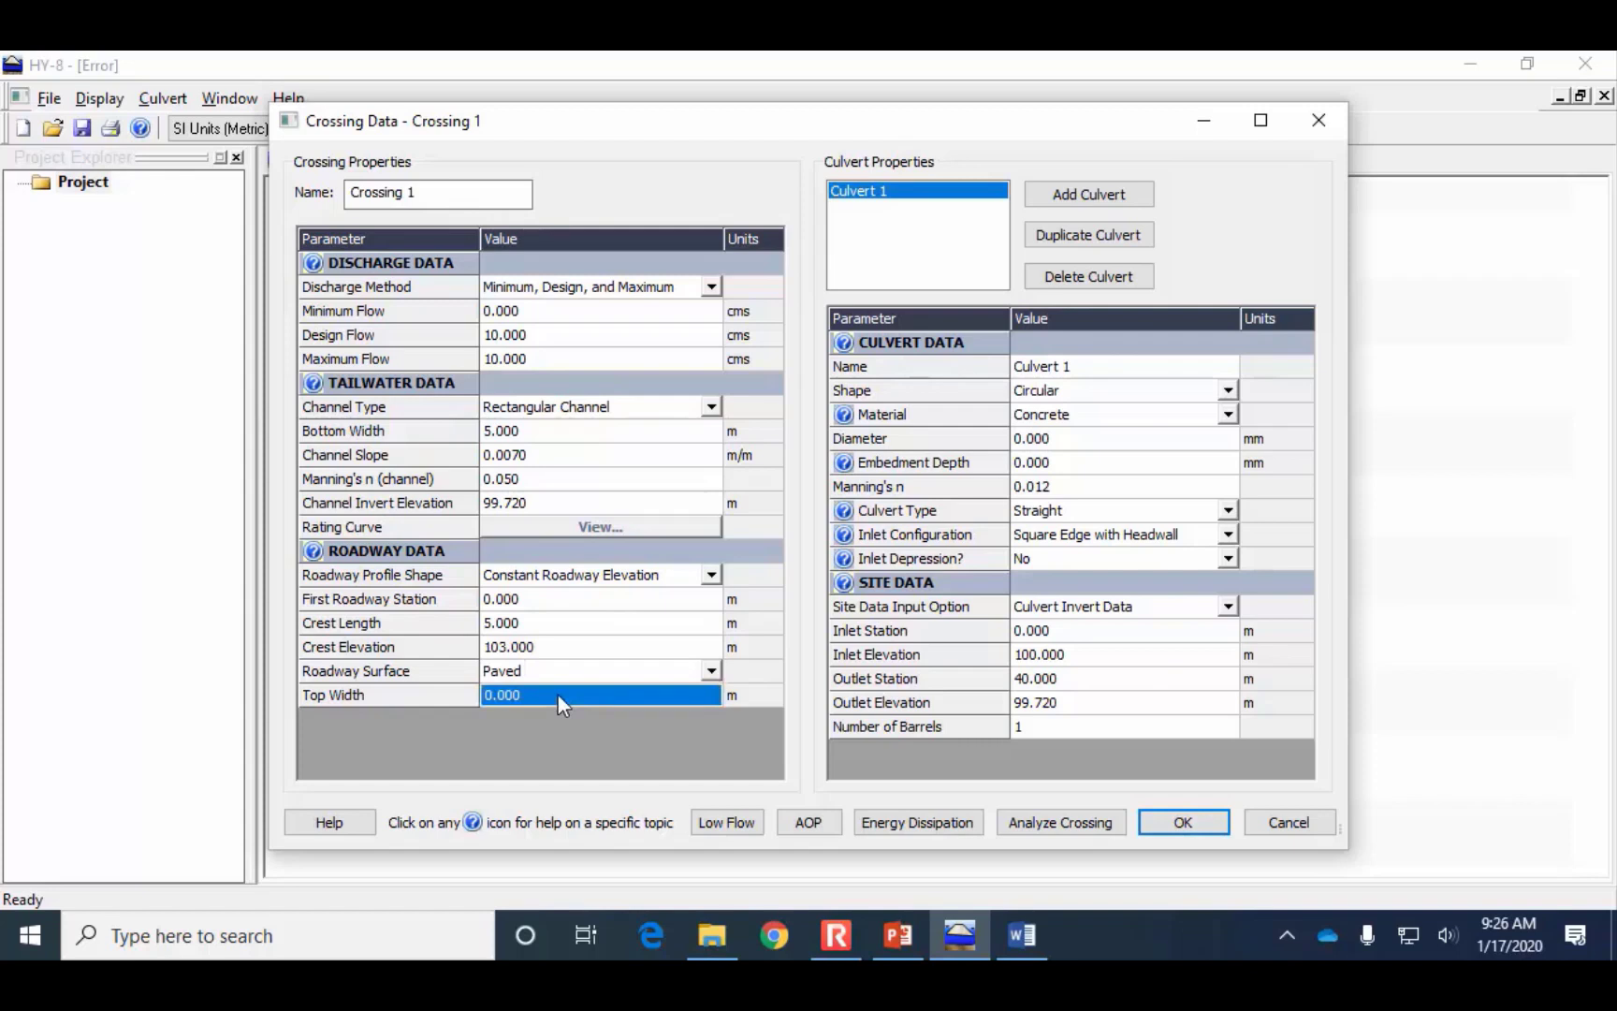
pyautogui.write('10')
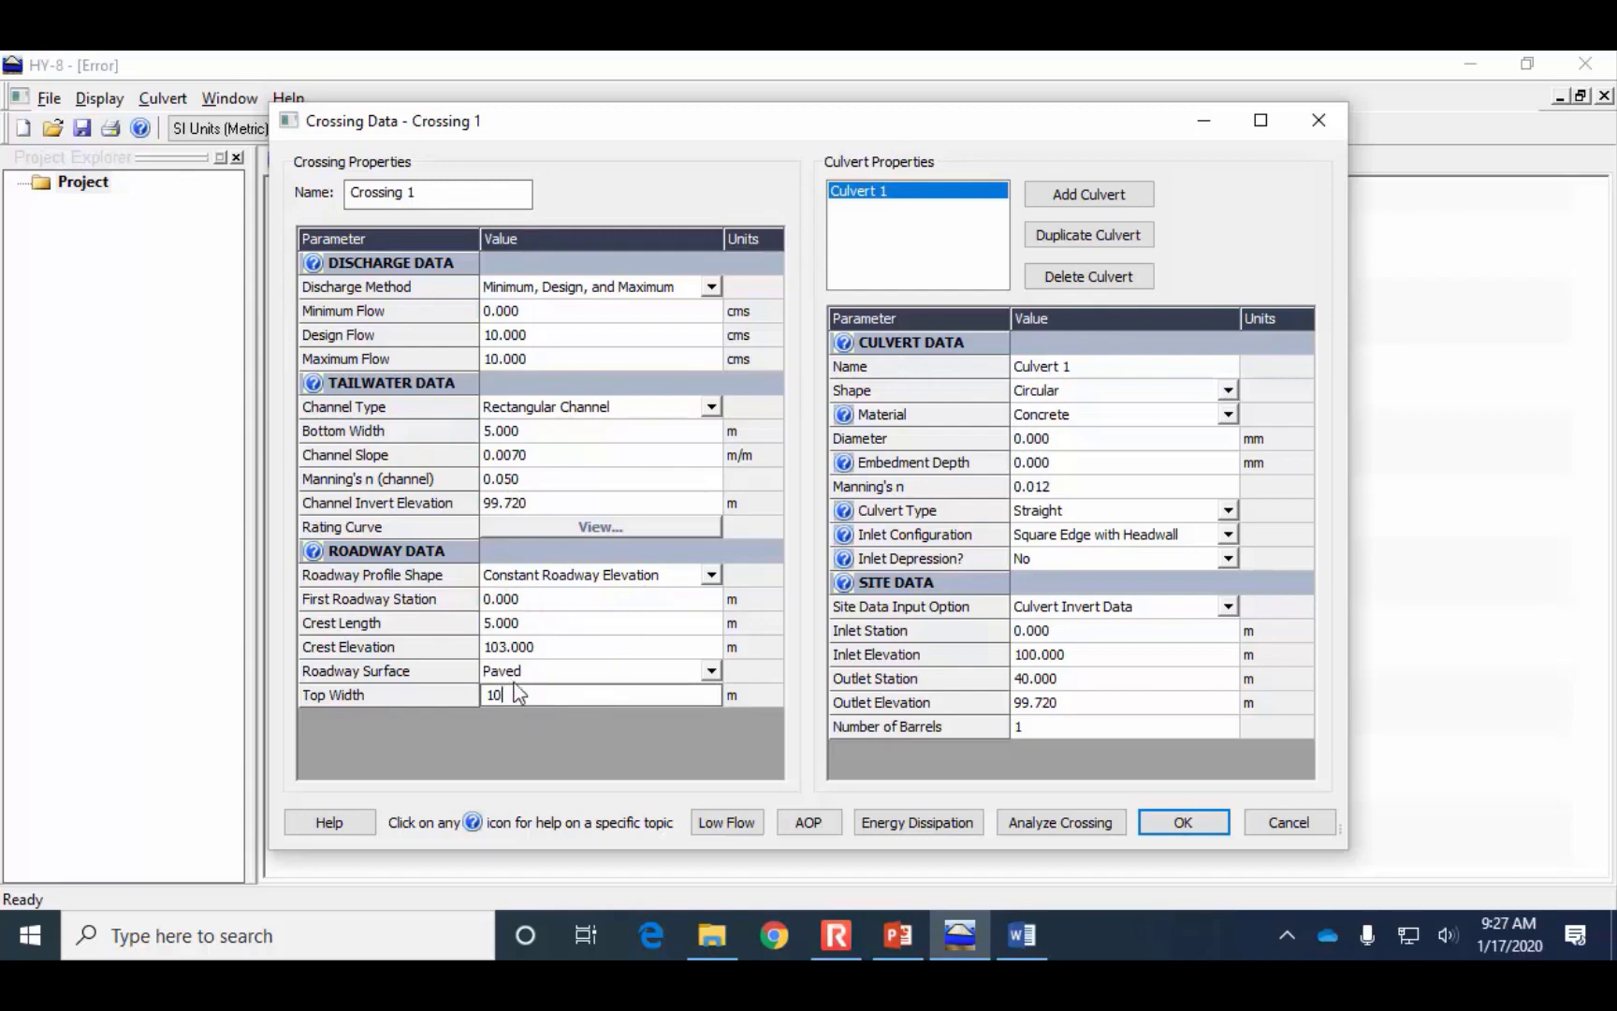
# Check the culvert description on the PowerPoint slide and set Culvert 1's shape to Concrete Box in HY-8
pyautogui.click(894, 934)
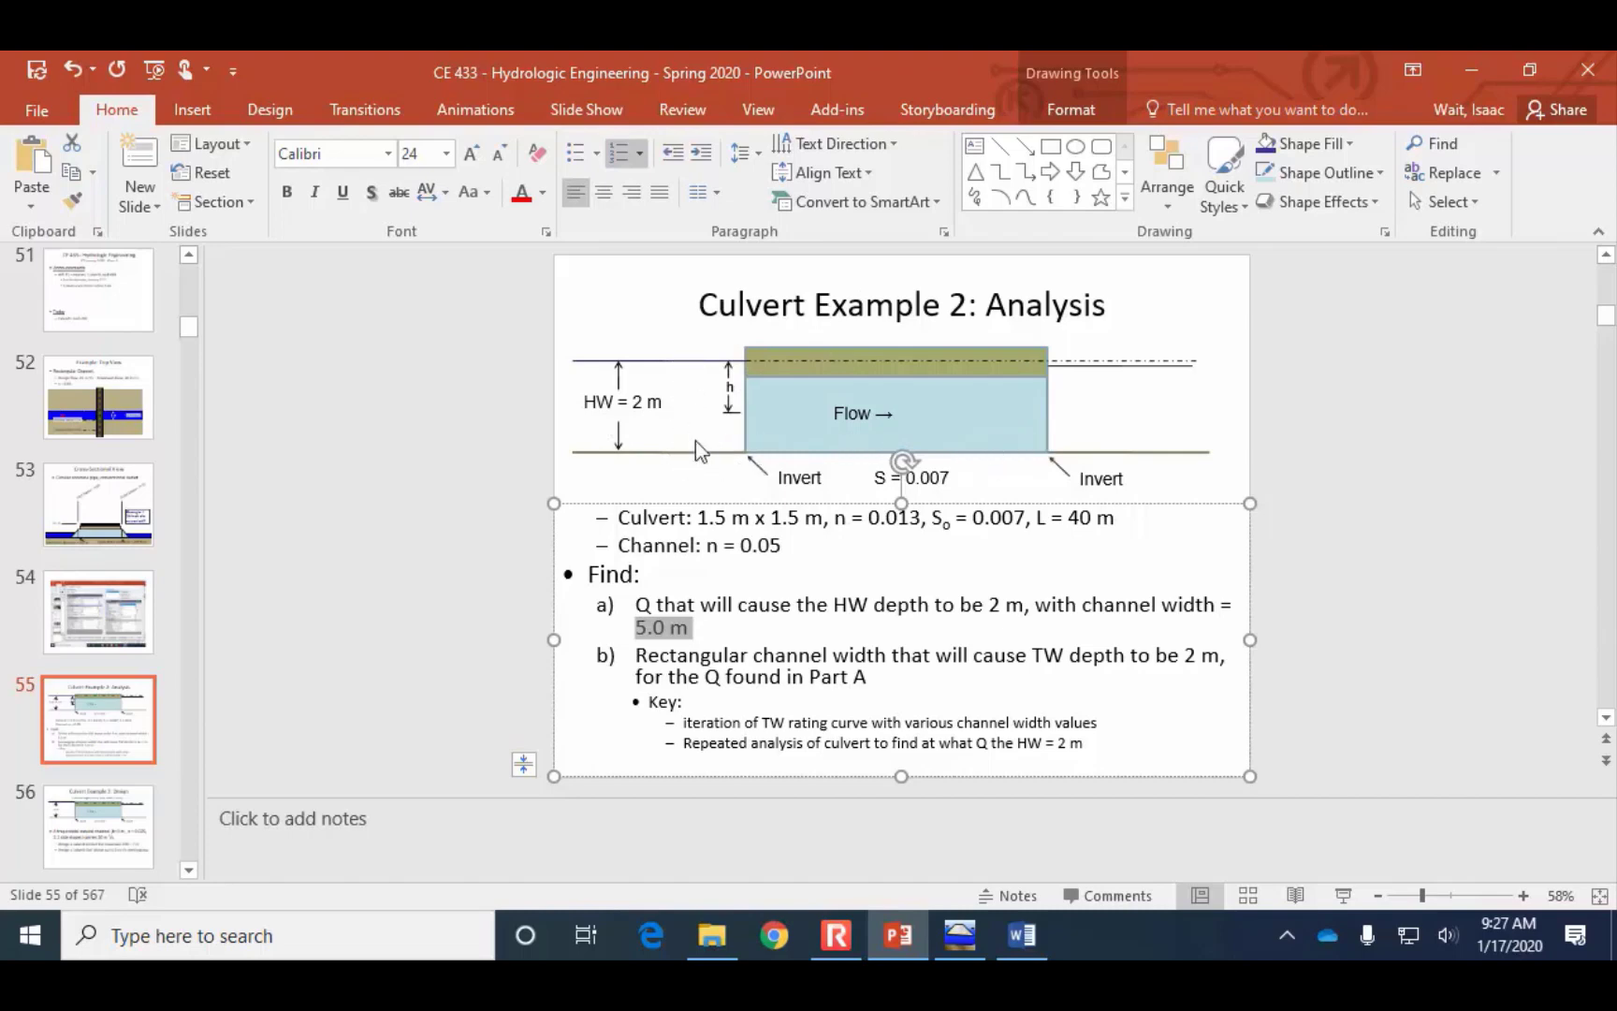
pyautogui.click(959, 941)
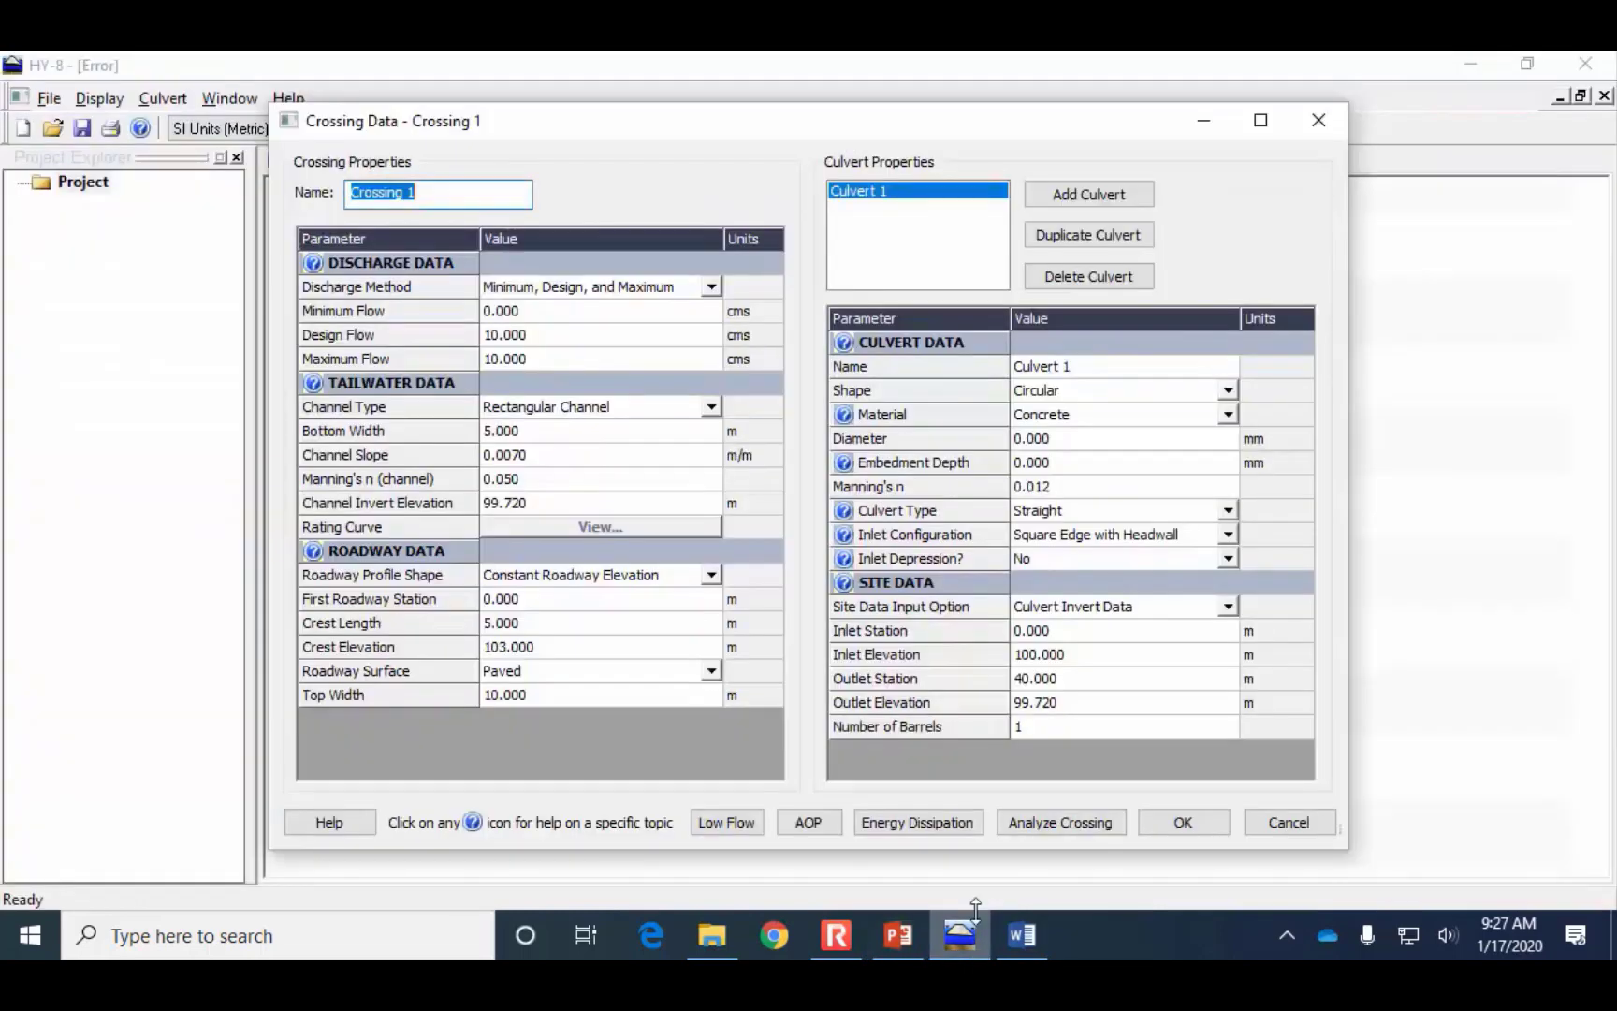
pyautogui.click(1076, 367)
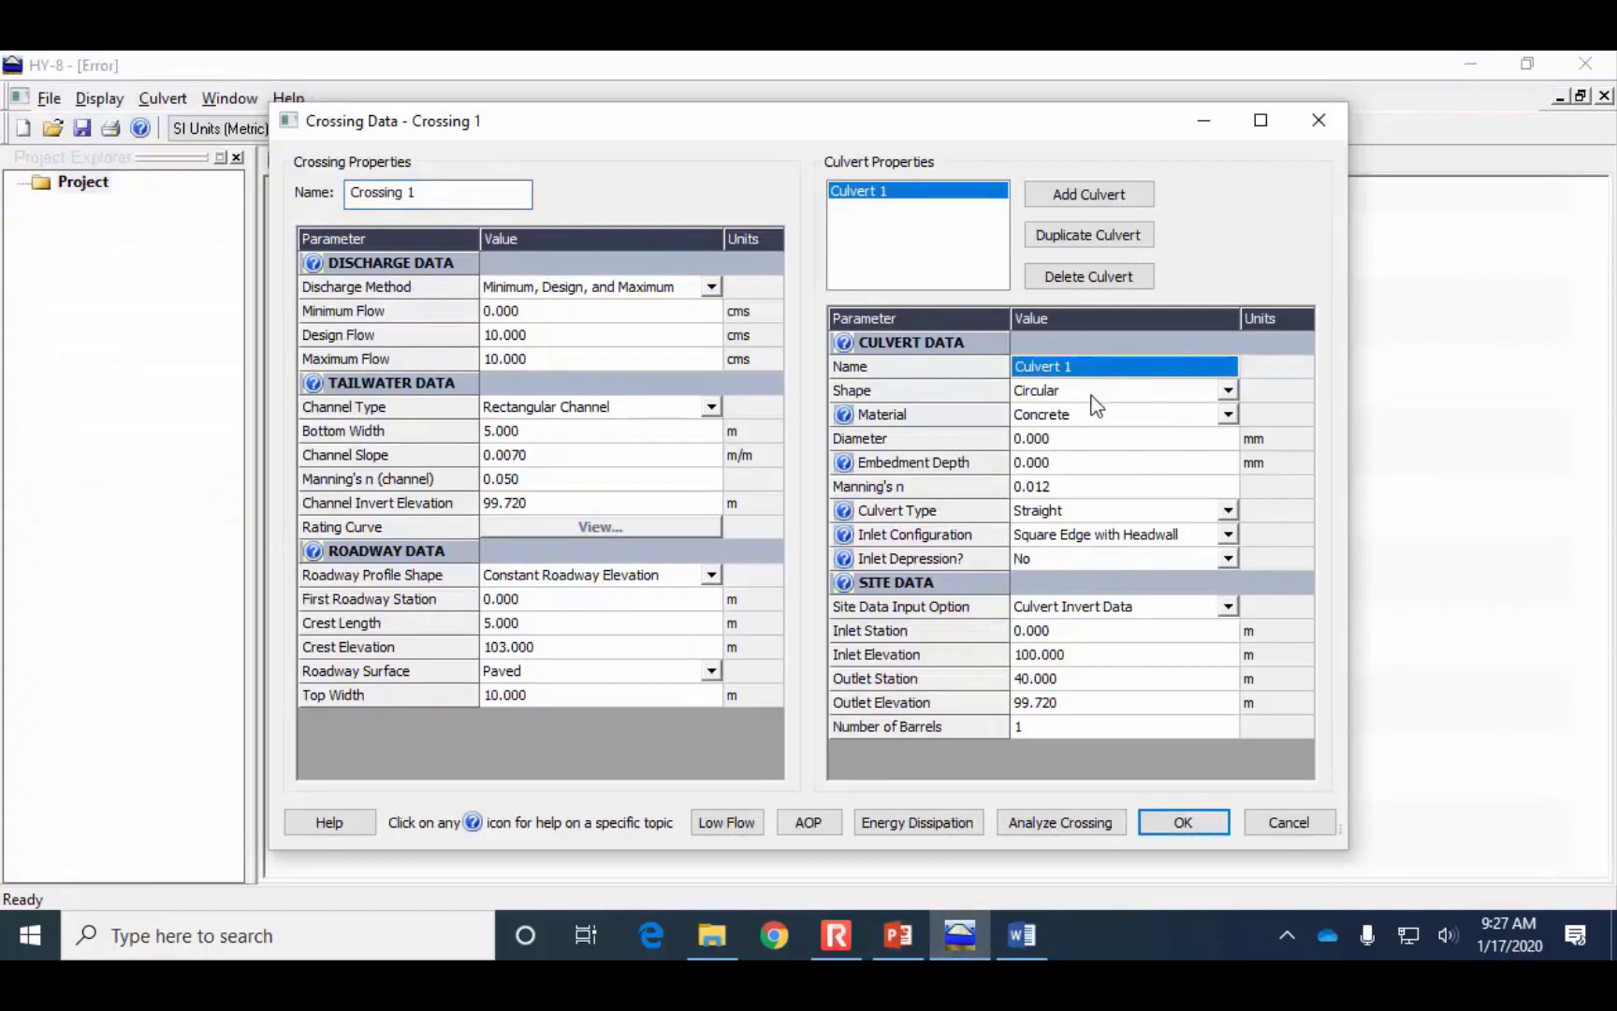
pyautogui.click(1228, 392)
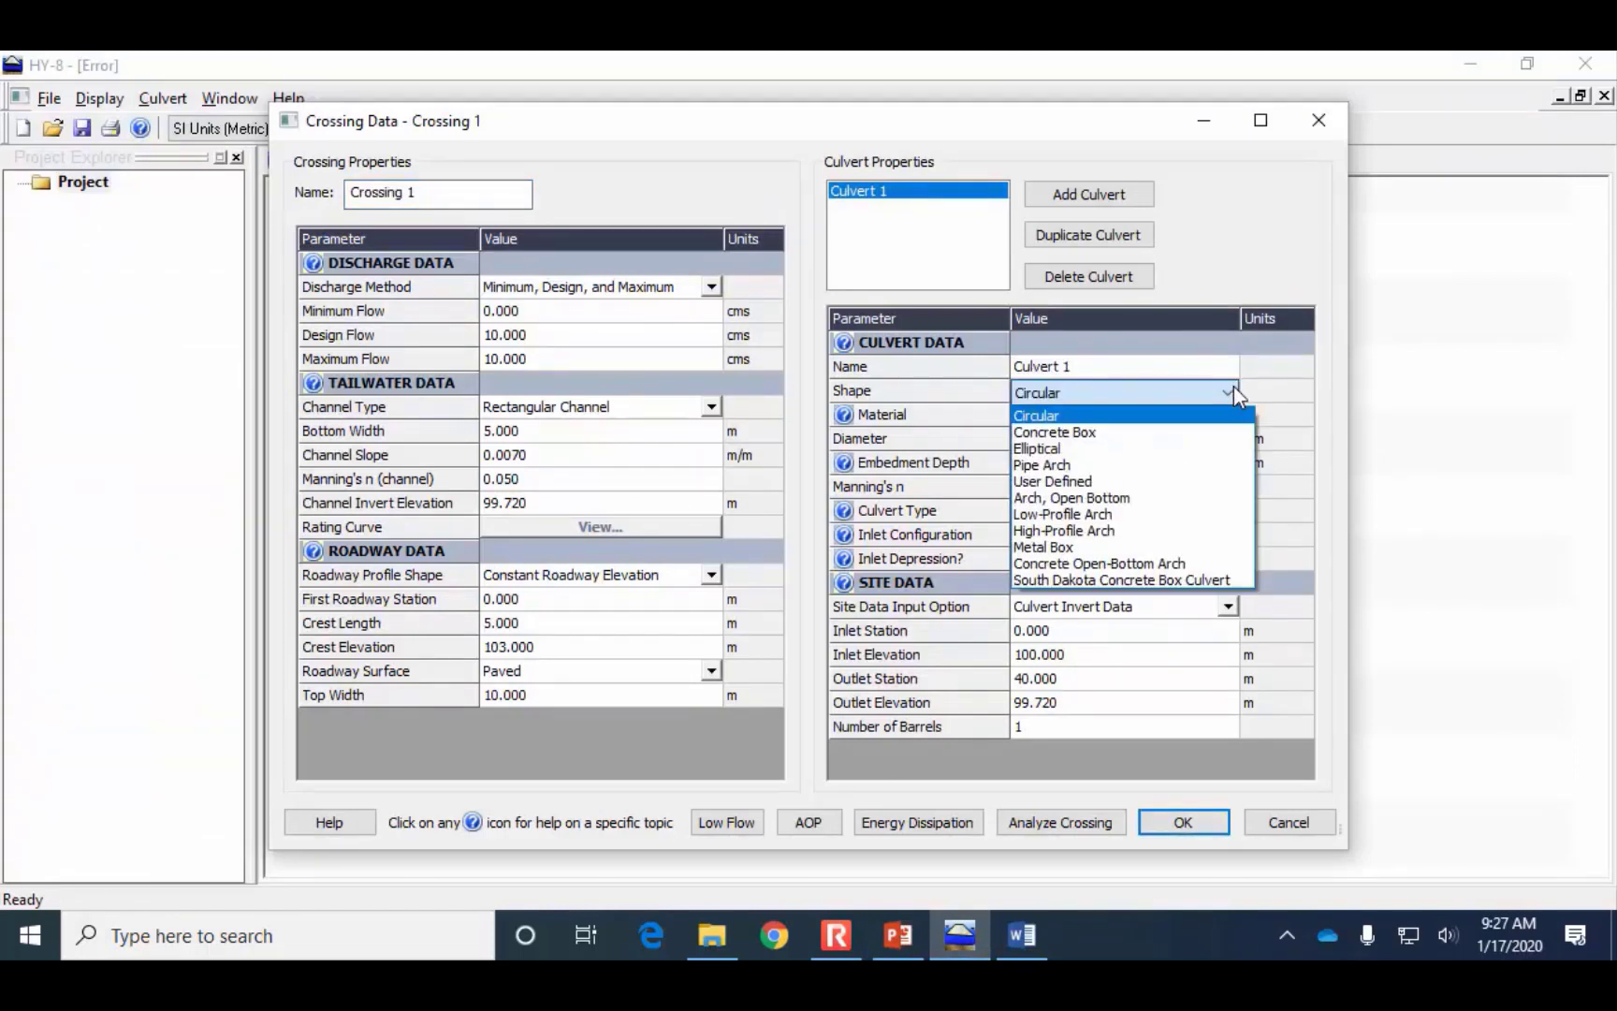
pyautogui.click(1171, 431)
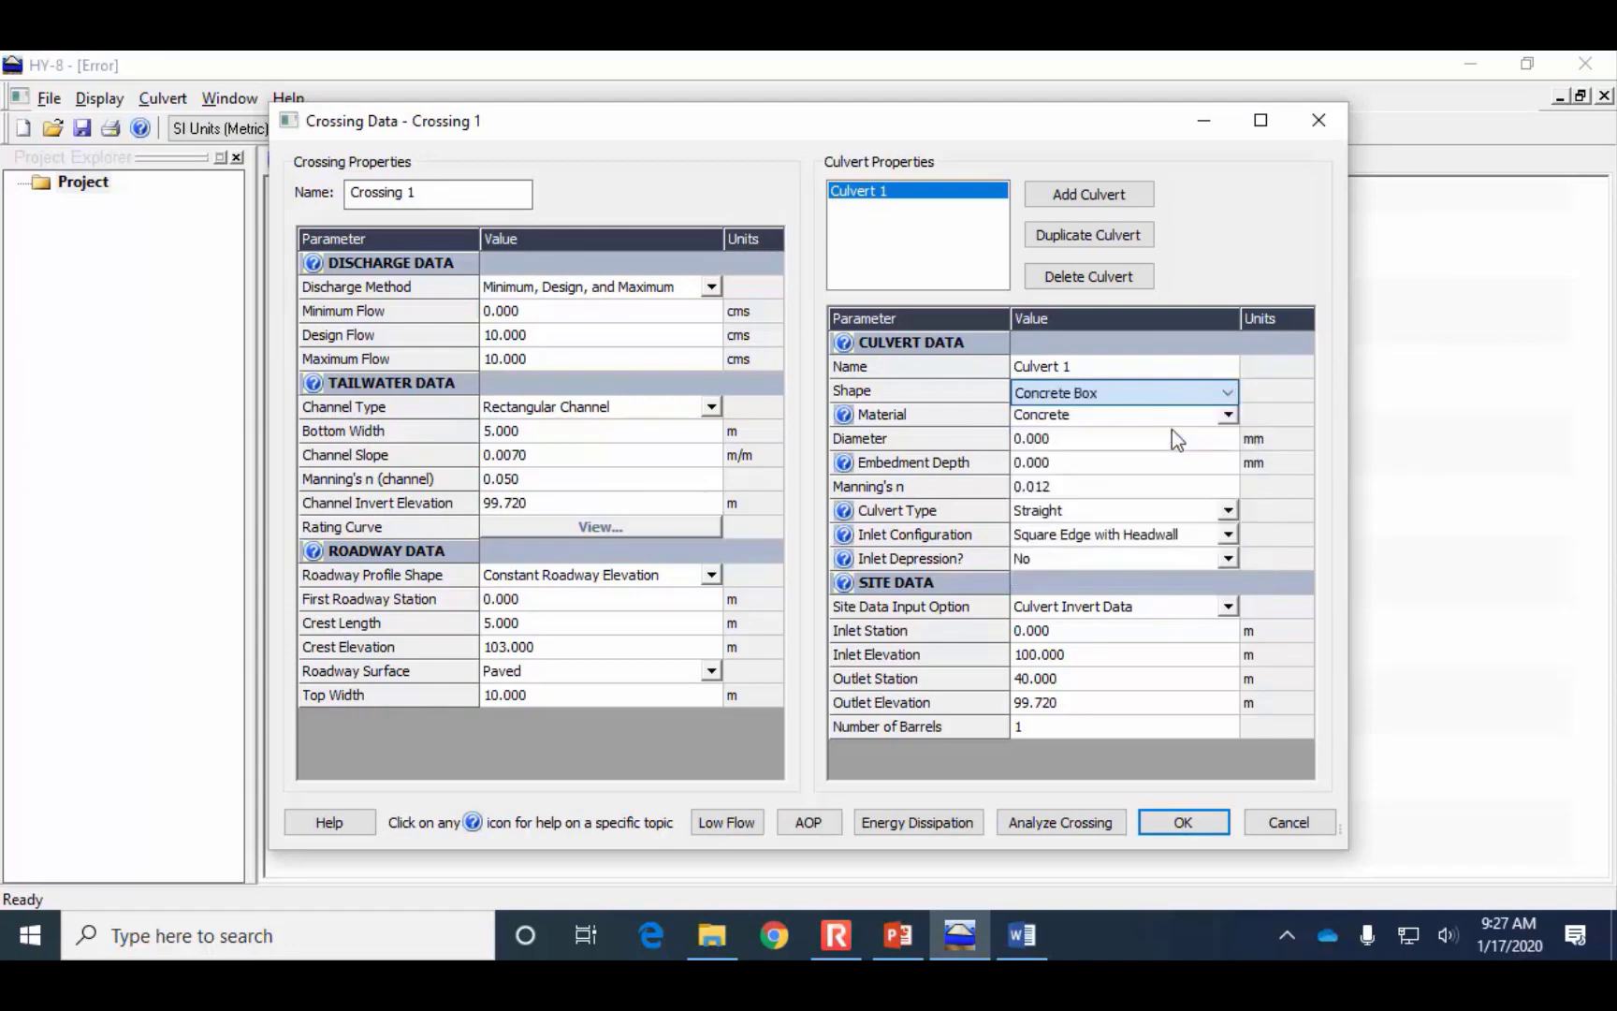
# Look up the box dimensions on the PowerPoint slide and set the culvert's span and rise to 1500 mm each in HY-8
pyautogui.click(1166, 440)
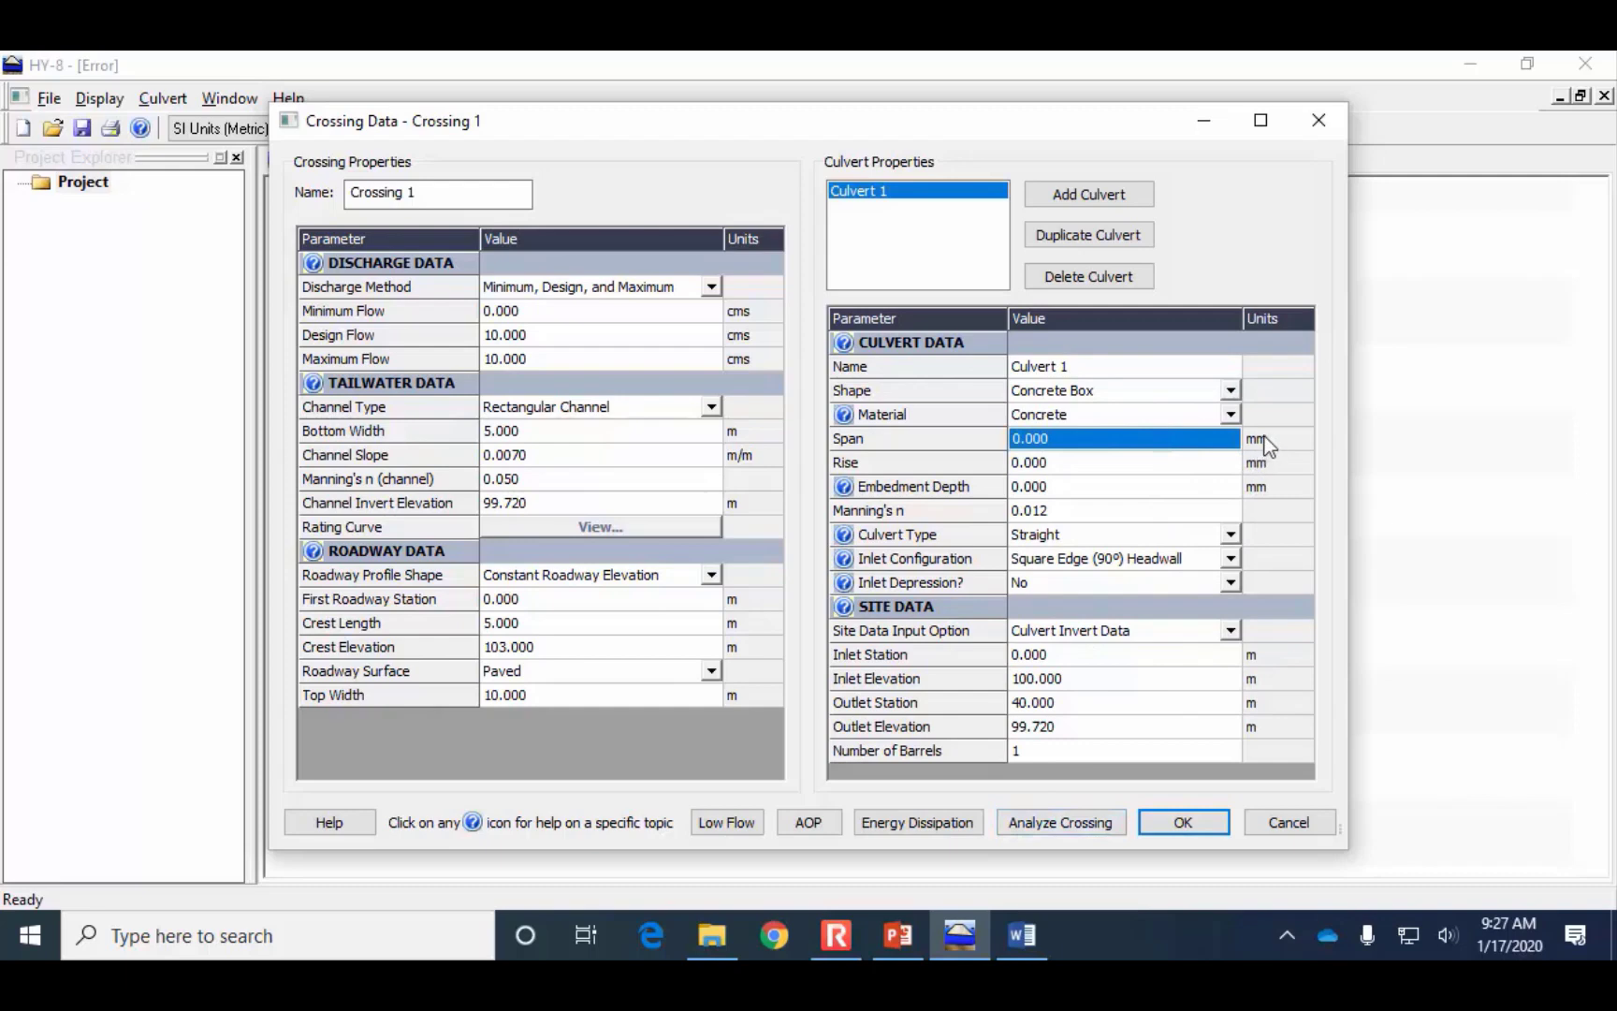
pyautogui.click(914, 930)
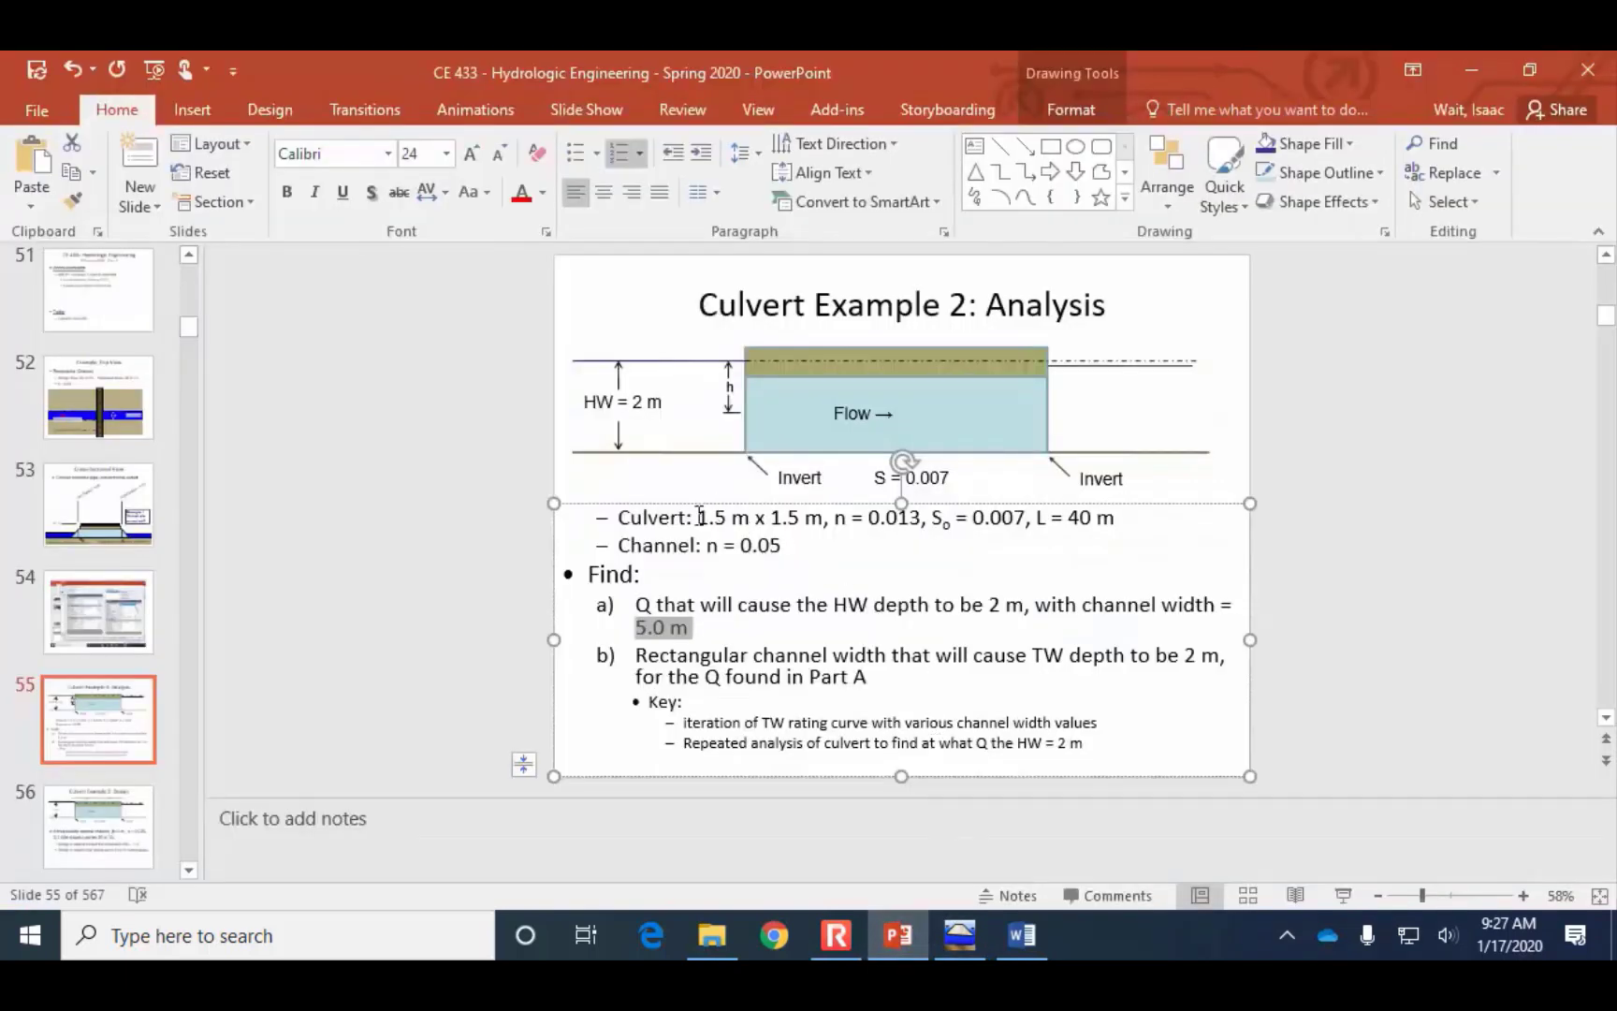
pyautogui.click(959, 934)
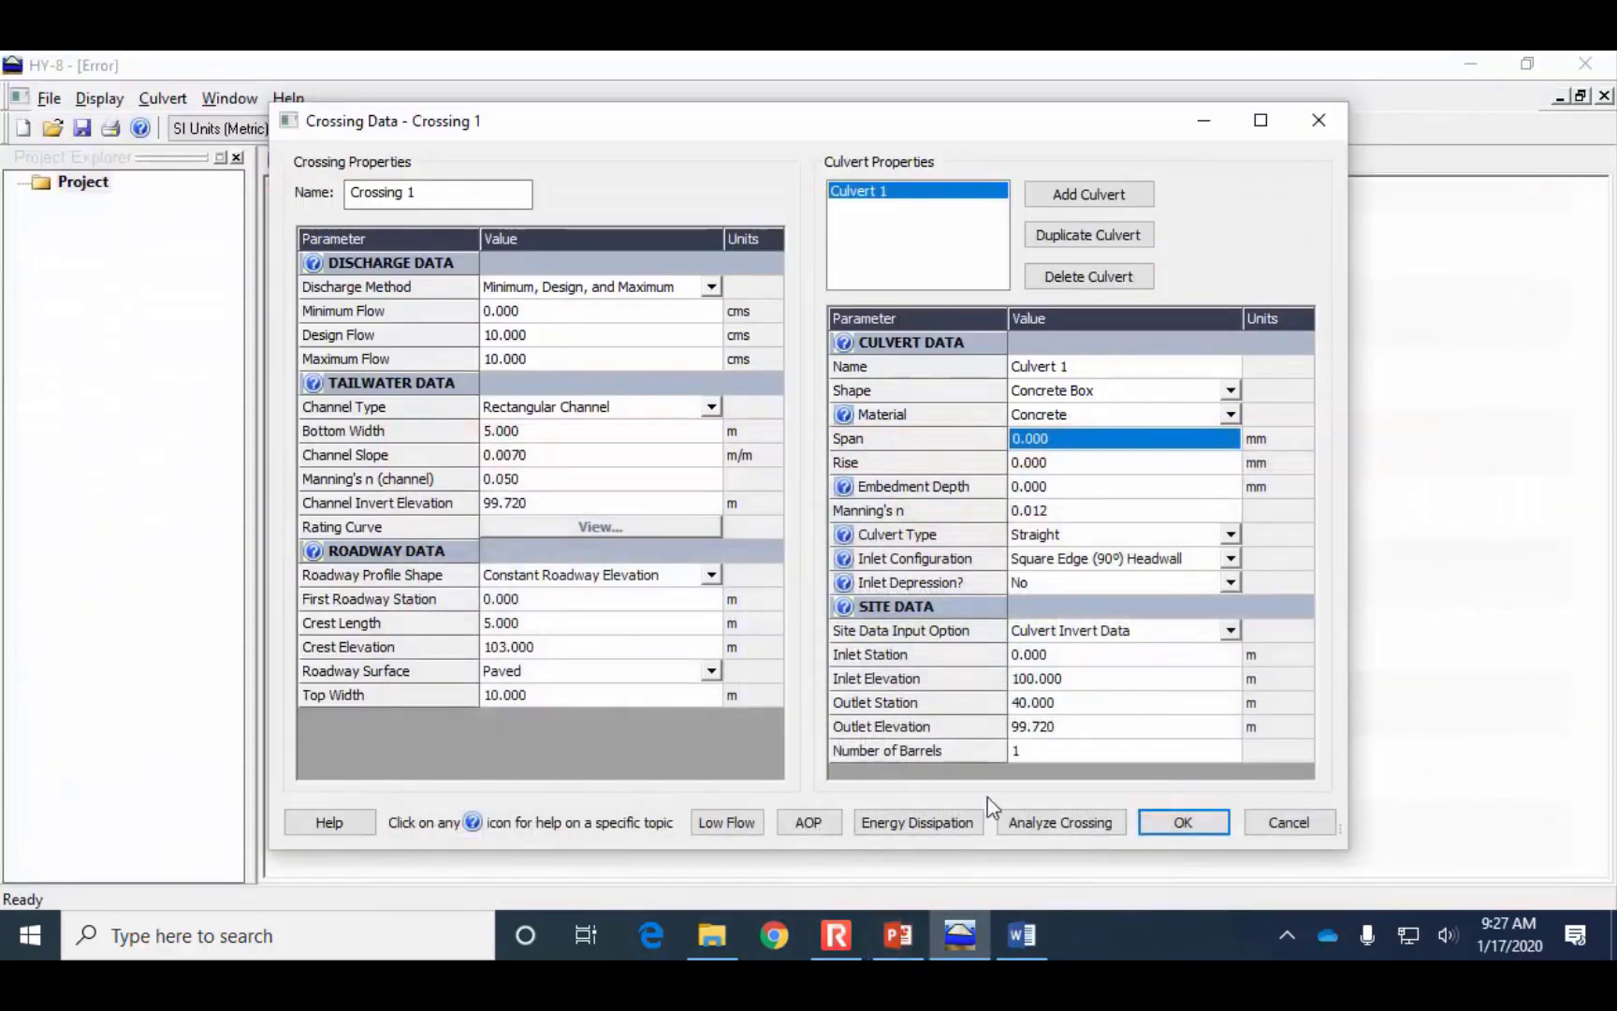
pyautogui.write('1500')
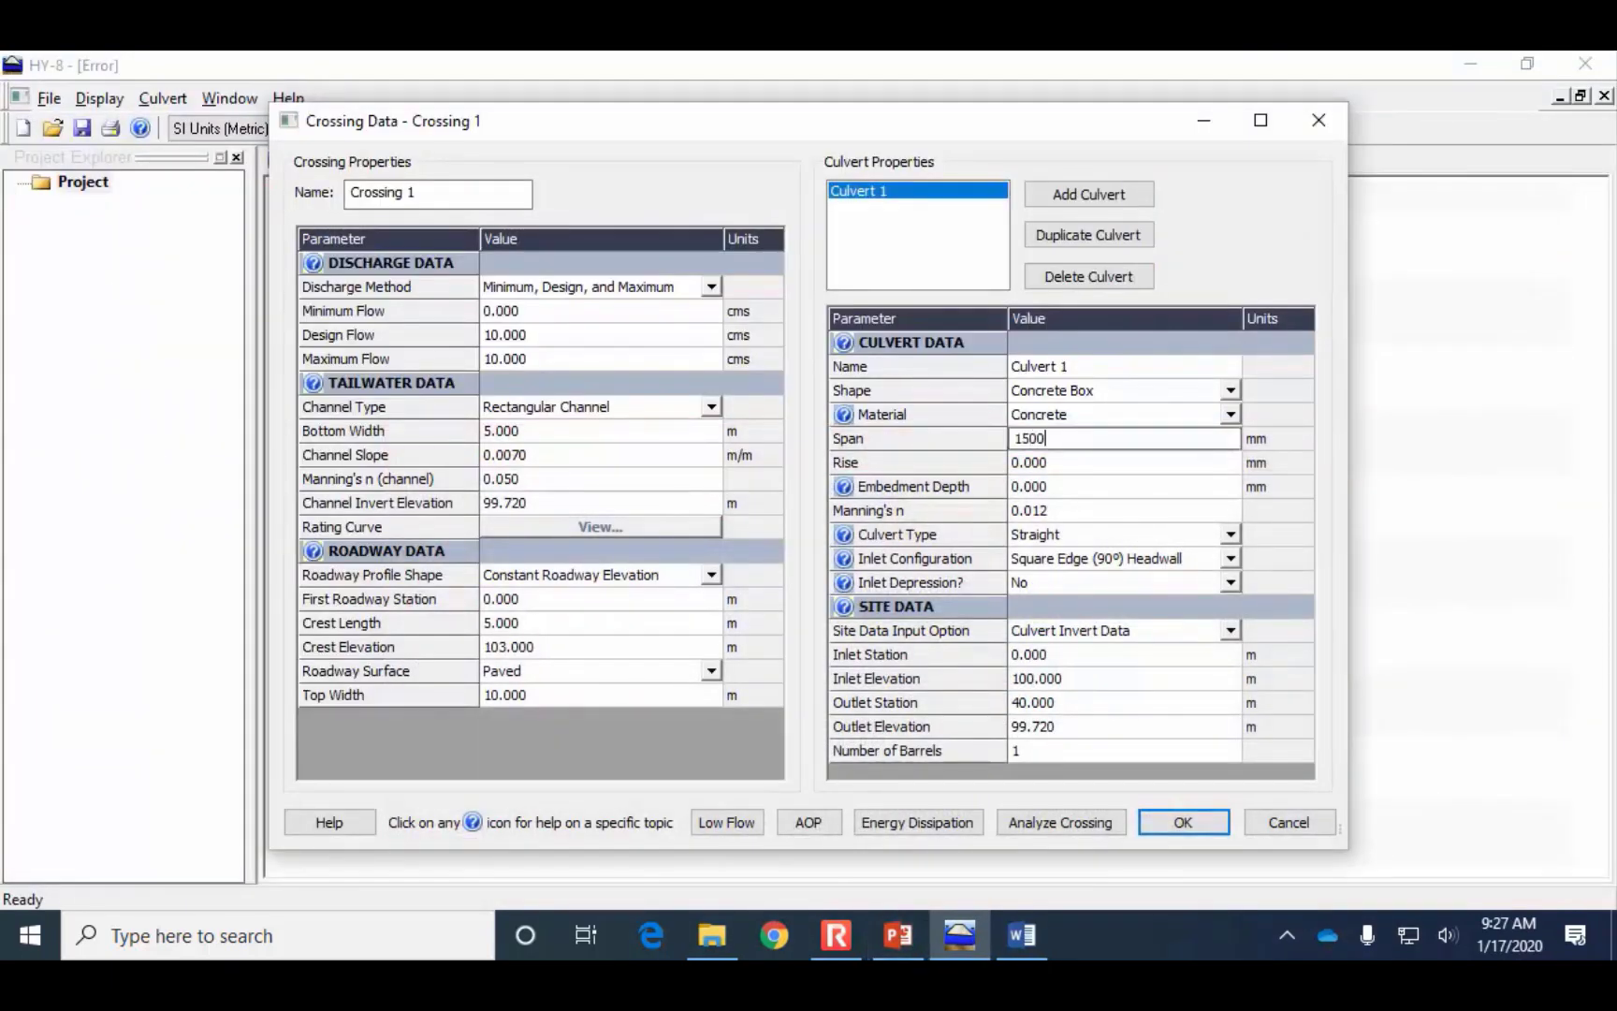
pyautogui.click(1110, 465)
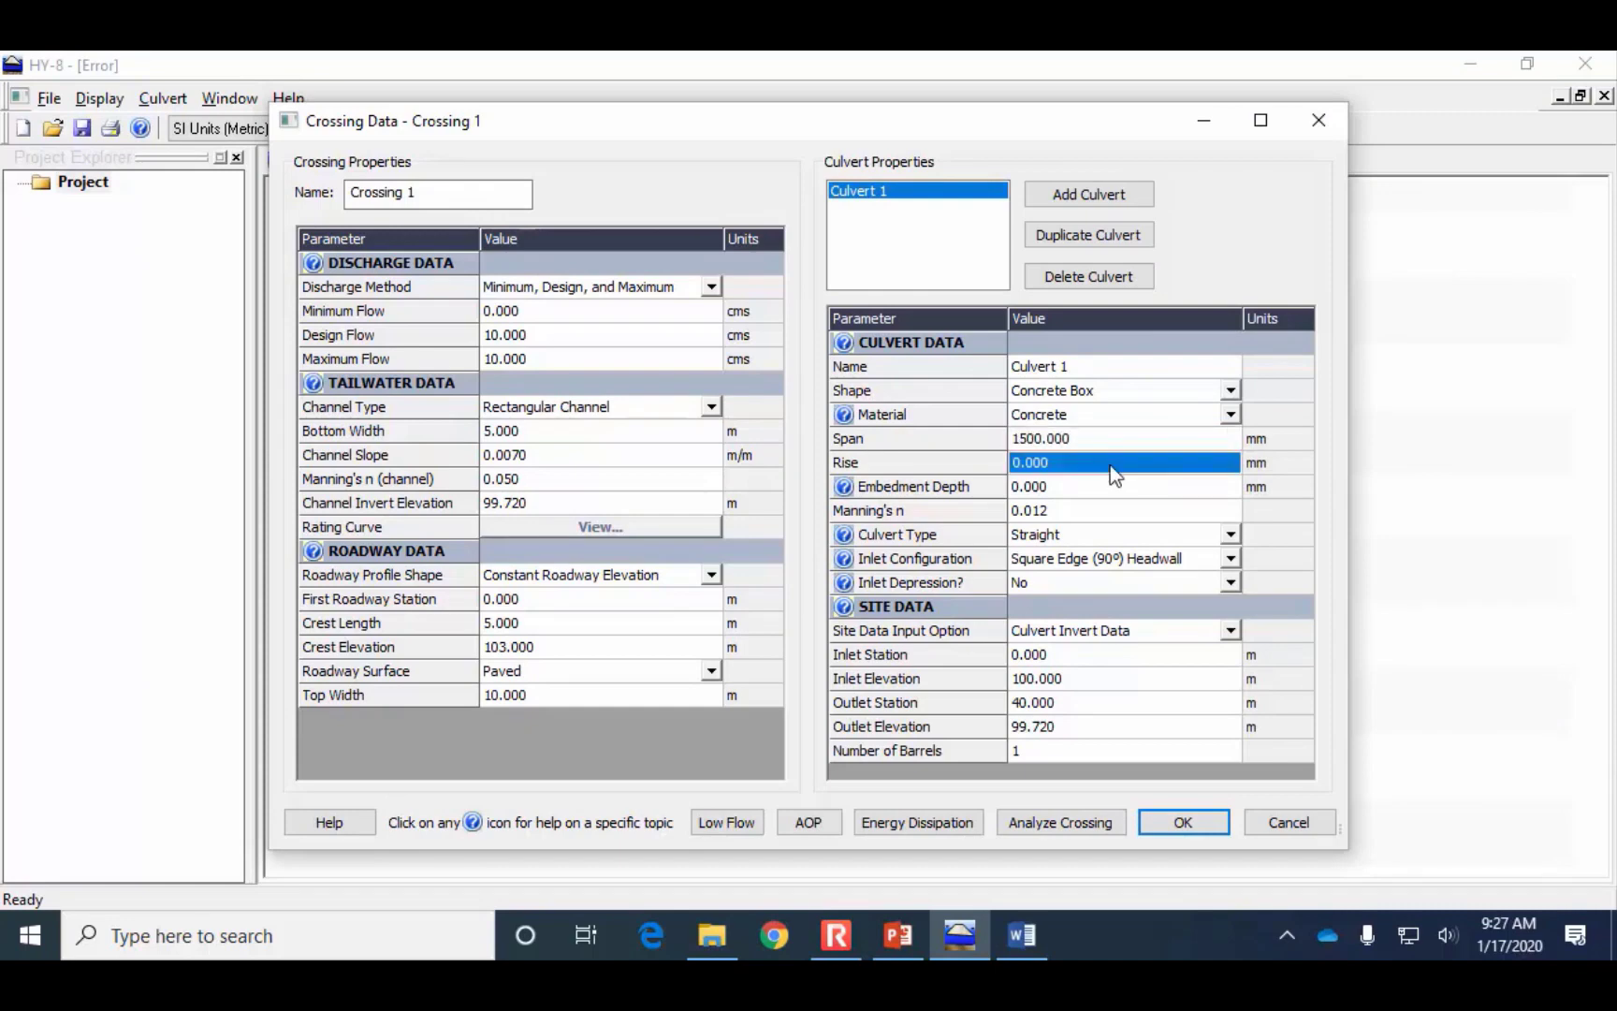
pyautogui.write('1500')
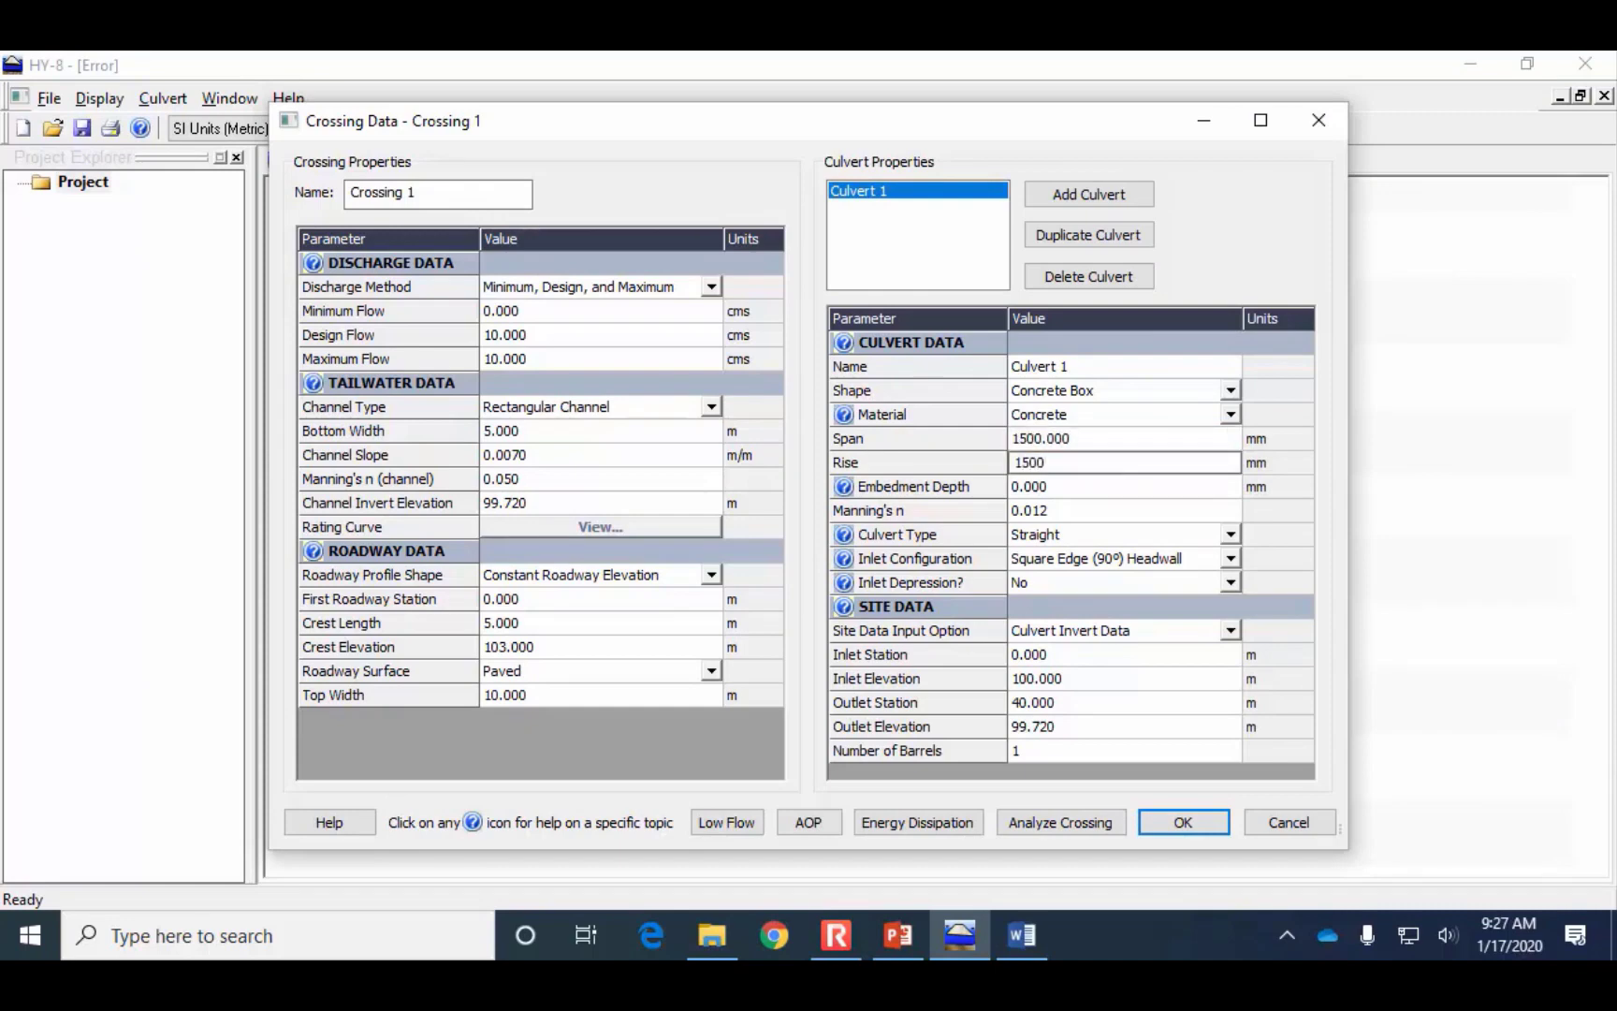
# Look up the culvert's roughness value on the PowerPoint slide and set Culvert 1's Manning's n to 0.013 in HY-8
pyautogui.click(1140, 488)
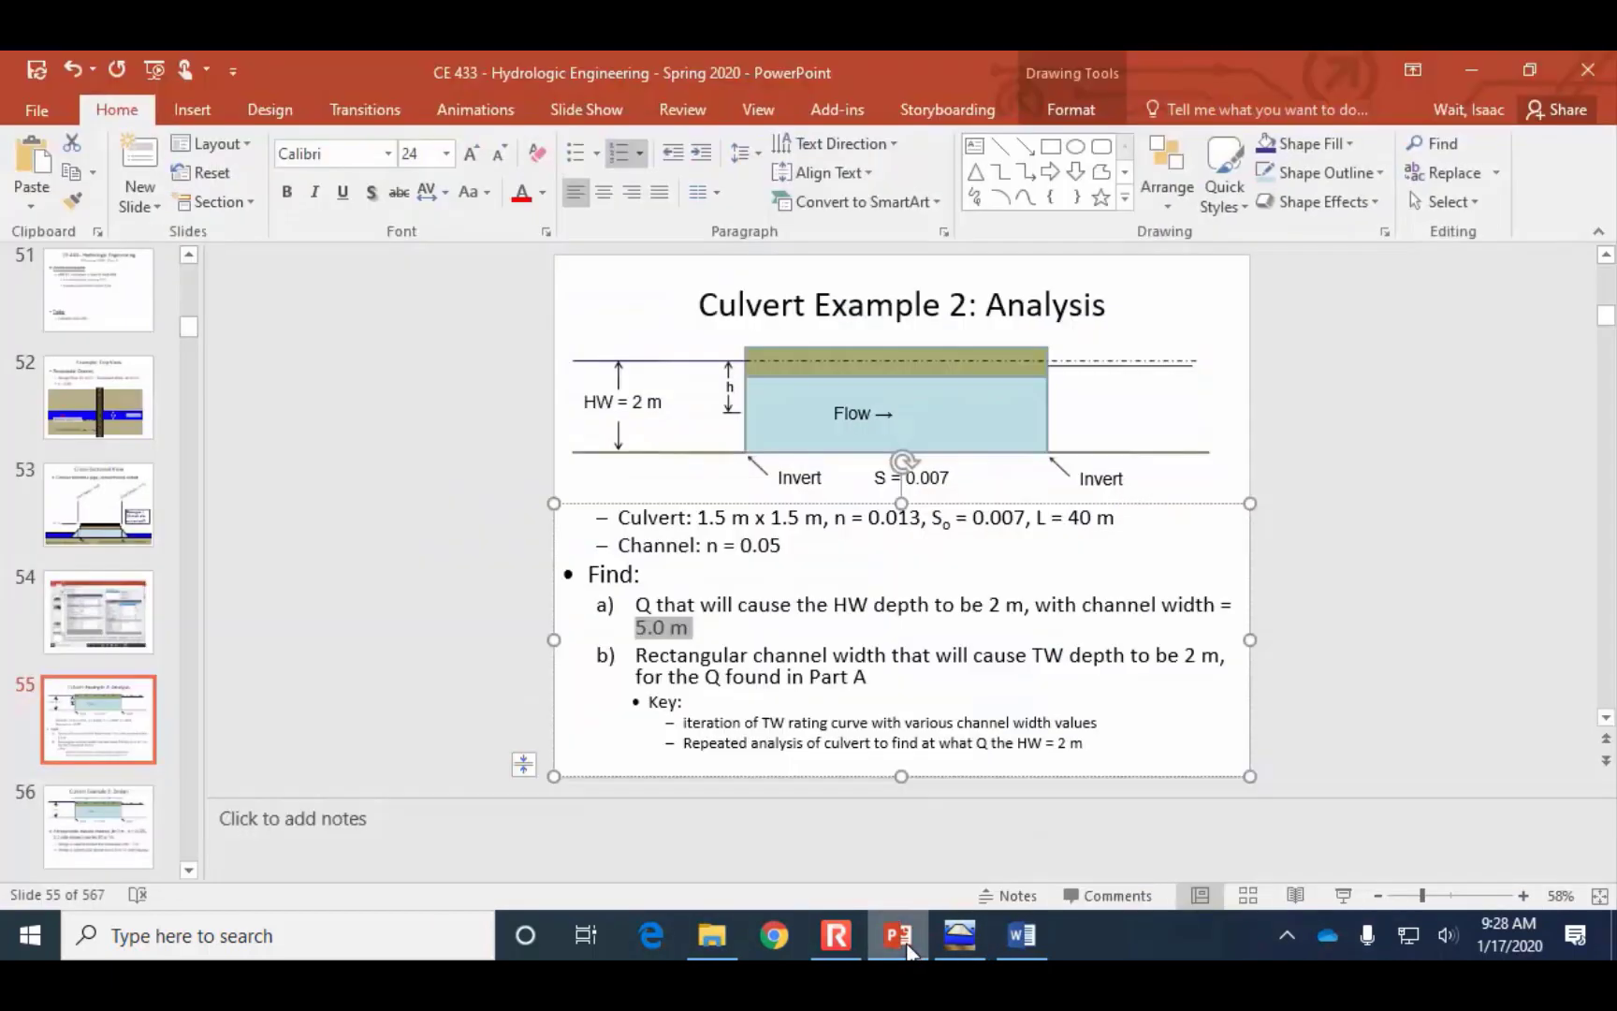
pyautogui.click(897, 935)
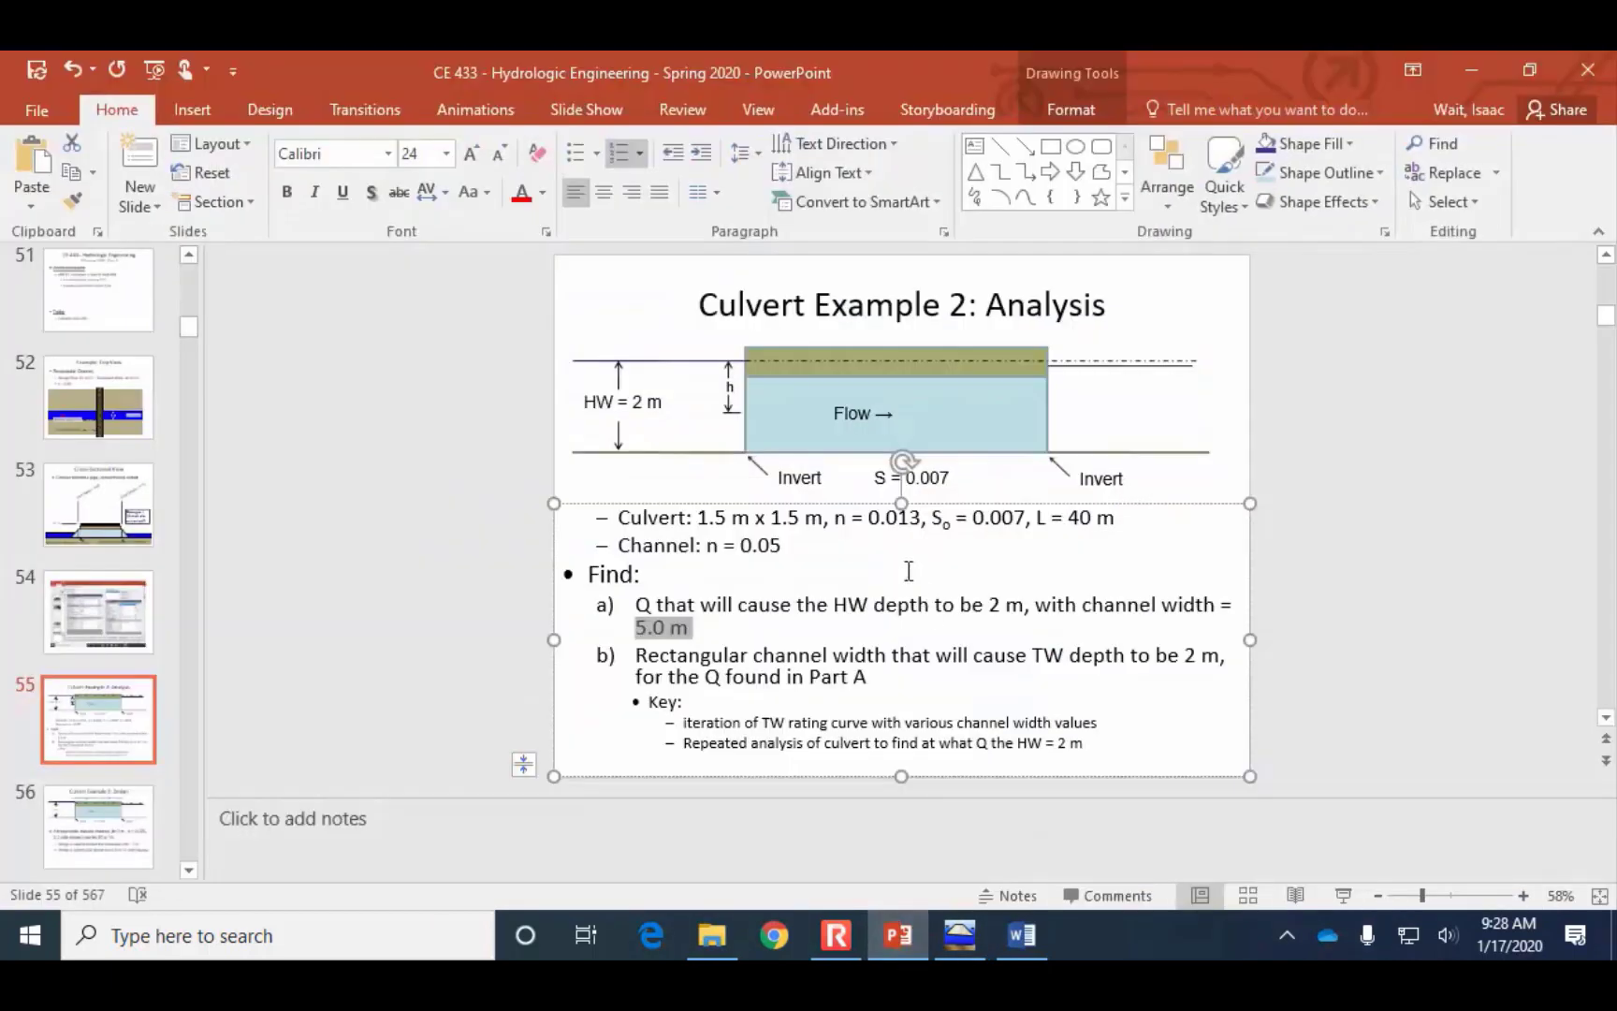
pyautogui.moveTo(851, 518); pyautogui.dragTo(921, 518)
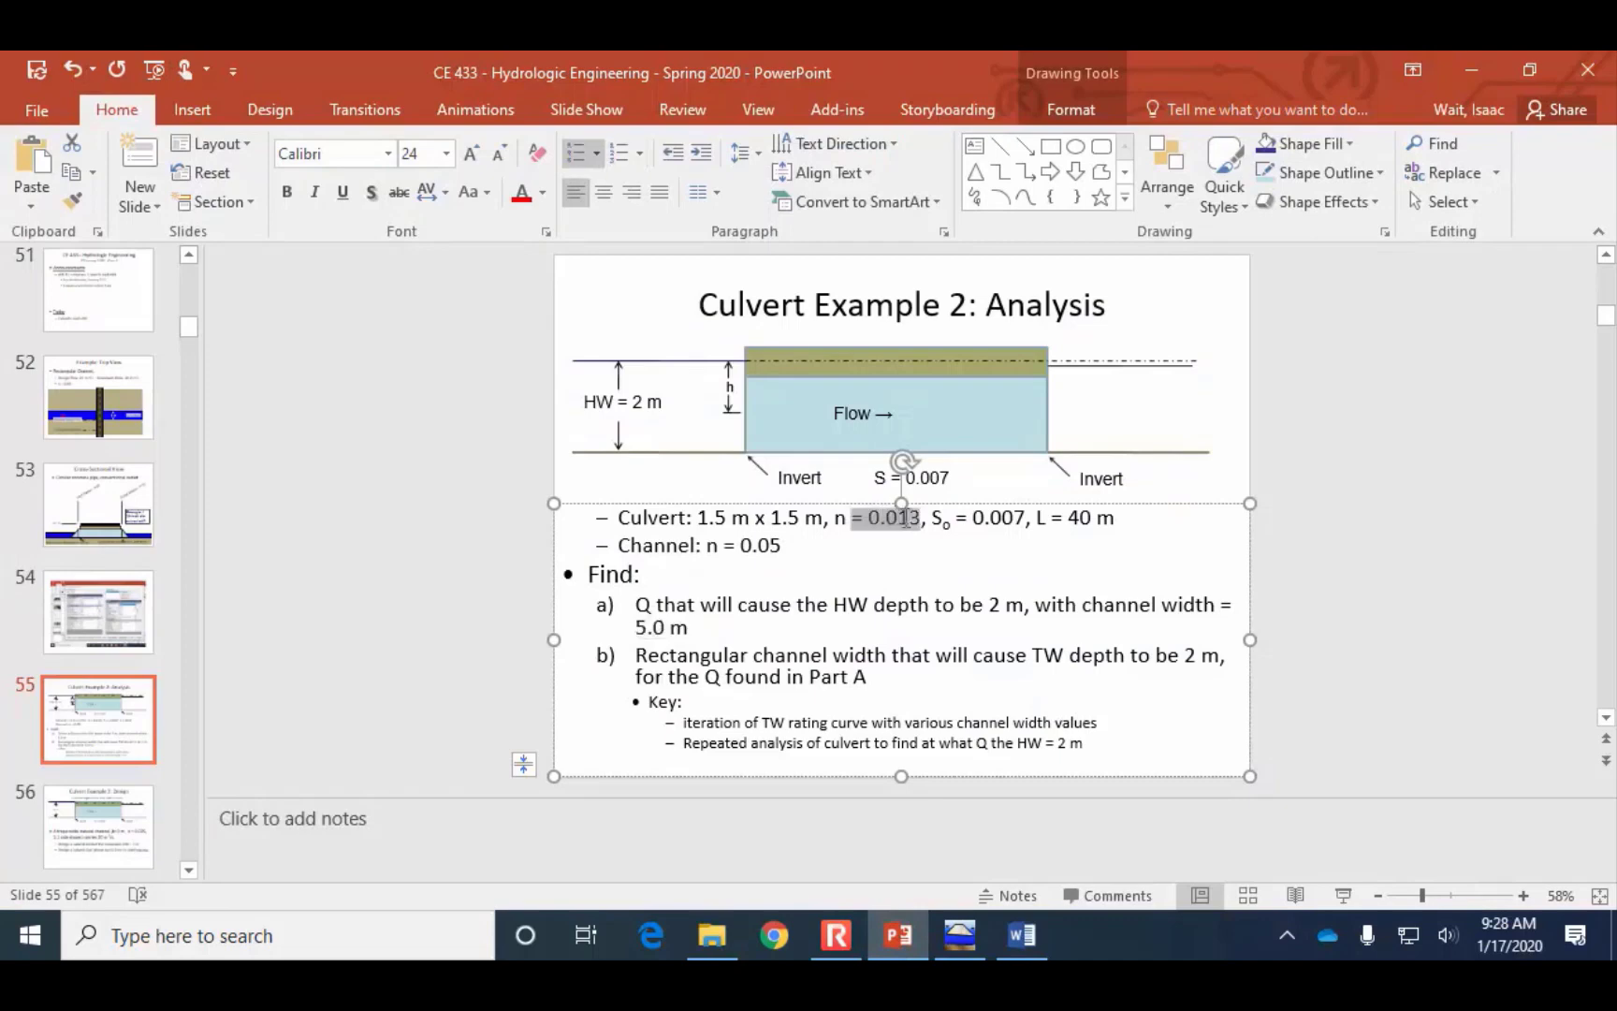
pyautogui.click(907, 940)
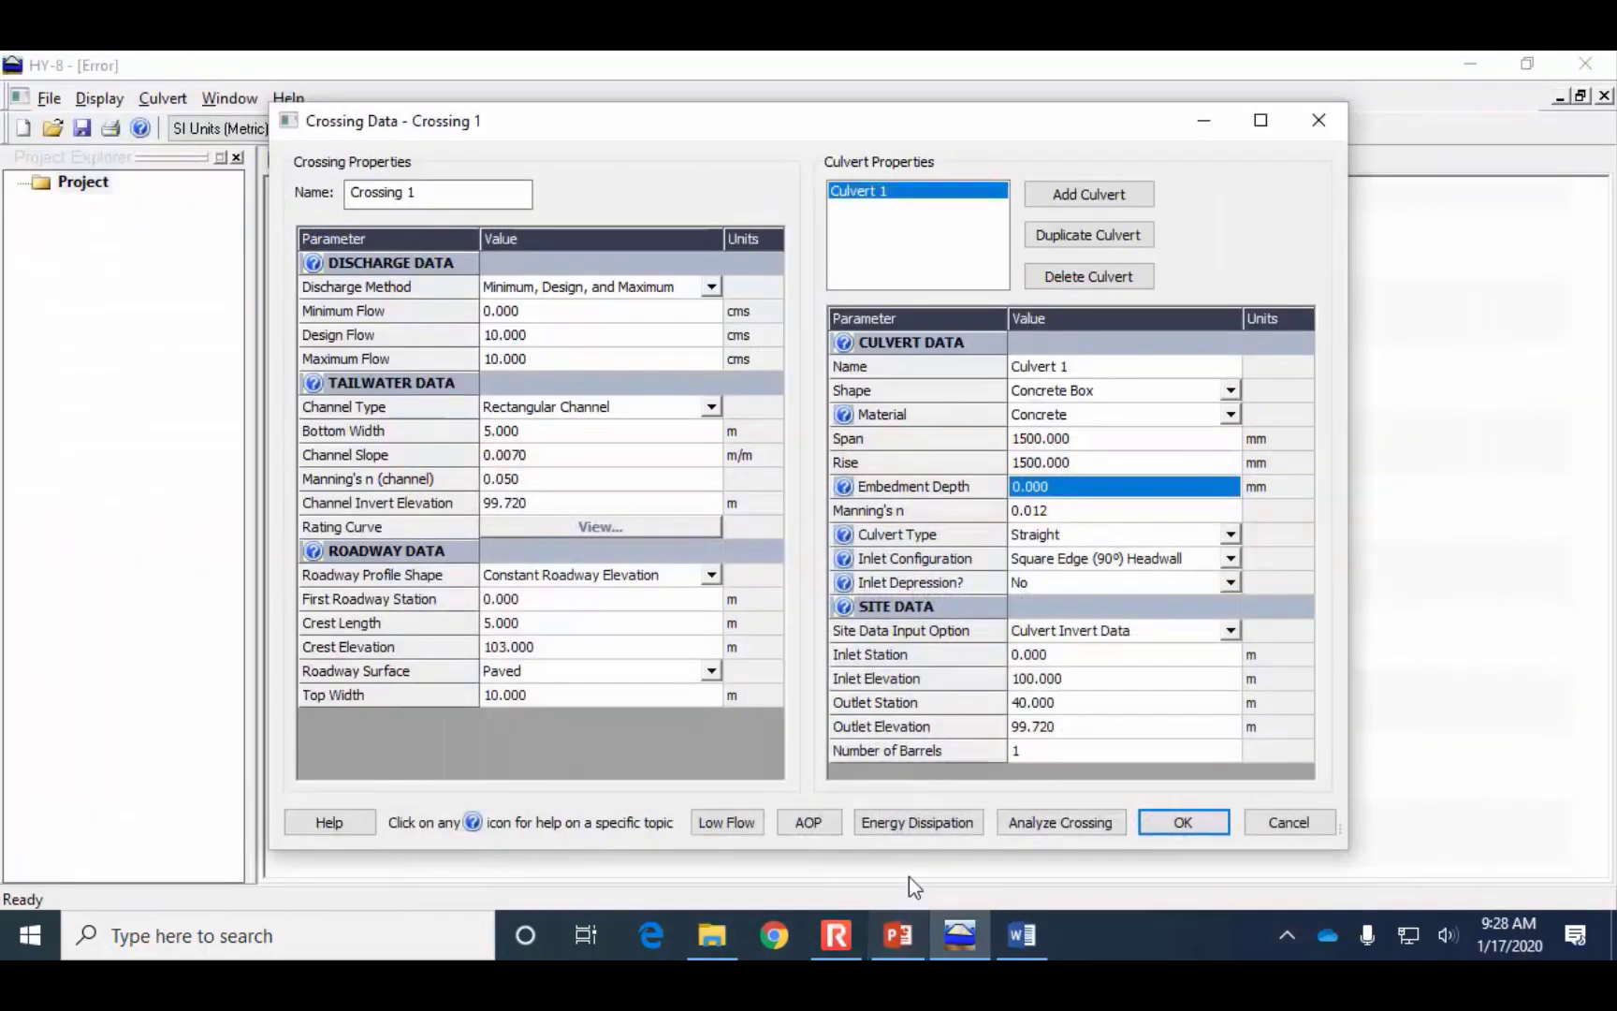
pyautogui.click(1062, 513)
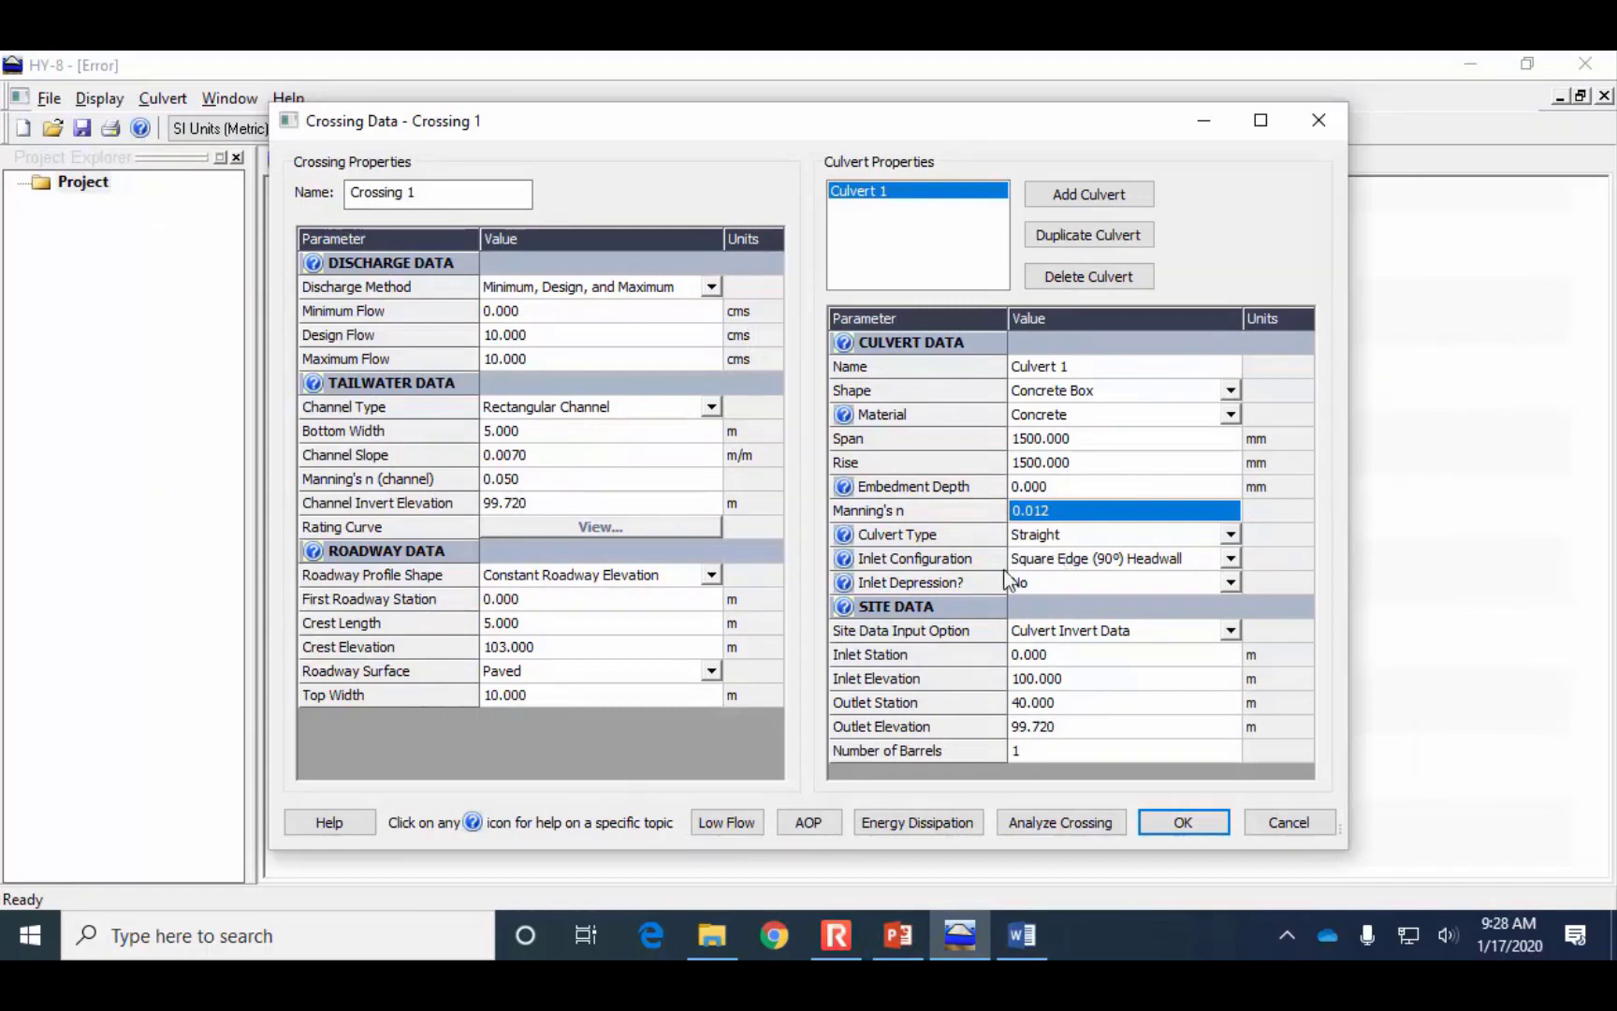
pyautogui.write('.013')
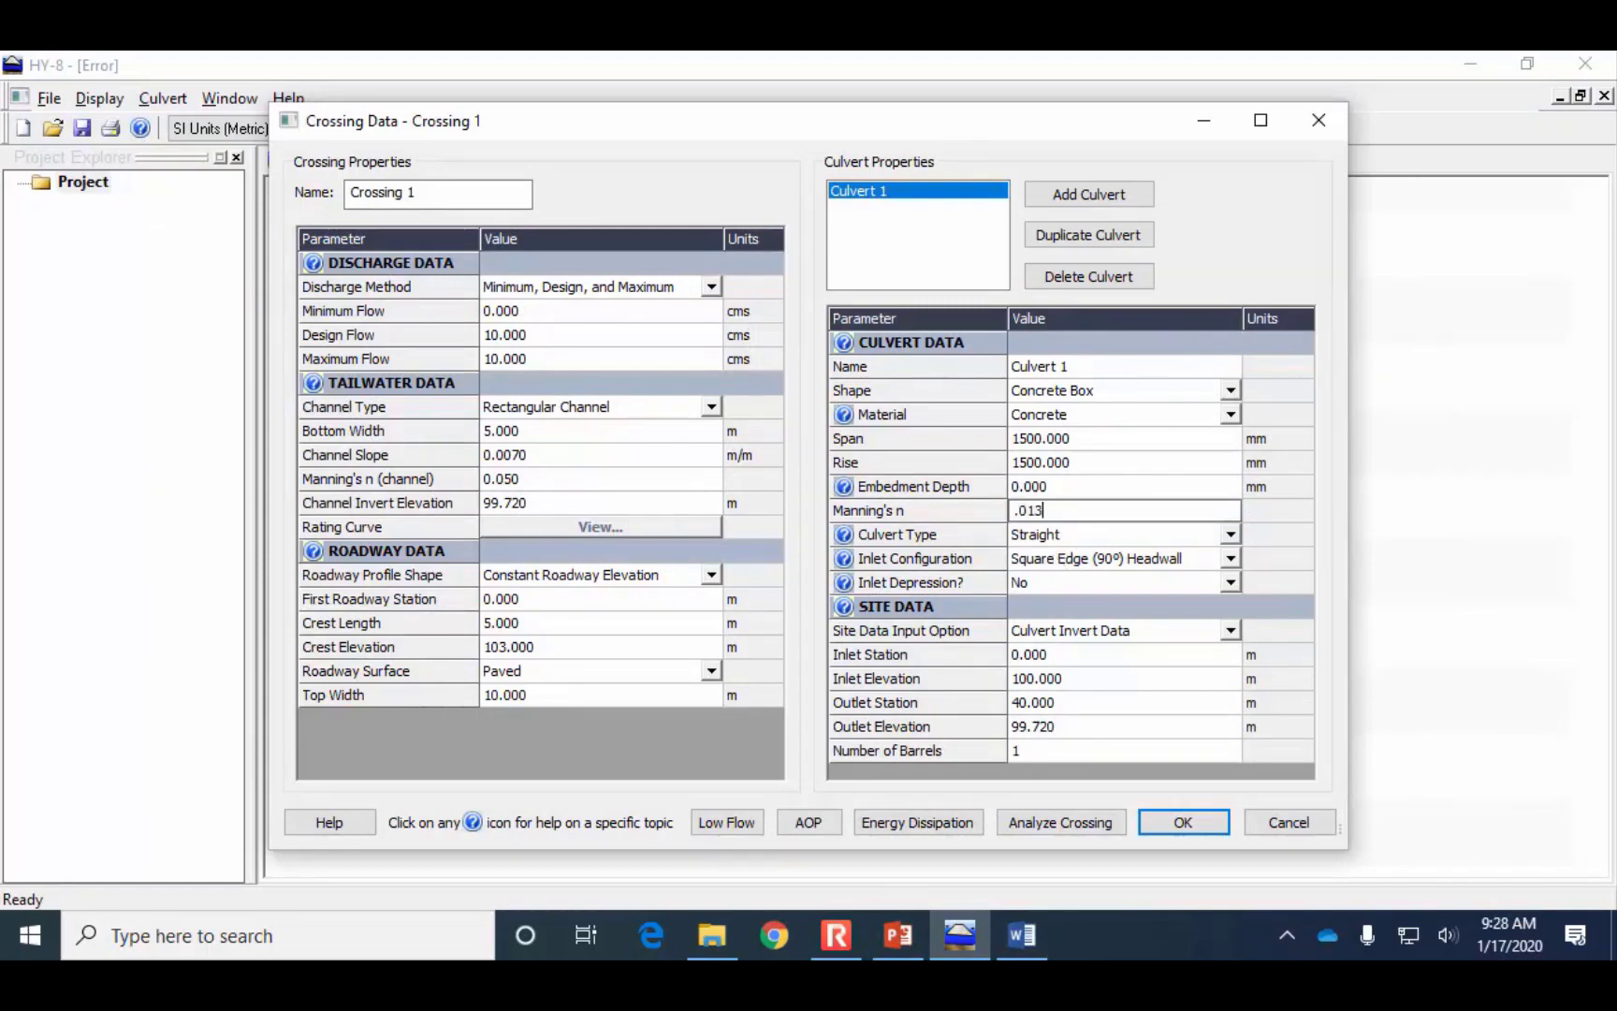
pyautogui.click(1060, 532)
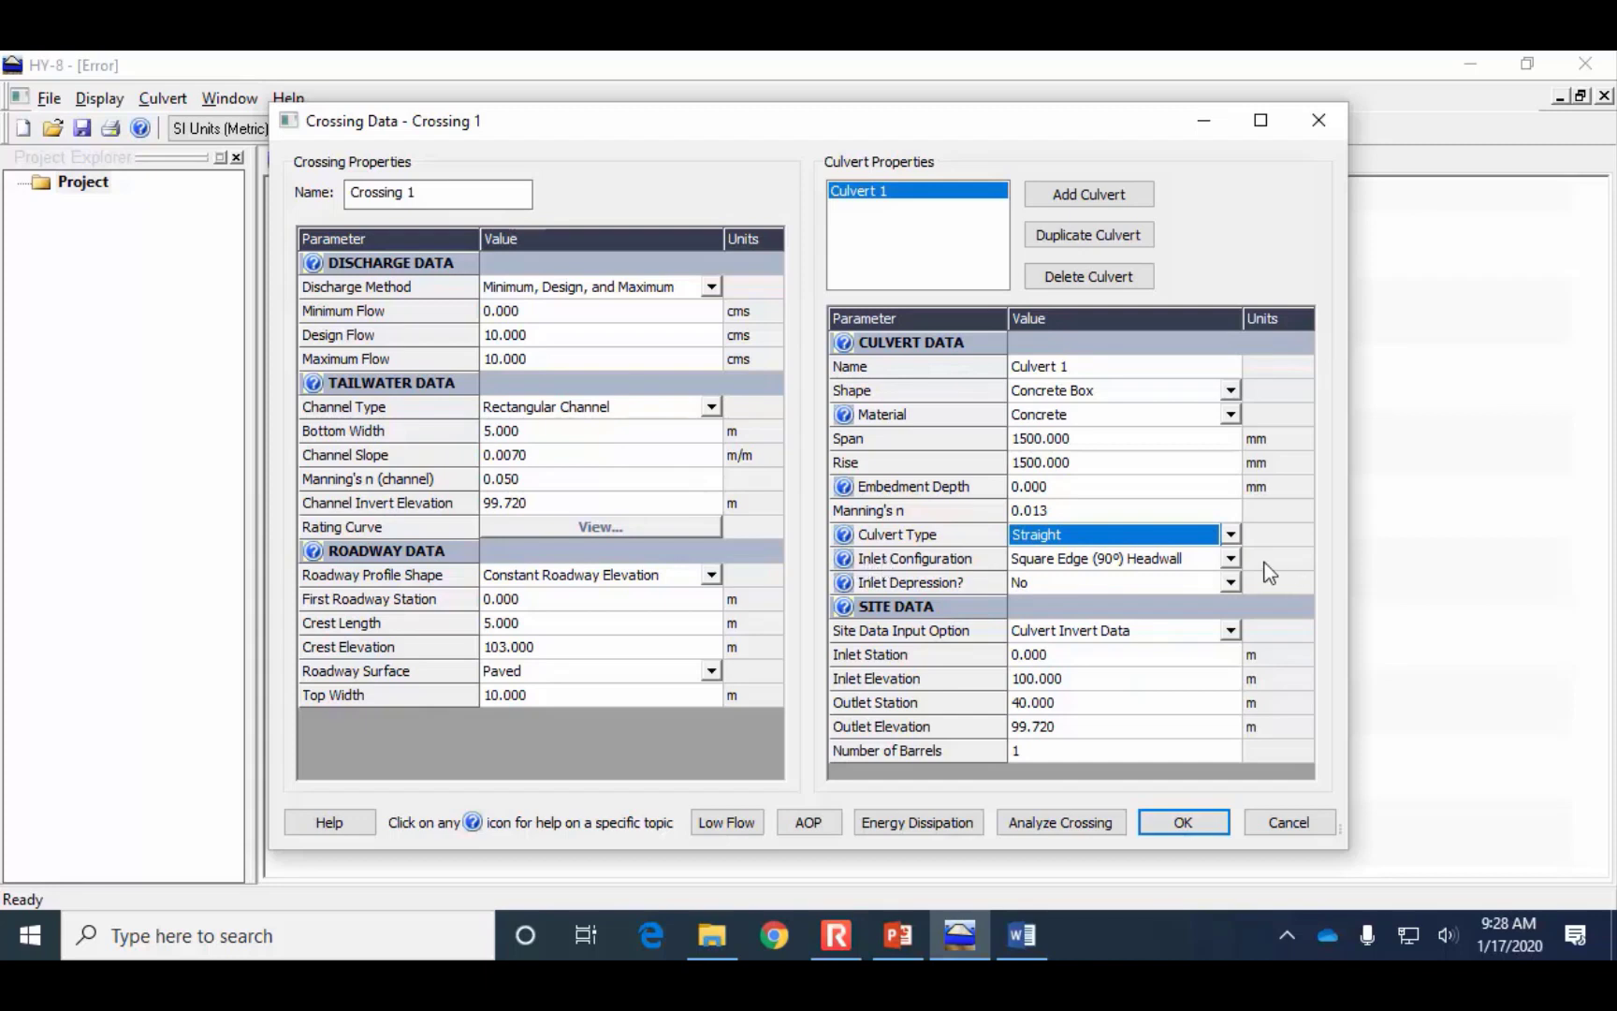
# Review the available inlet configurations for Culvert 1 and keep Square Edge (90º) Headwall
pyautogui.click(1231, 561)
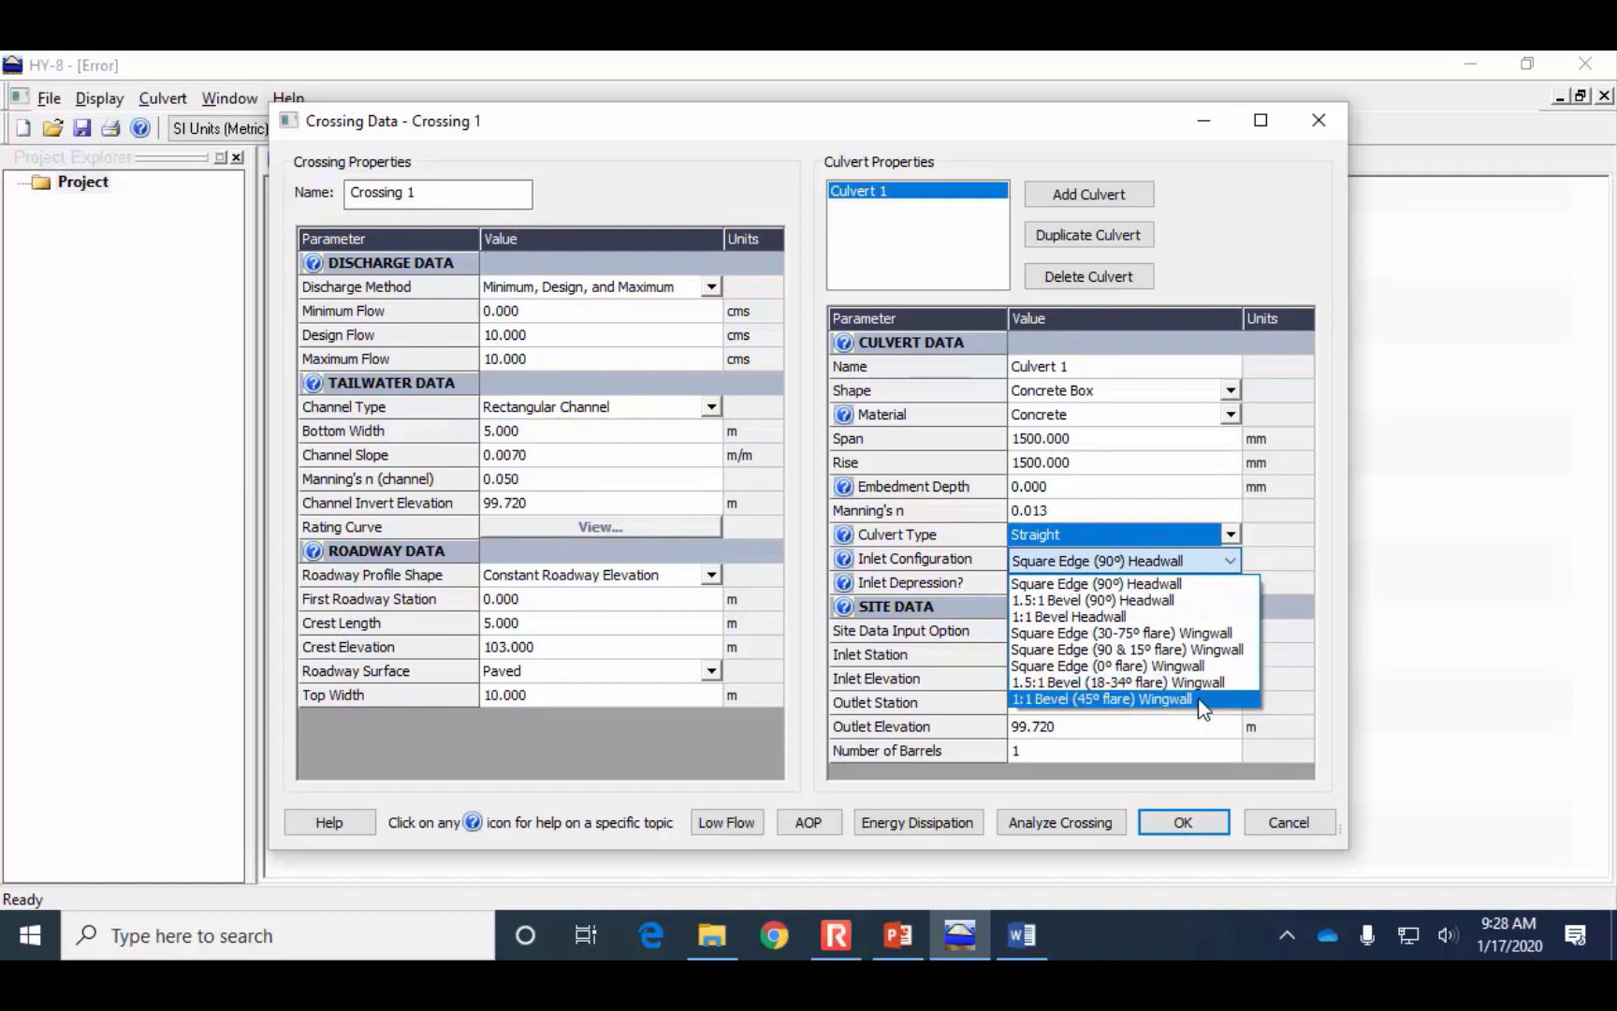
pyautogui.click(1236, 584)
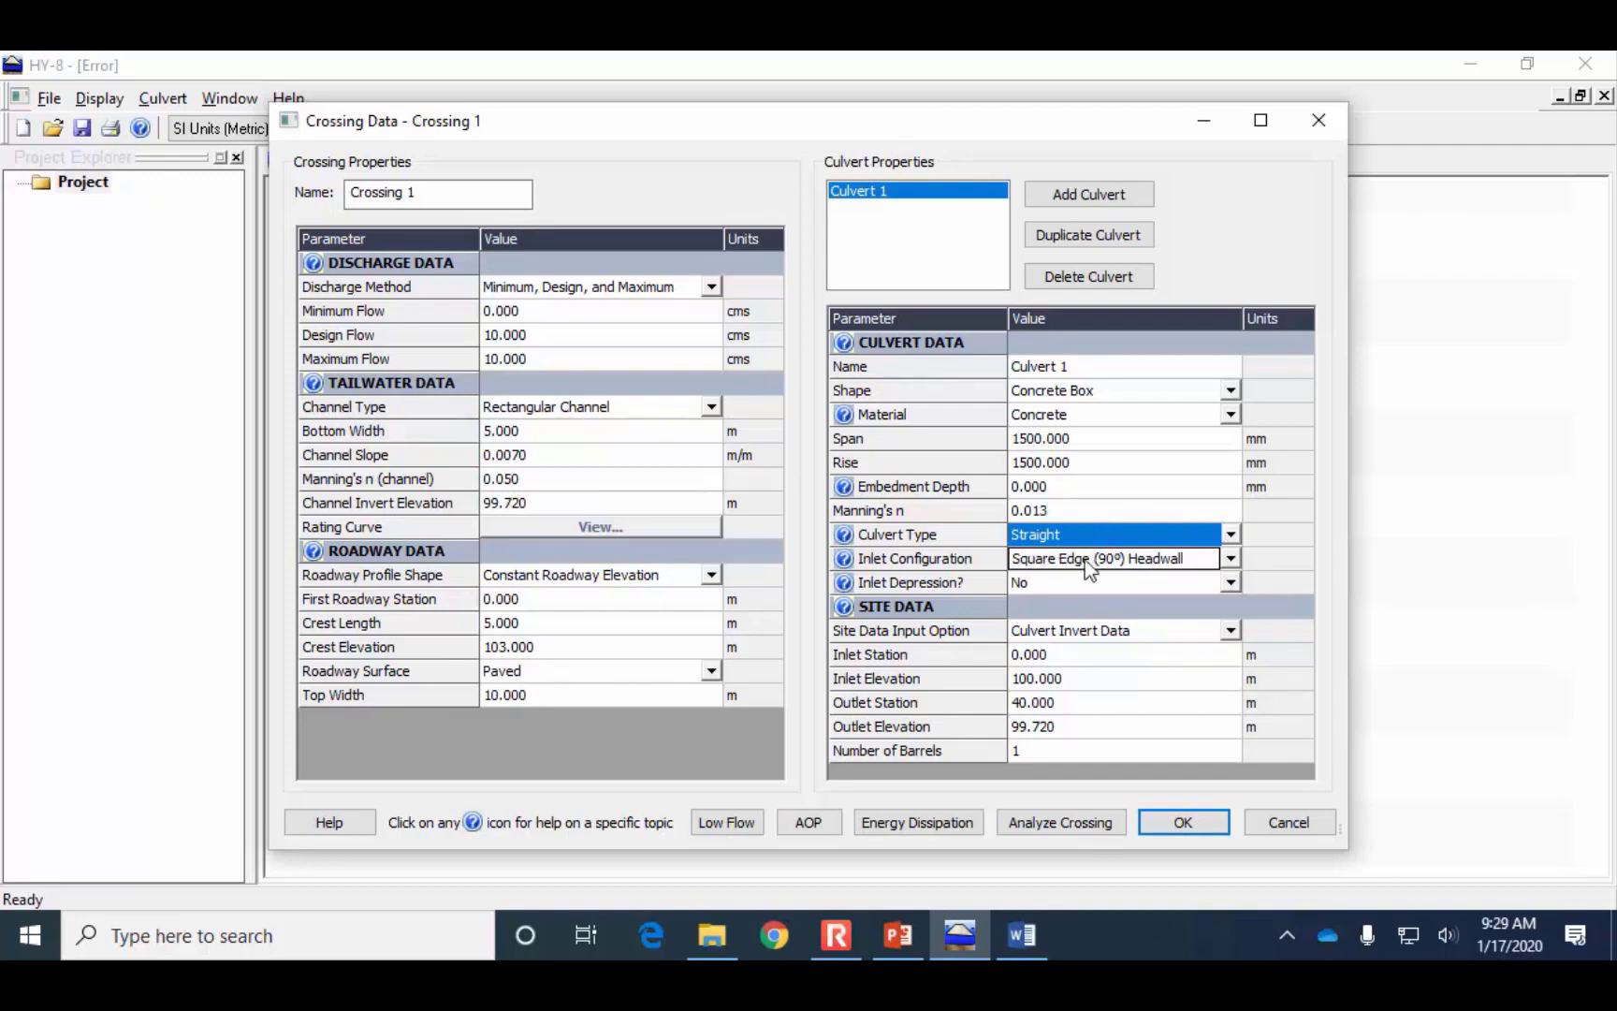
pyautogui.click(1230, 558)
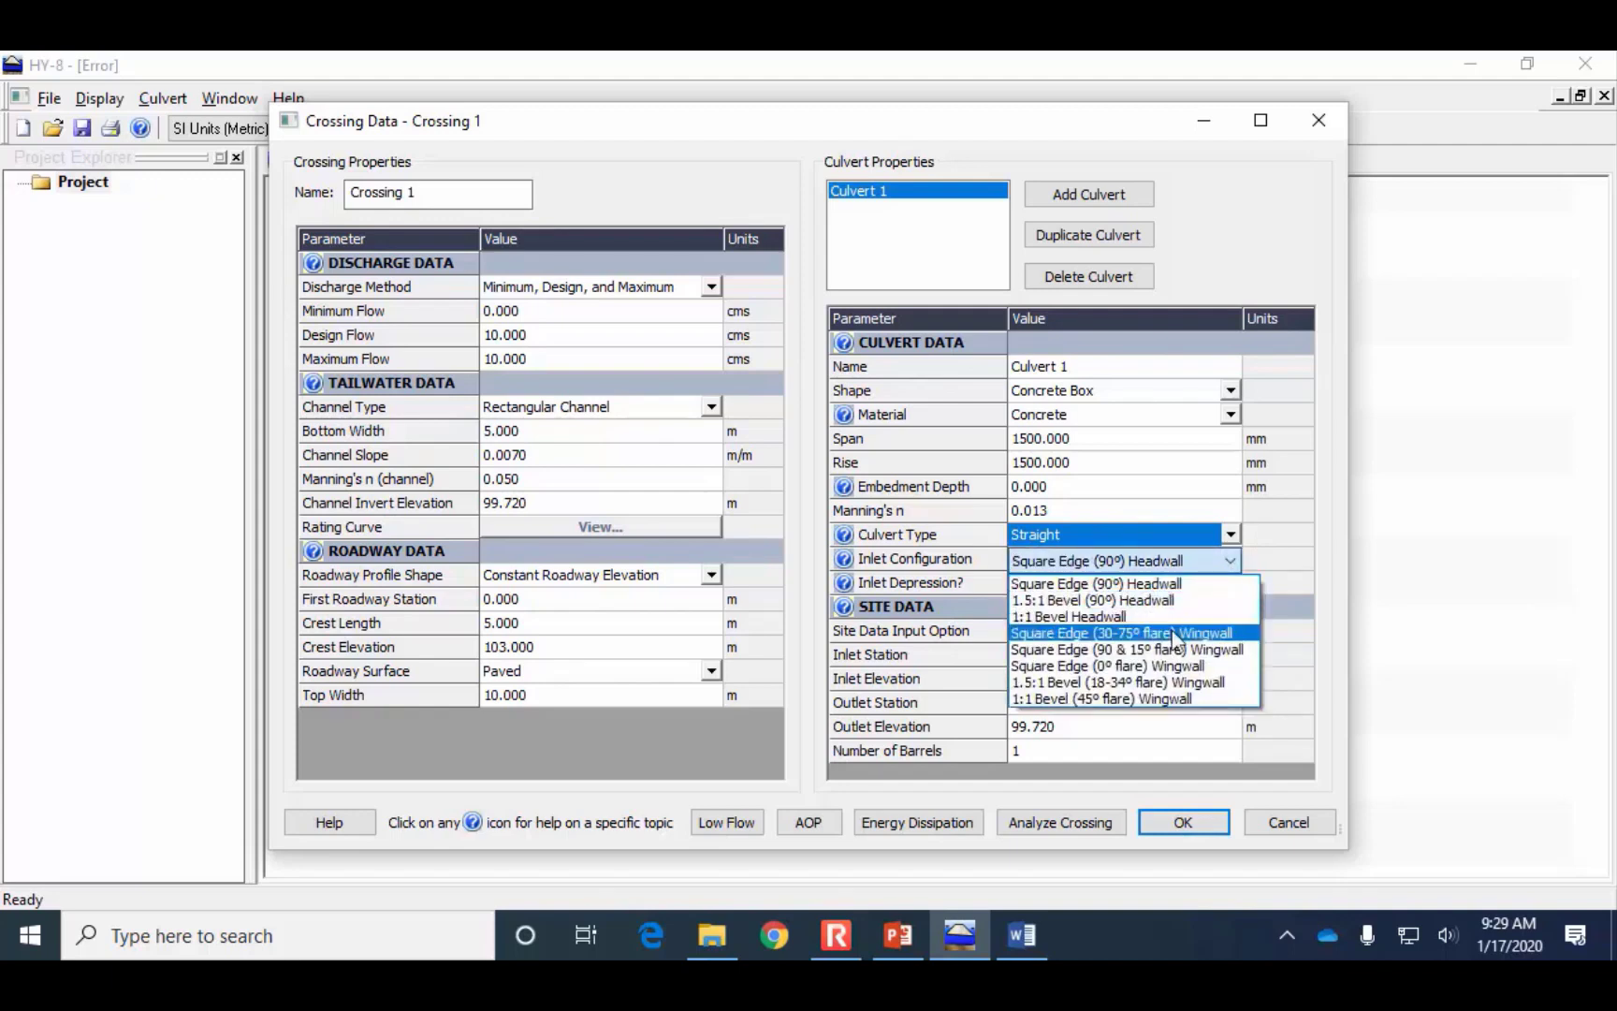
pyautogui.click(1254, 550)
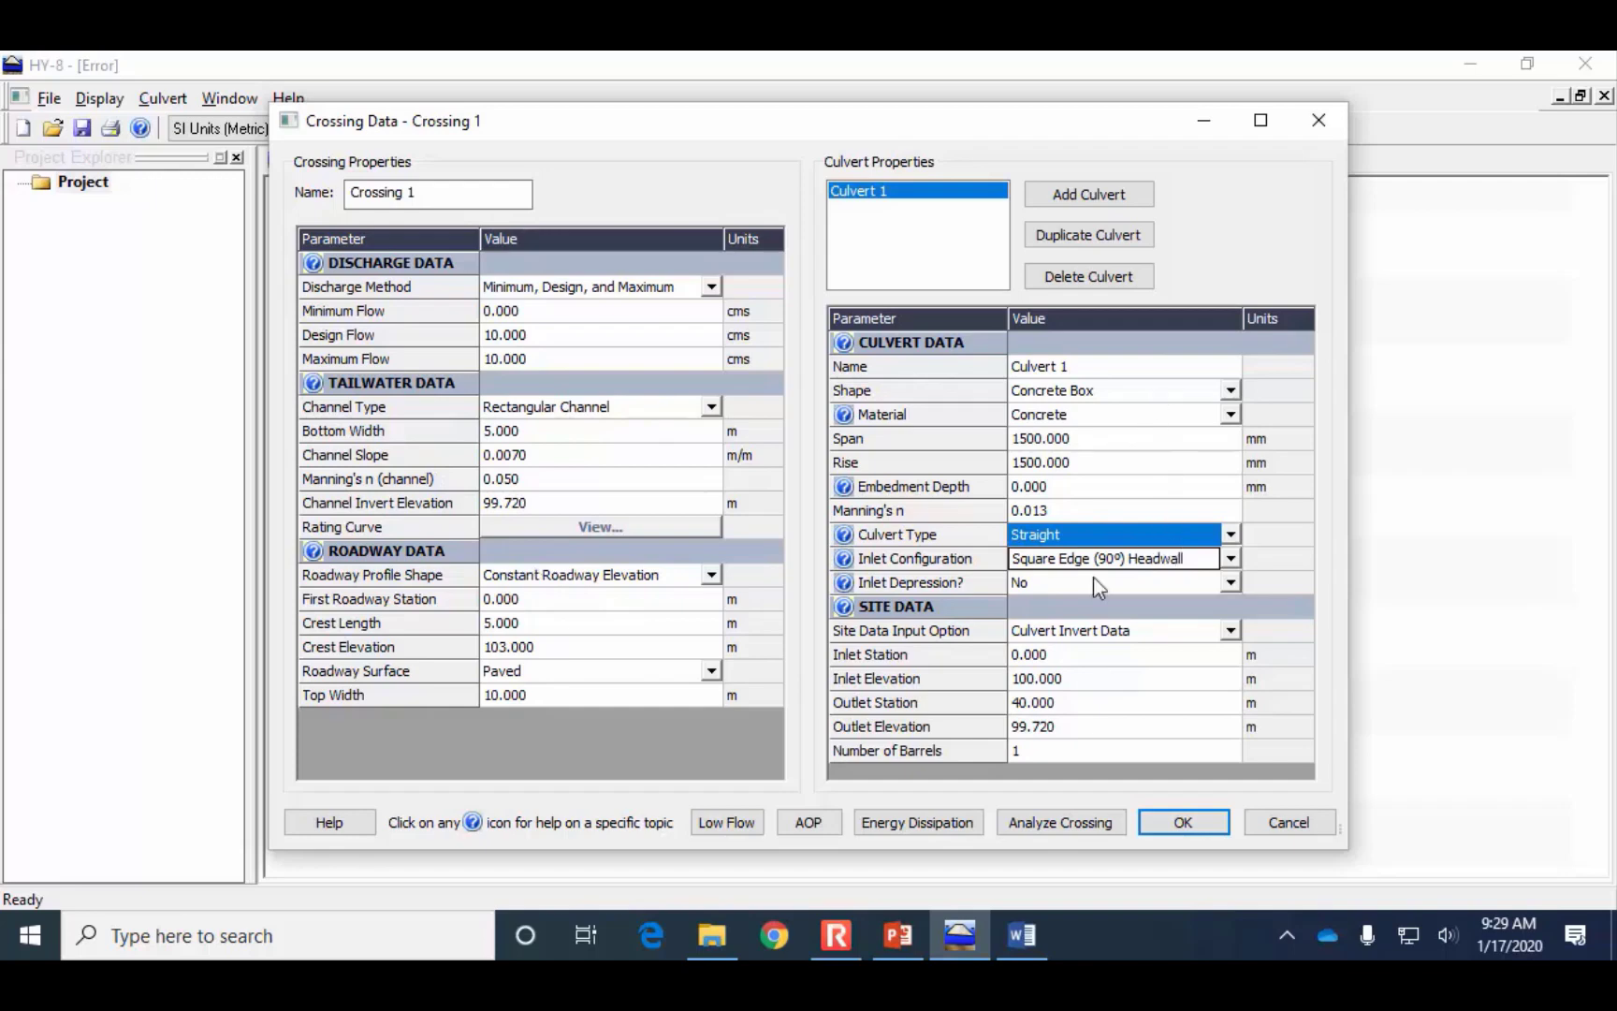
# Analyse the crossing, compare its headwater elevations with the 2 m headwater requirement on the PowerPoint slide, and close the flow summary
pyautogui.click(1041, 824)
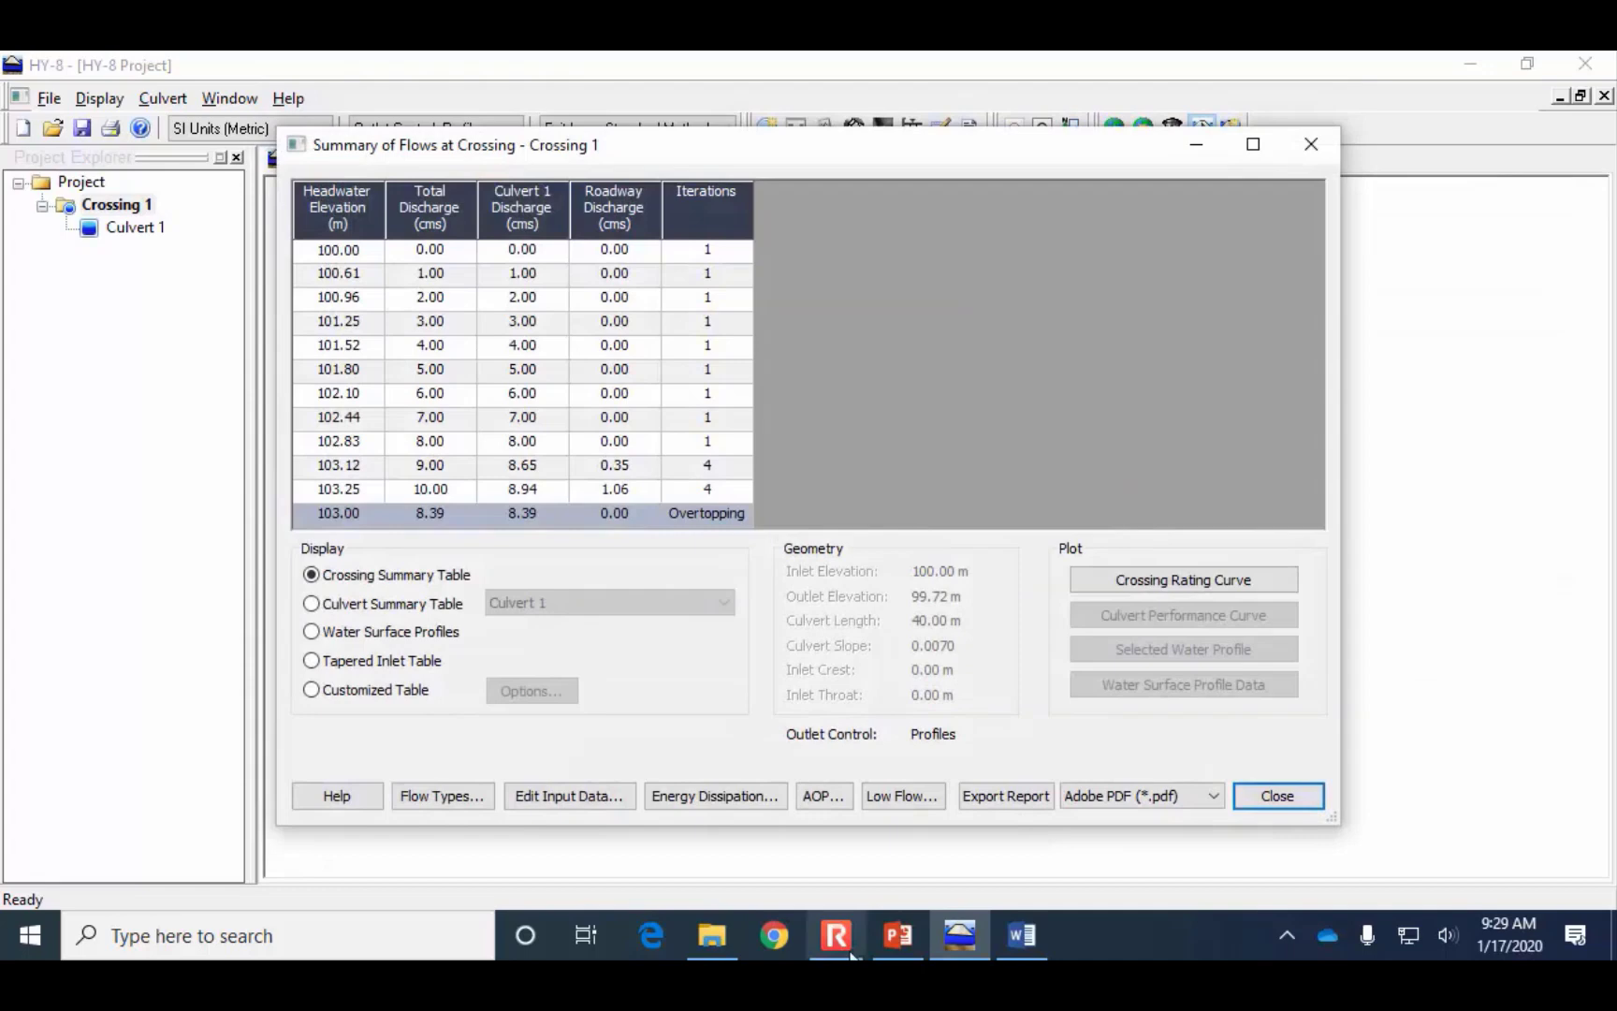
pyautogui.click(900, 947)
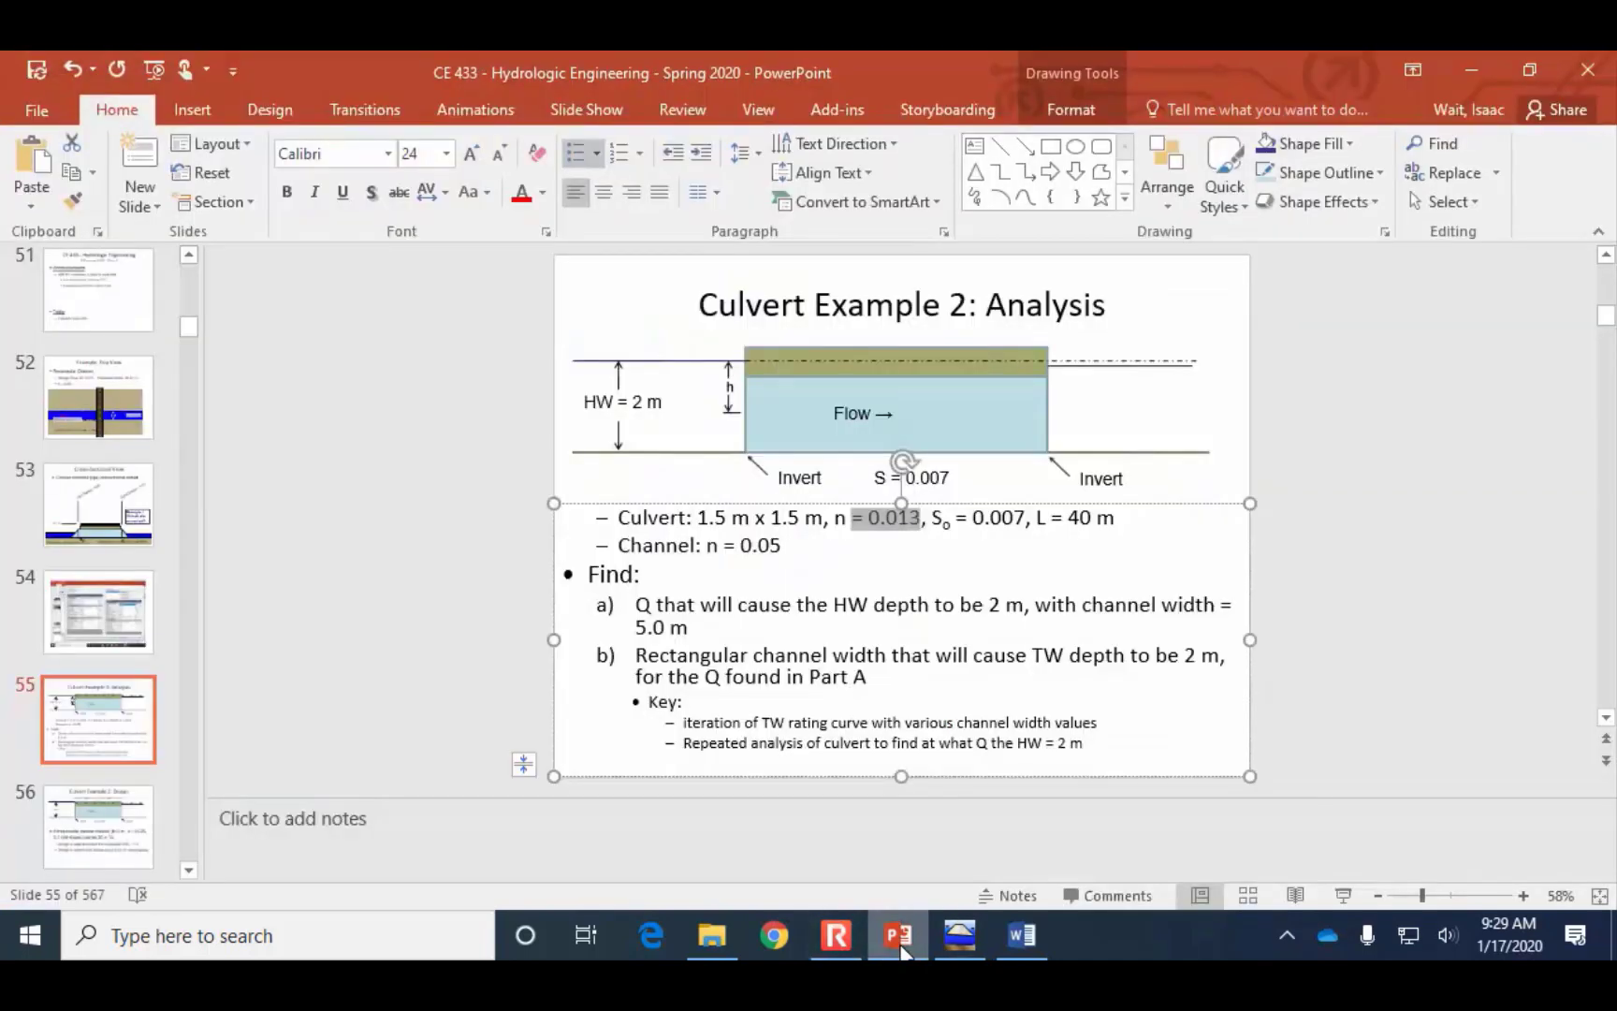
pyautogui.click(901, 948)
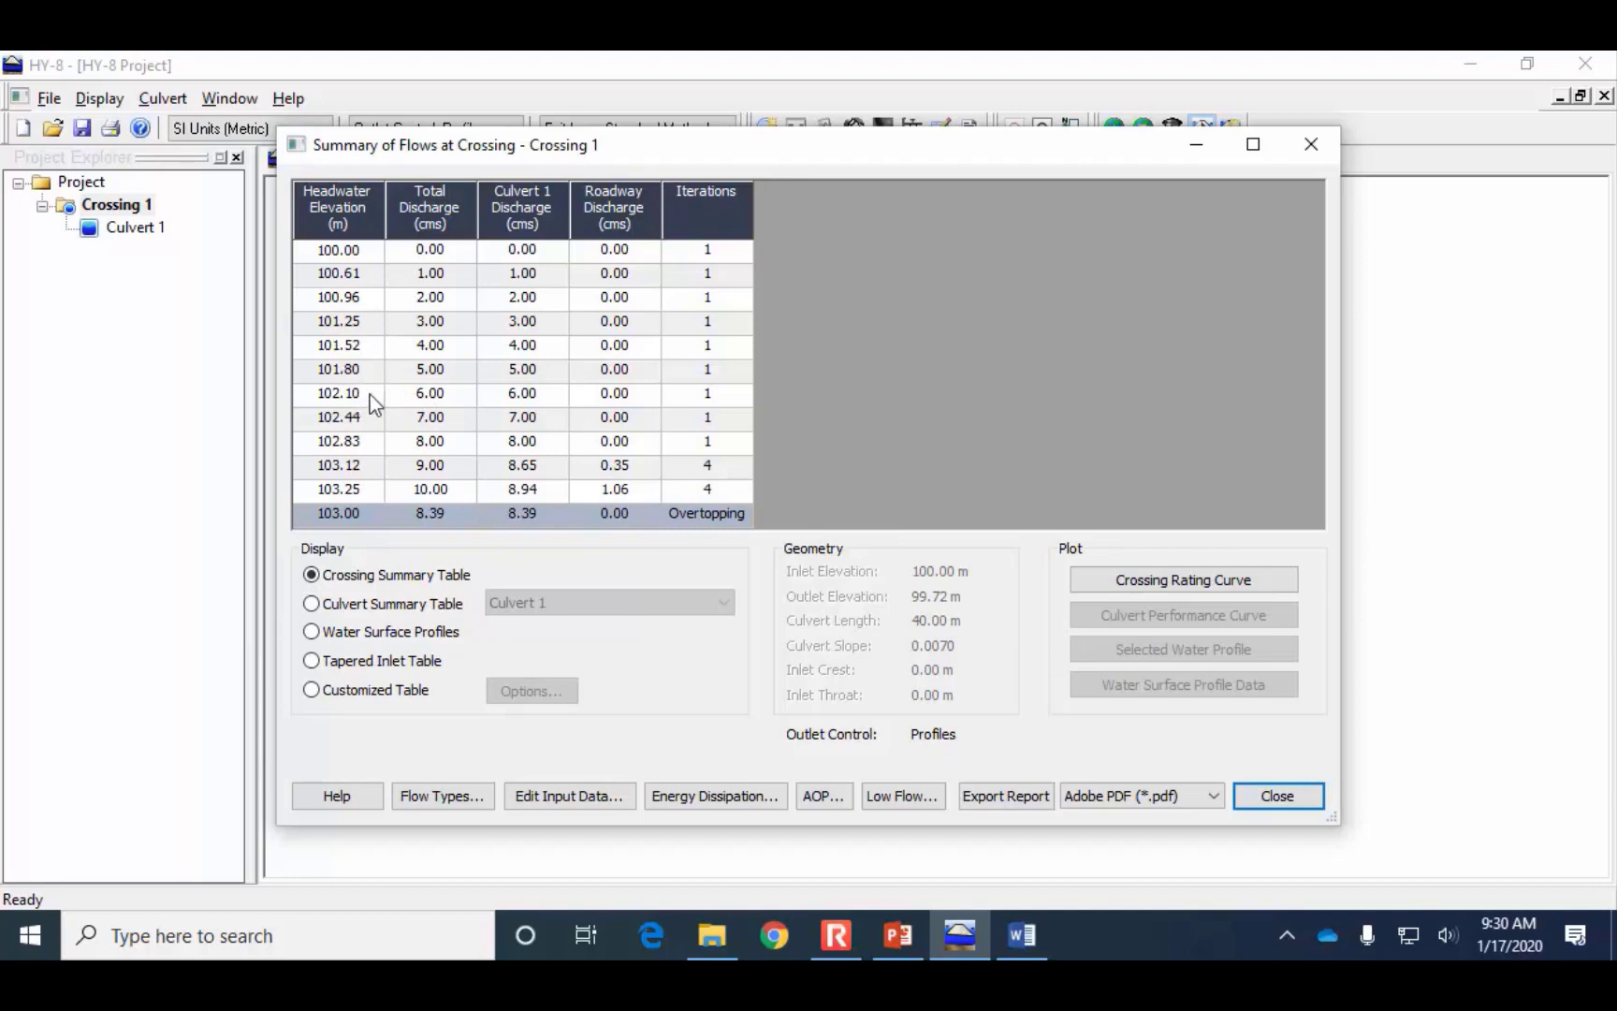
pyautogui.click(1278, 795)
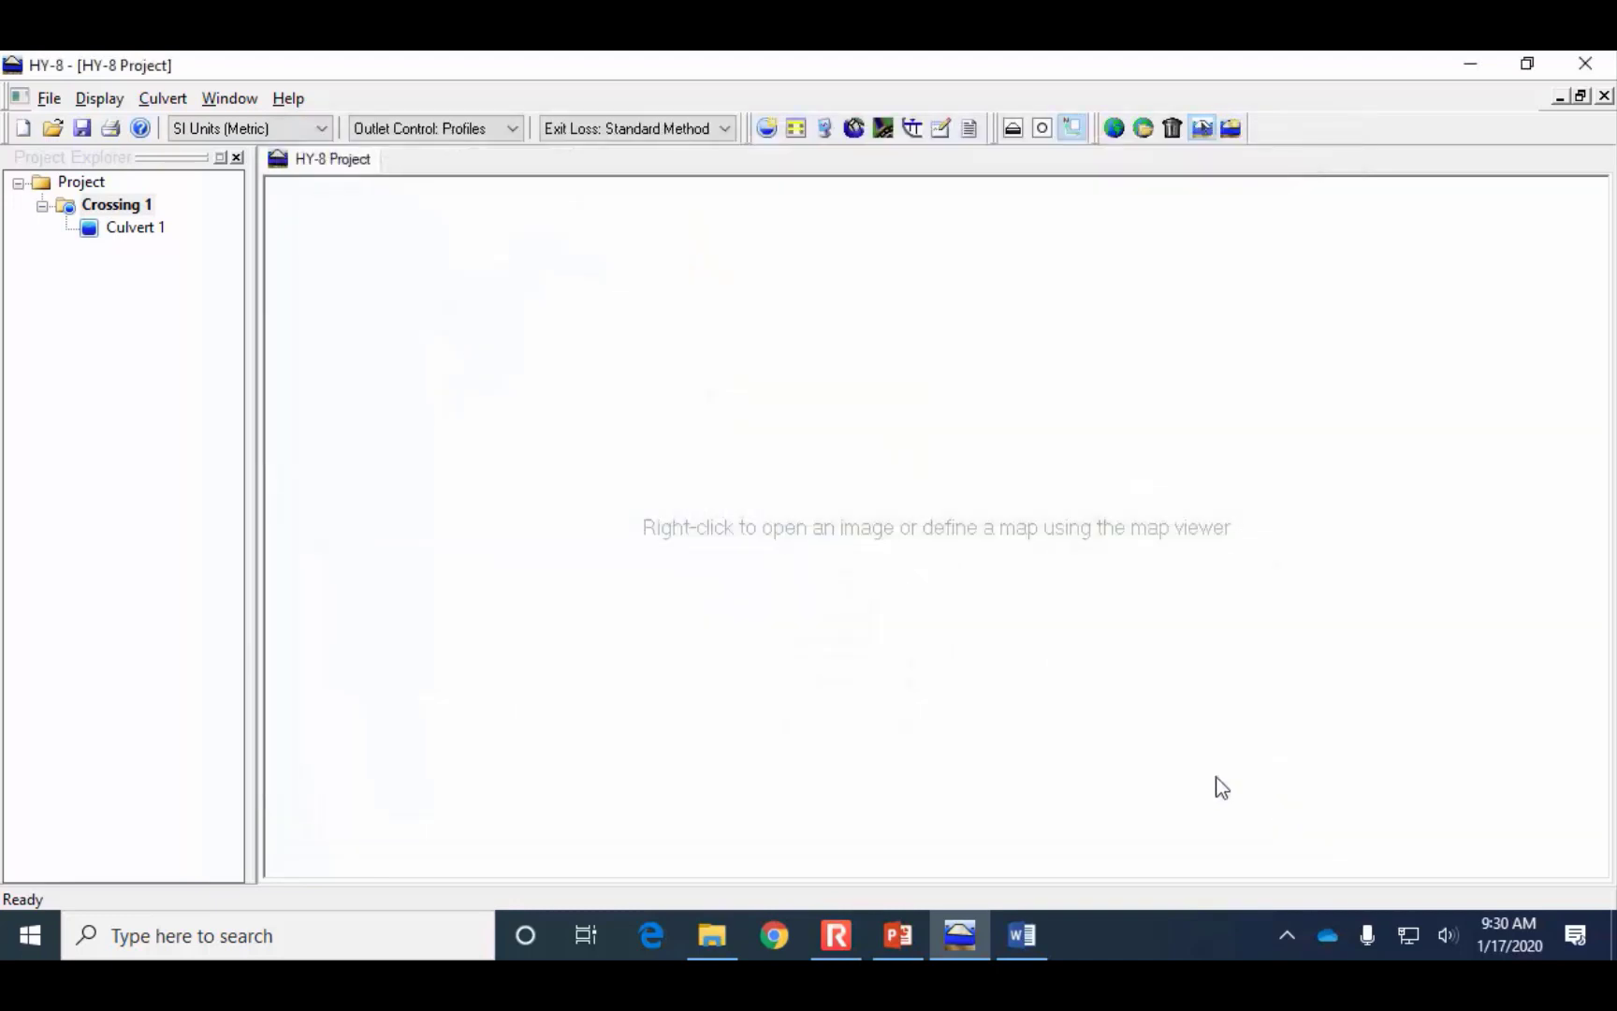
# Reopen the crossing data and set the minimum flow to 5 cms and the design and maximum flows to 6 cms
pyautogui.doubleClick(114, 228)
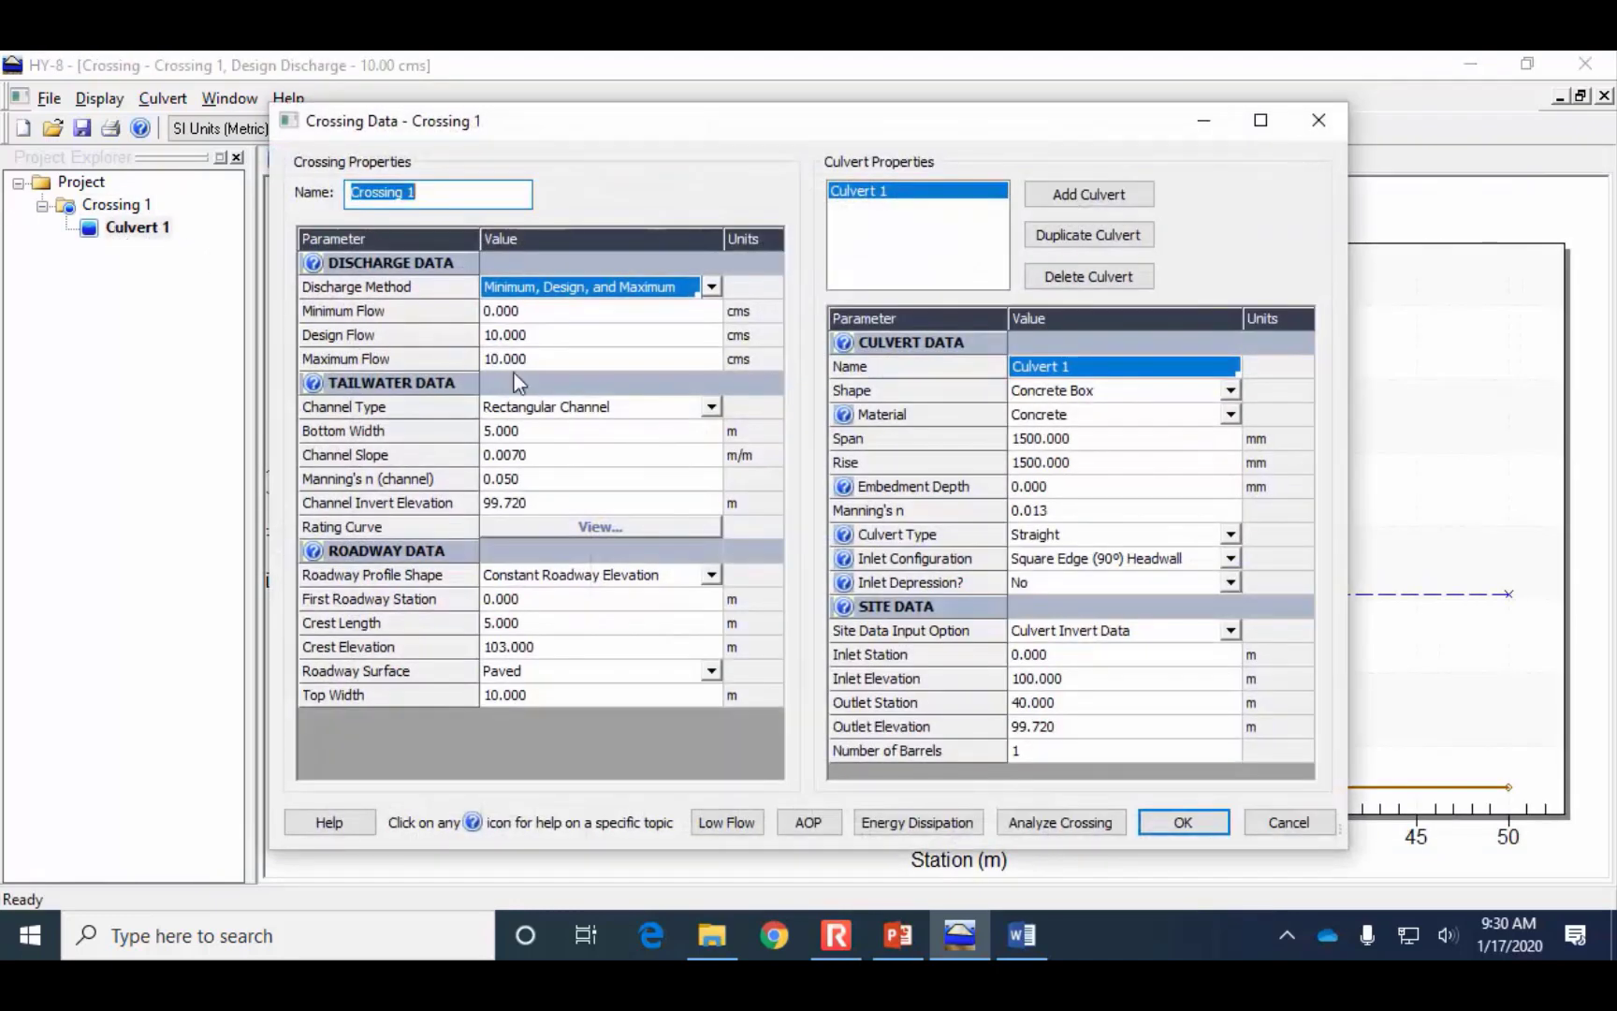
pyautogui.click(554, 314)
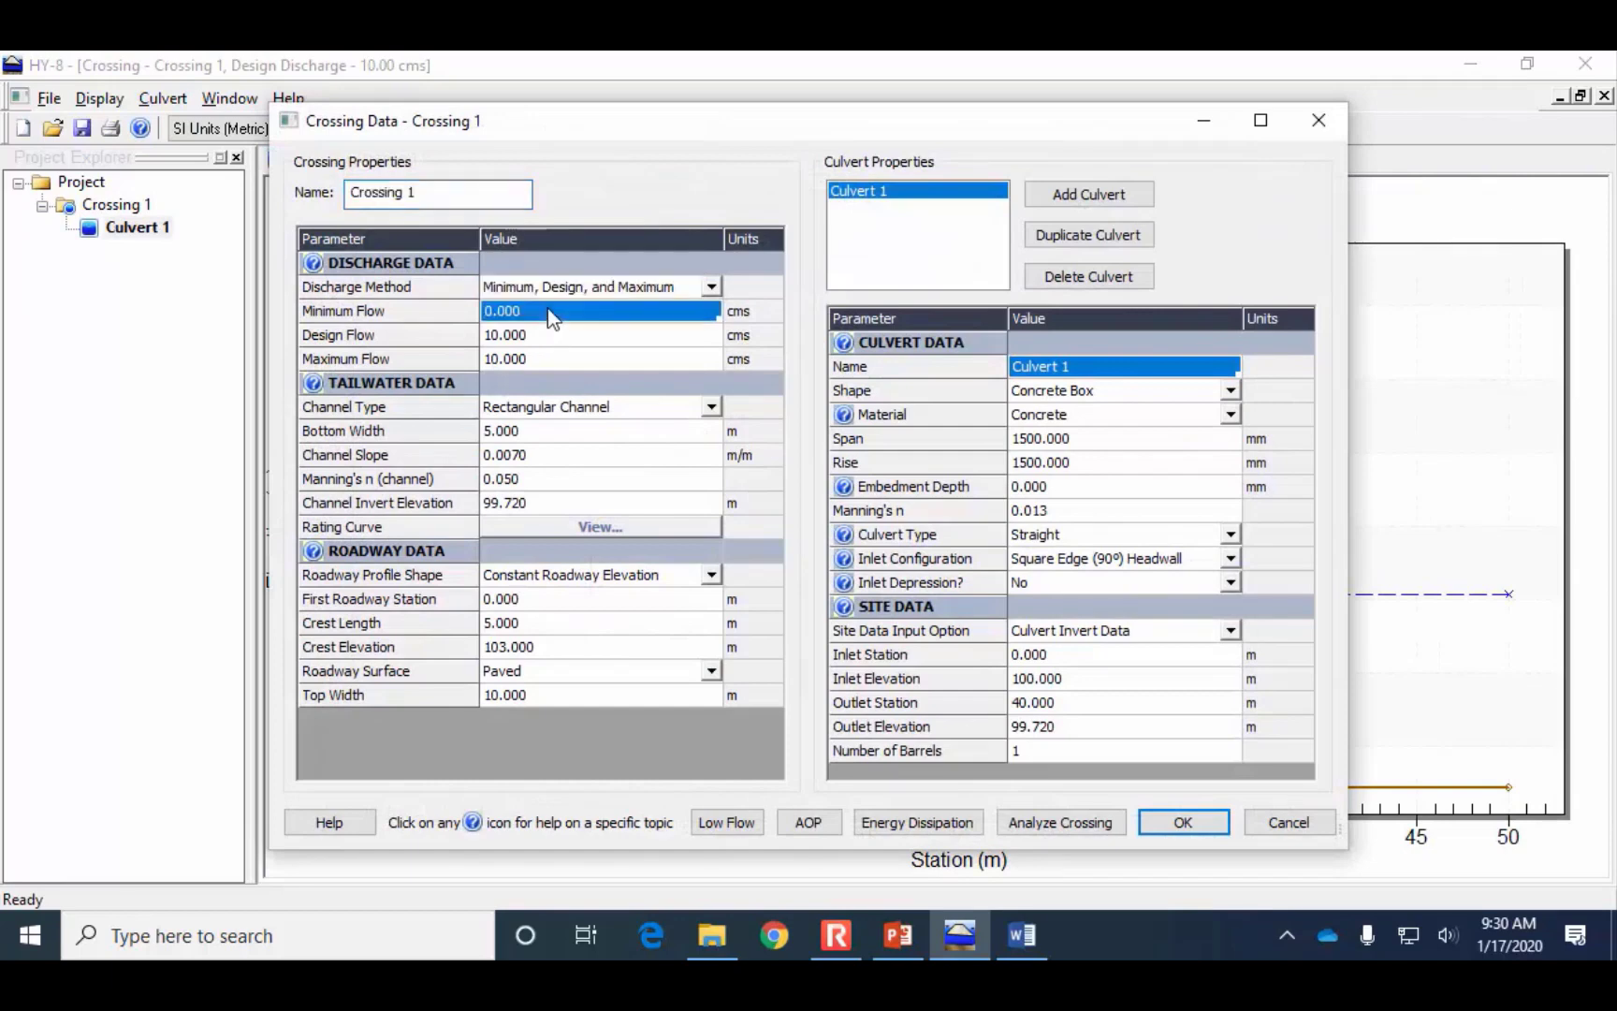
pyautogui.write('5')
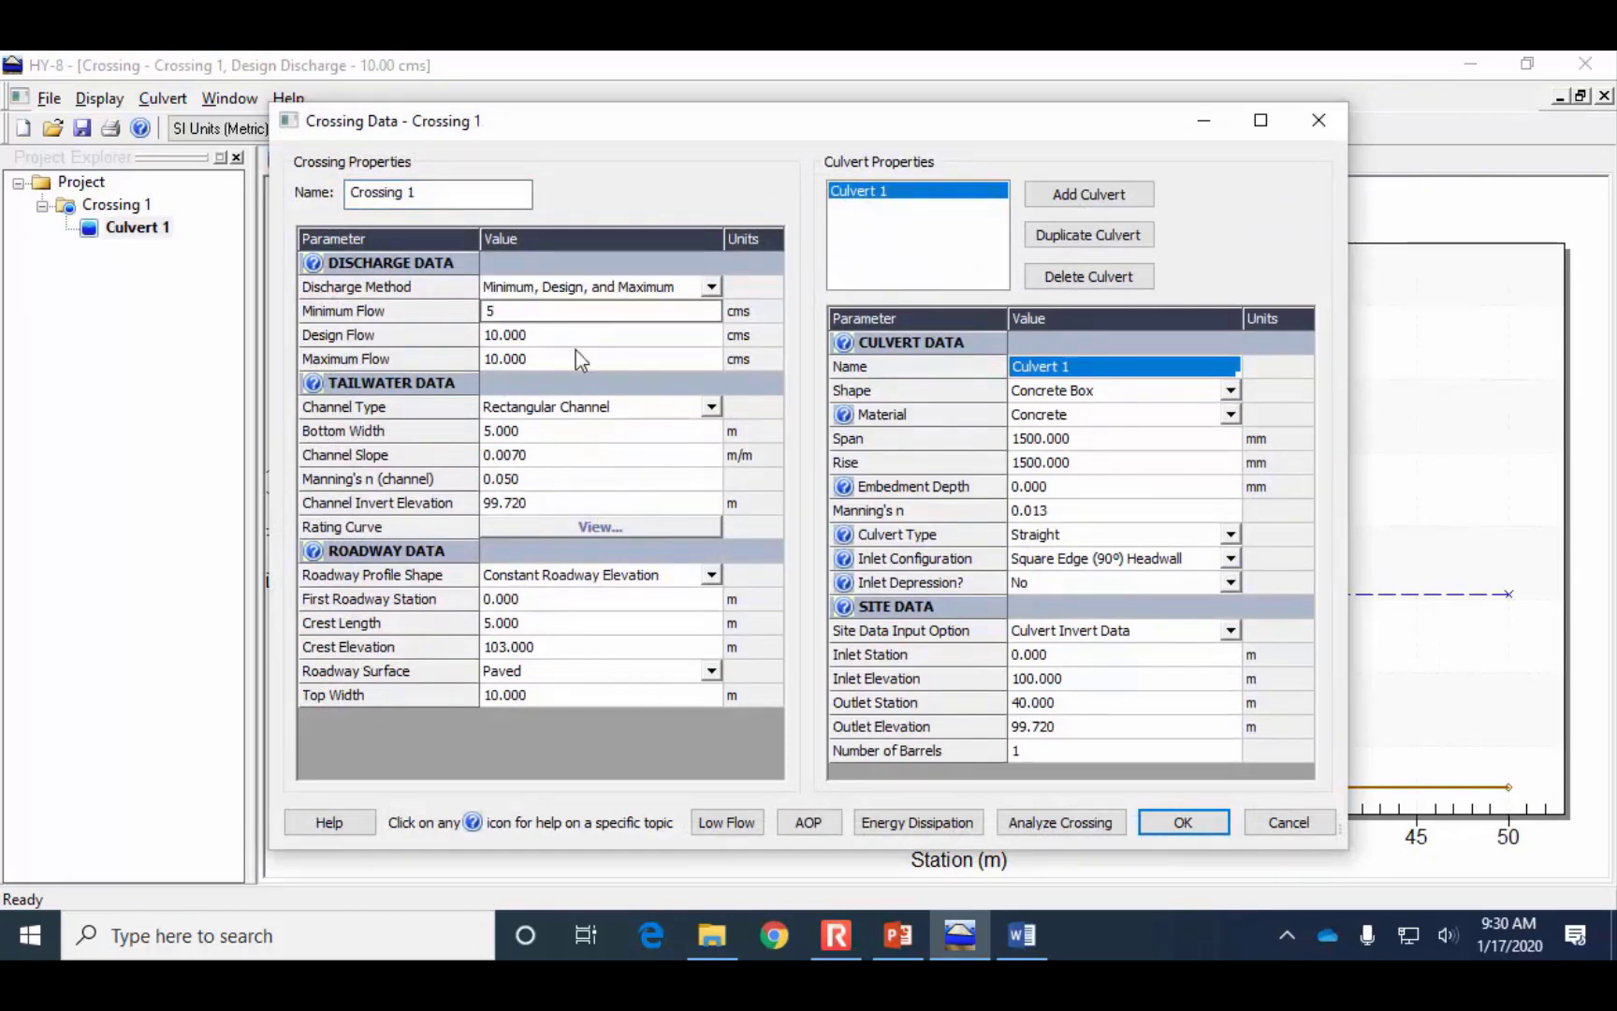
pyautogui.press('Return')
pyautogui.click(572, 332)
pyautogui.write('6')
pyautogui.click(573, 357)
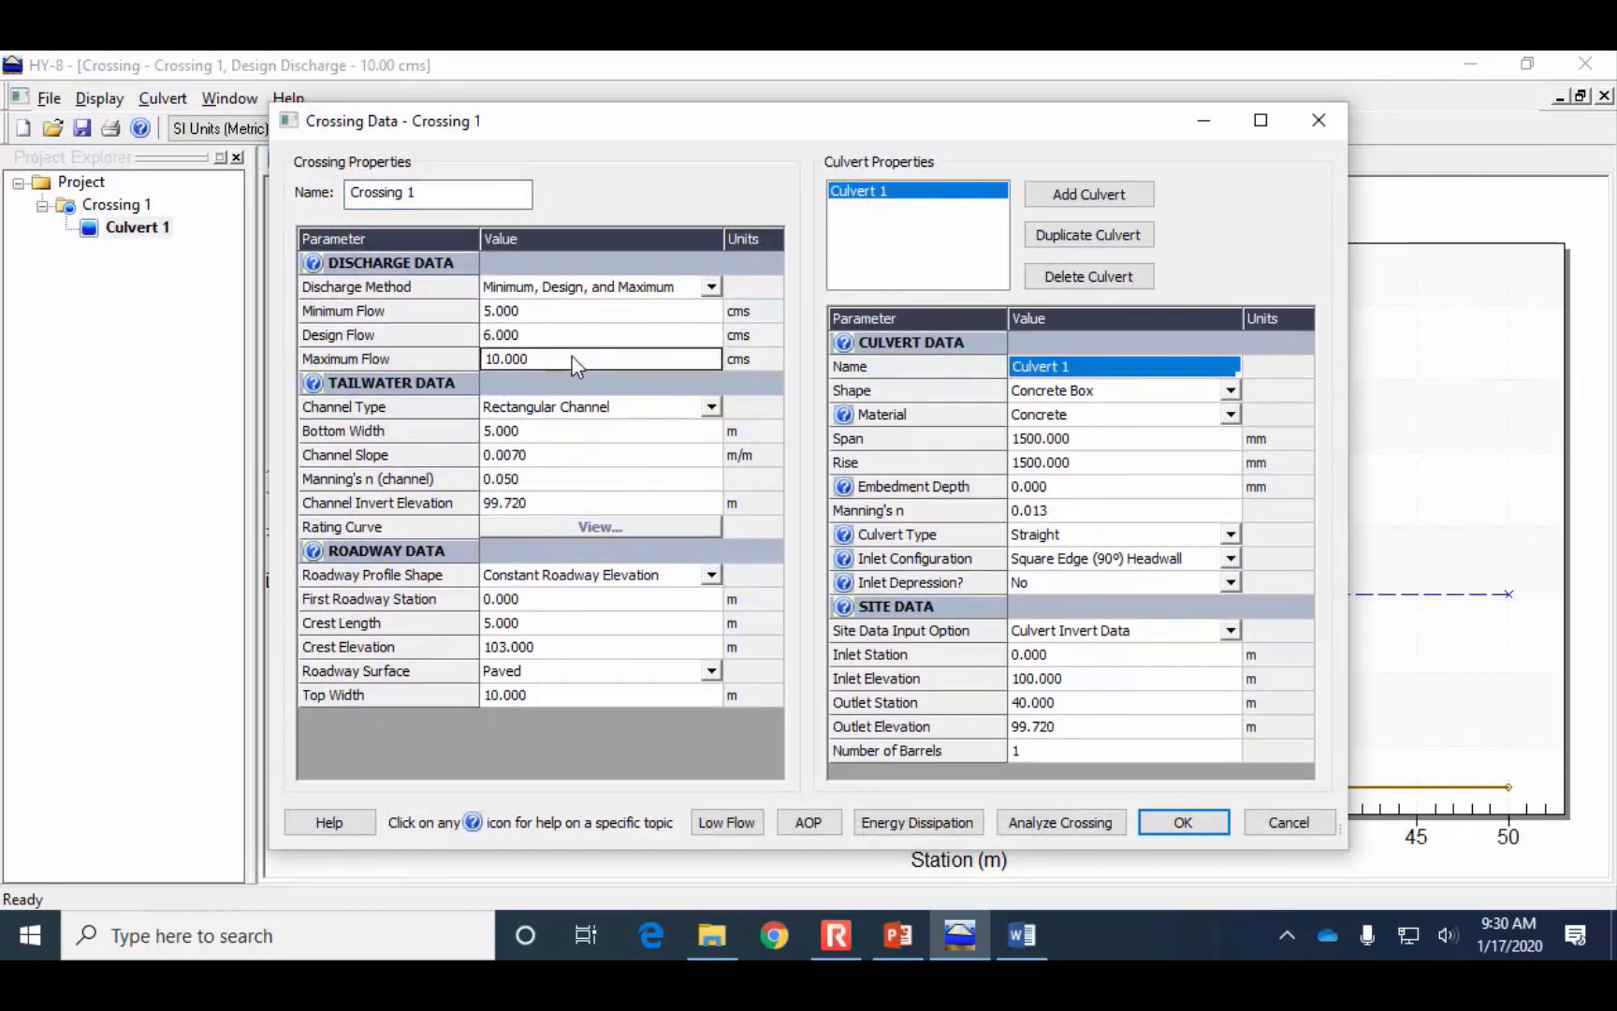
pyautogui.write('6')
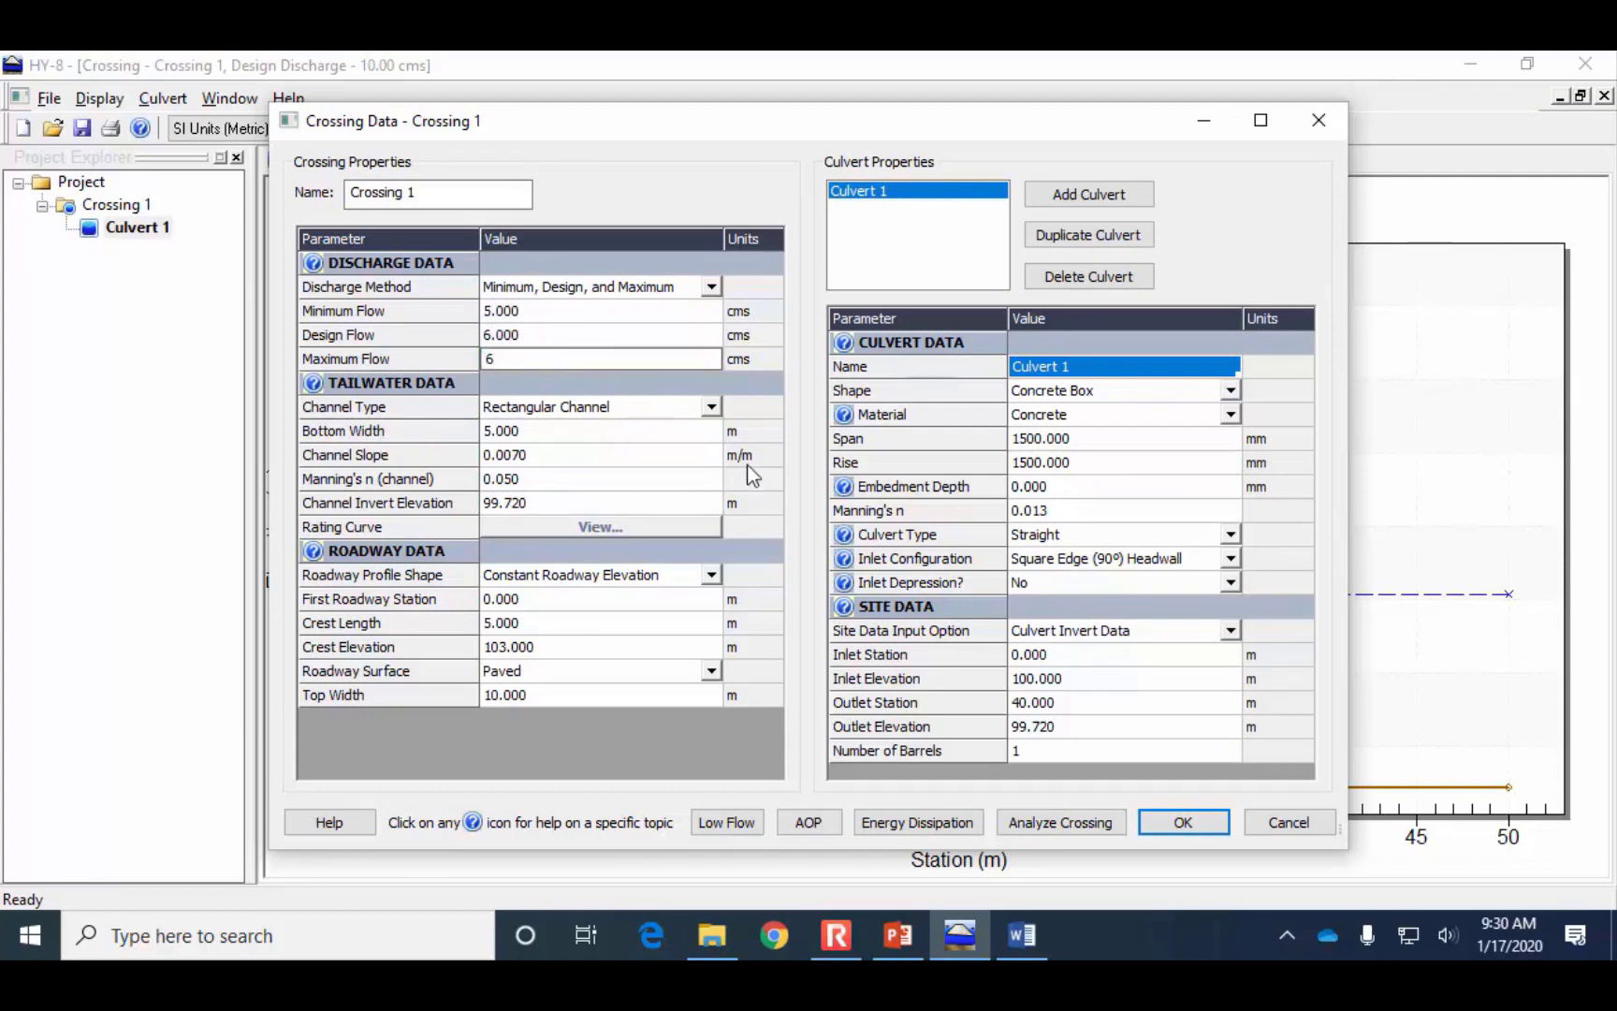
# Reanalyse the crossing, check the narrowed flow summary against the question on the PowerPoint slide, and close the summary
pyautogui.click(1061, 827)
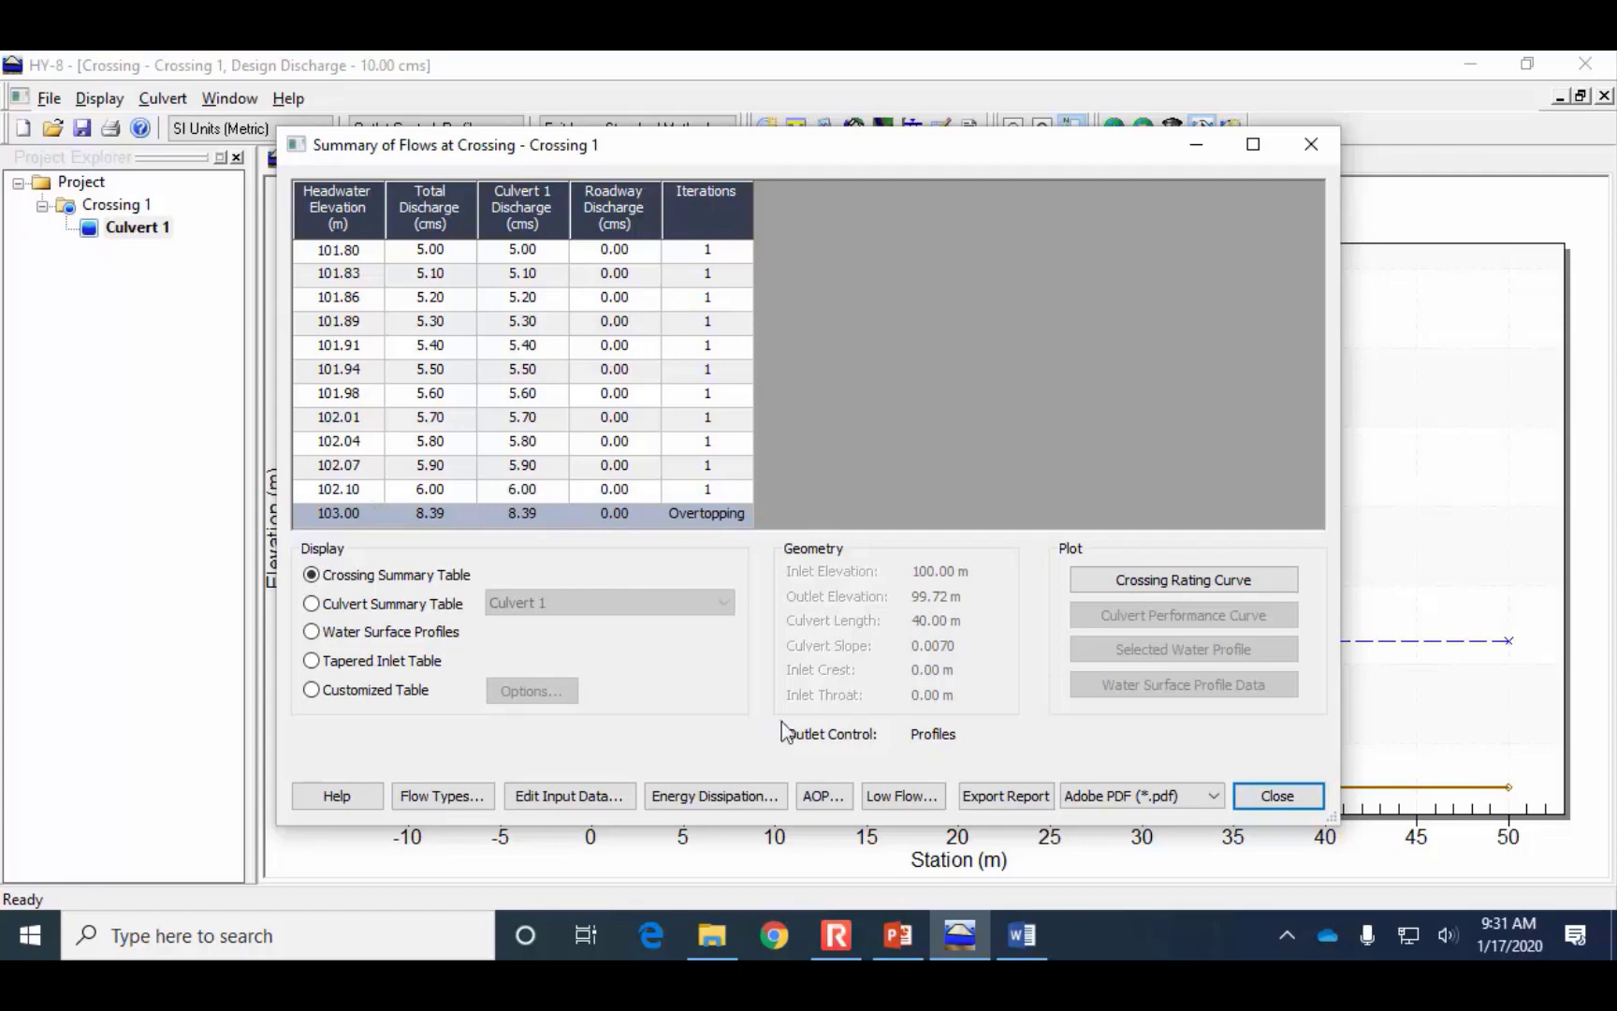
pyautogui.click(897, 934)
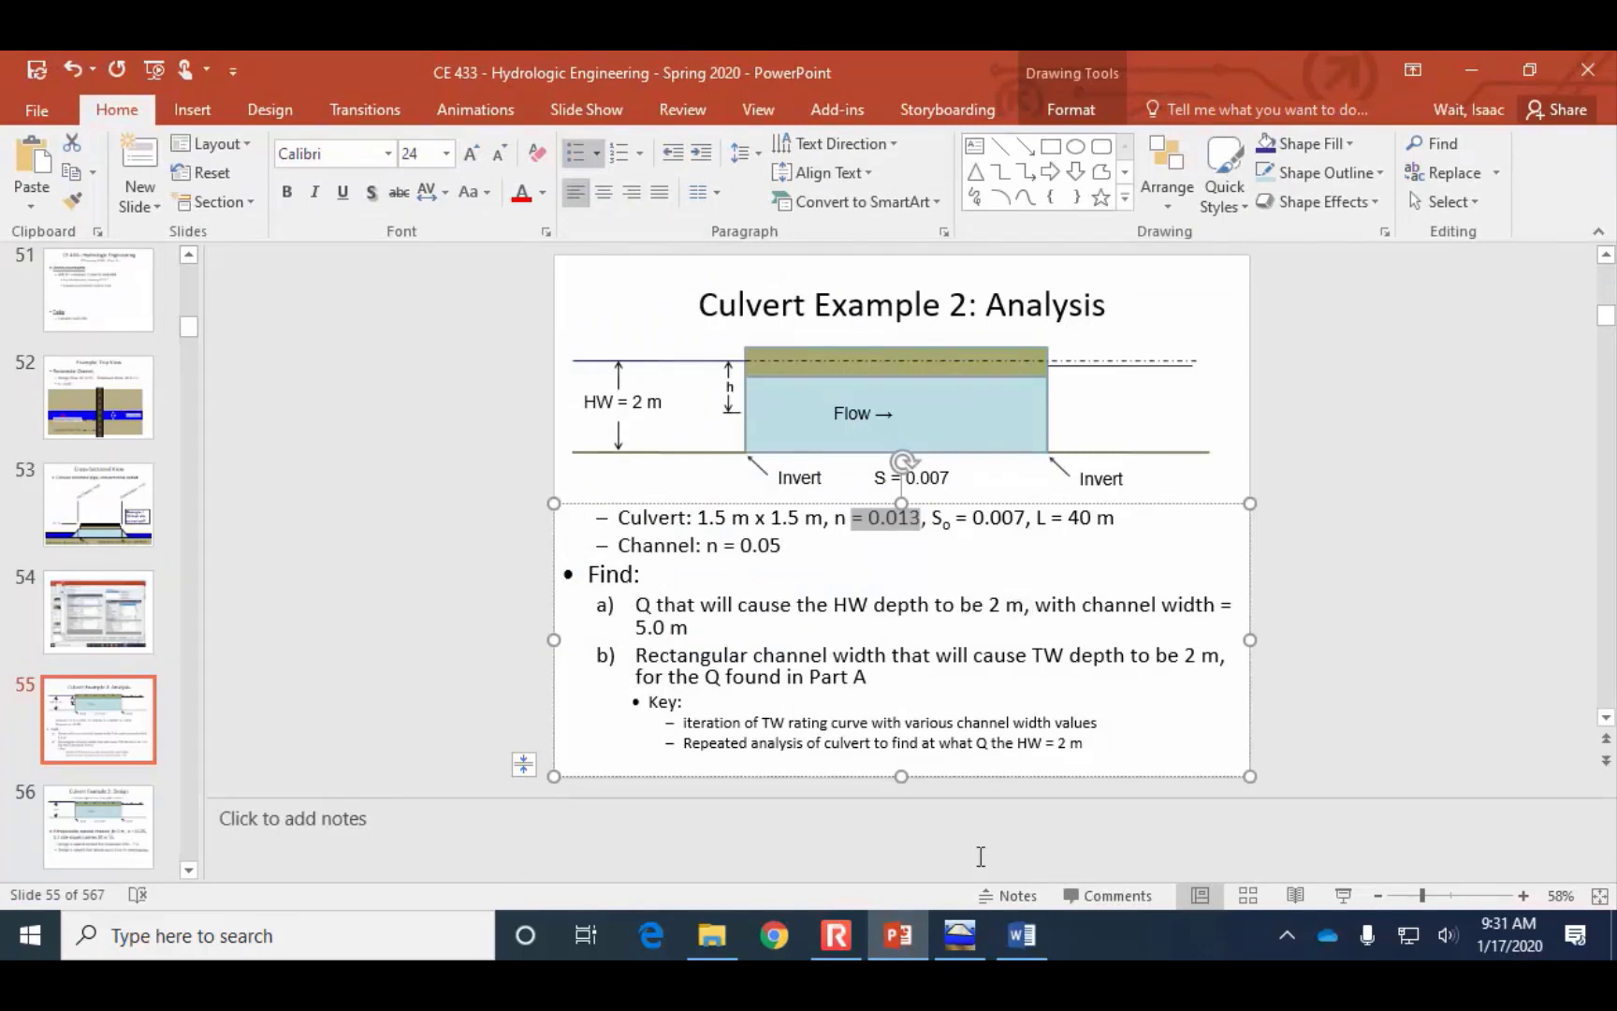
pyautogui.click(964, 955)
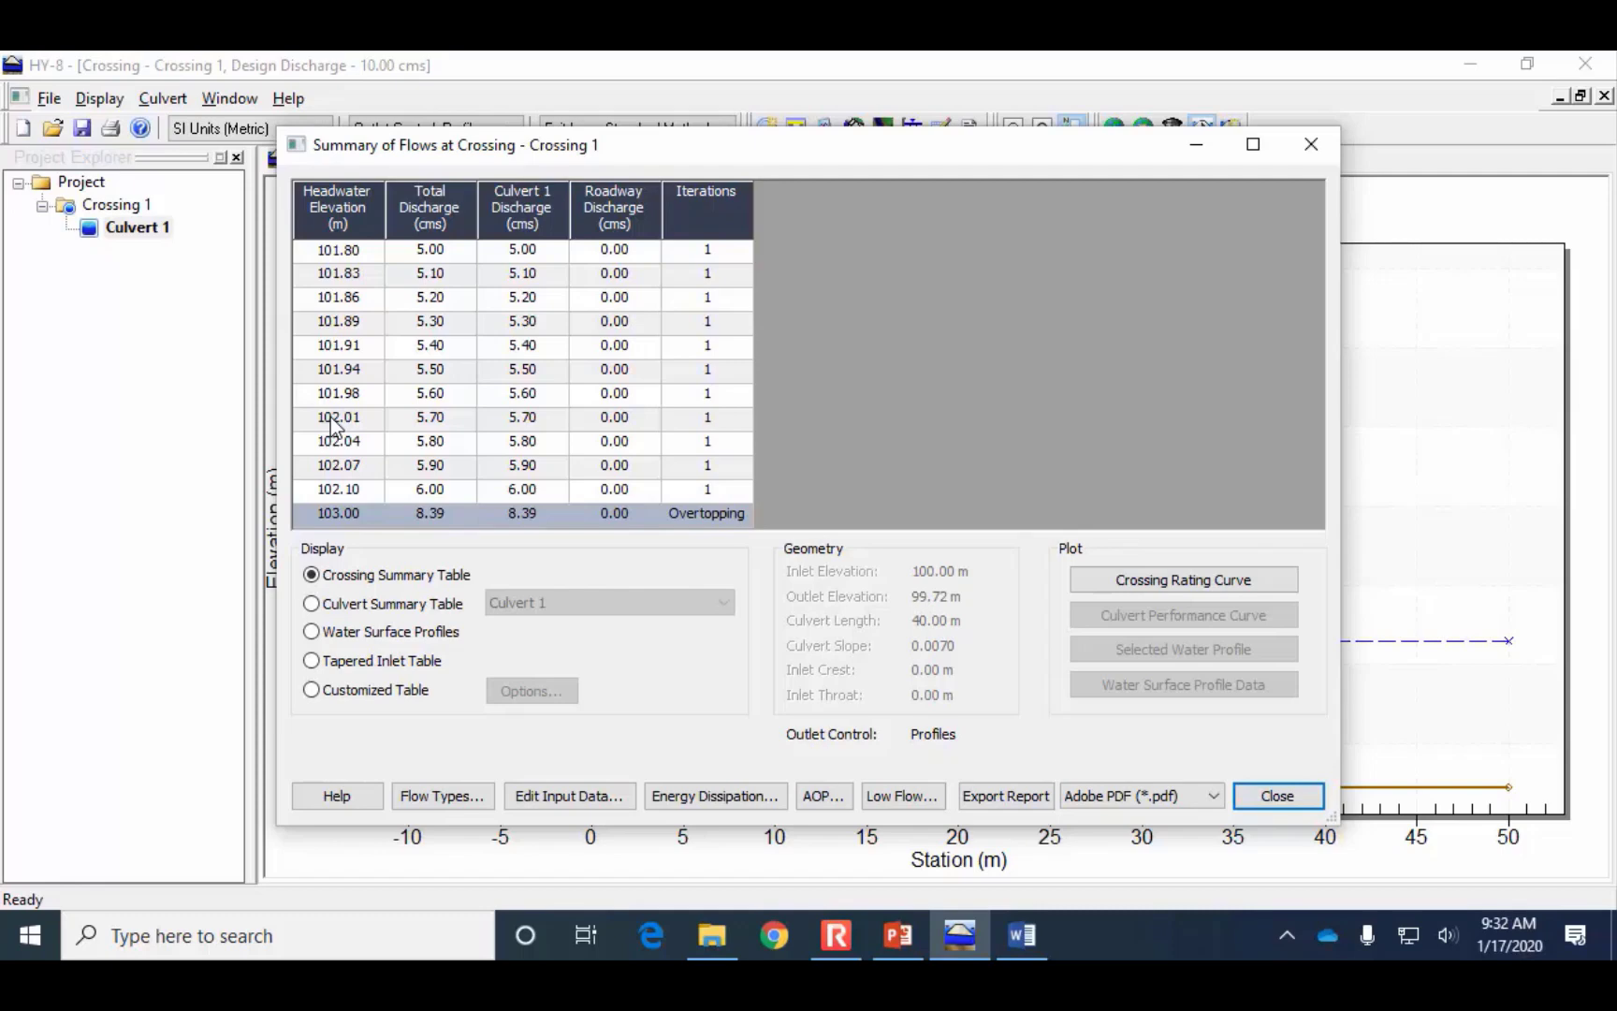
pyautogui.click(1259, 798)
# Set the minimum flow to 0 cms and the design and maximum flows to 10 cms, and analyse the crossing over that wider range
pyautogui.doubleClick(161, 229)
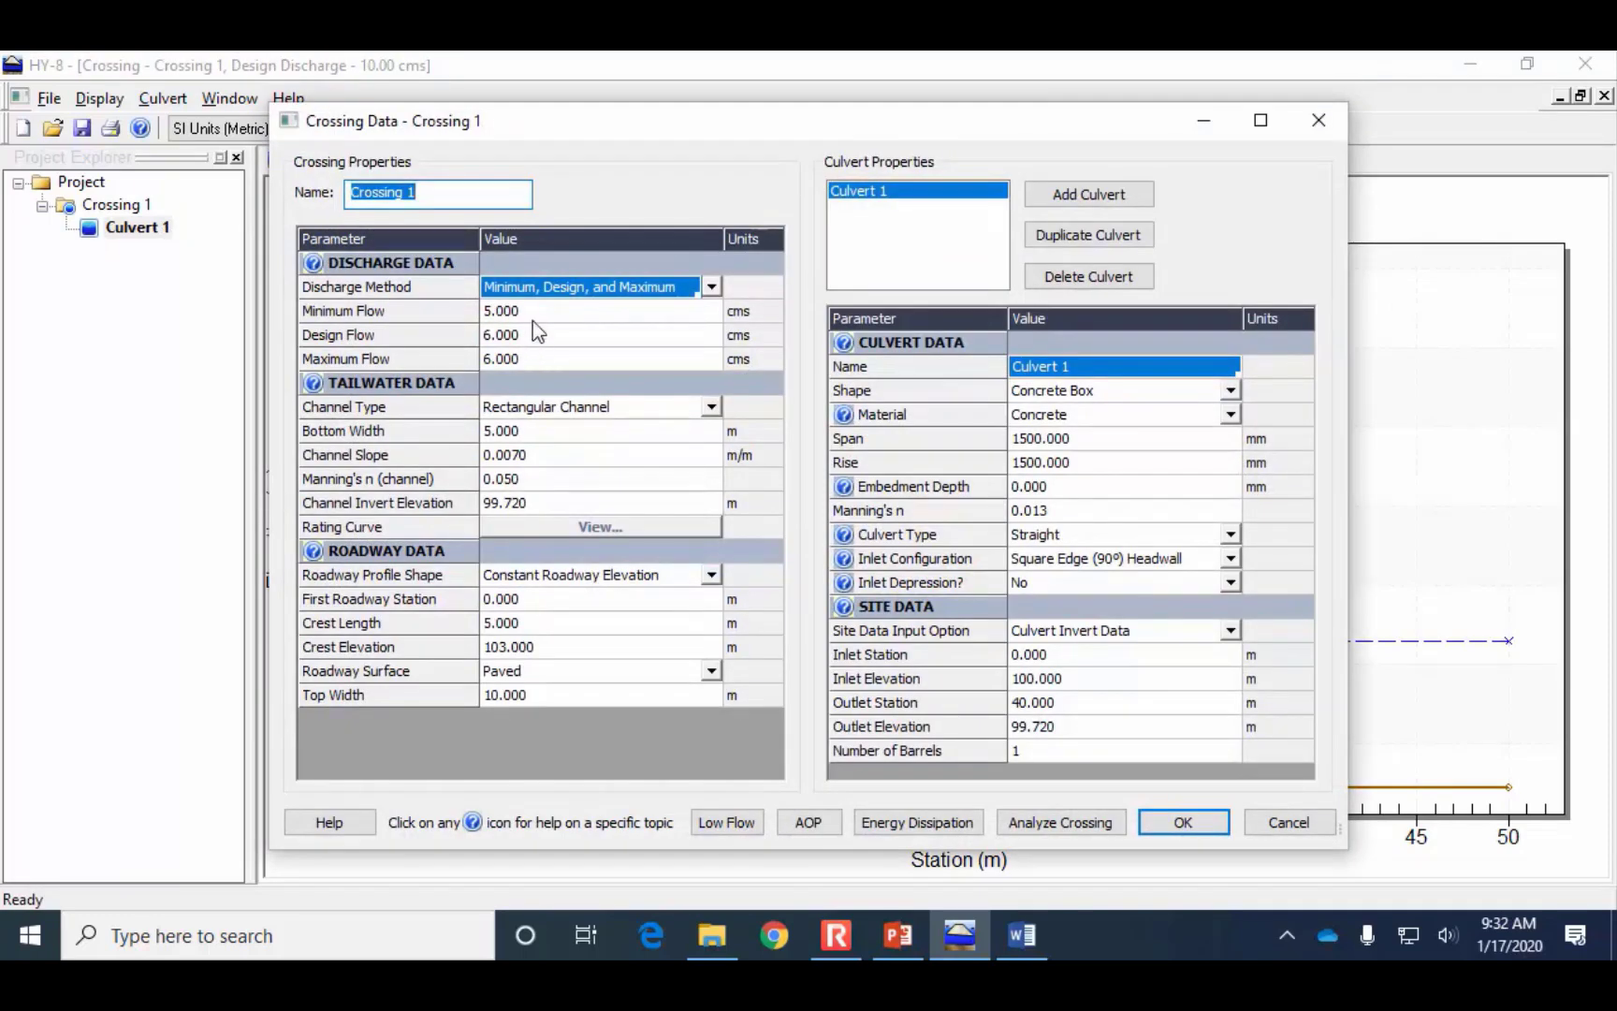
pyautogui.click(535, 311)
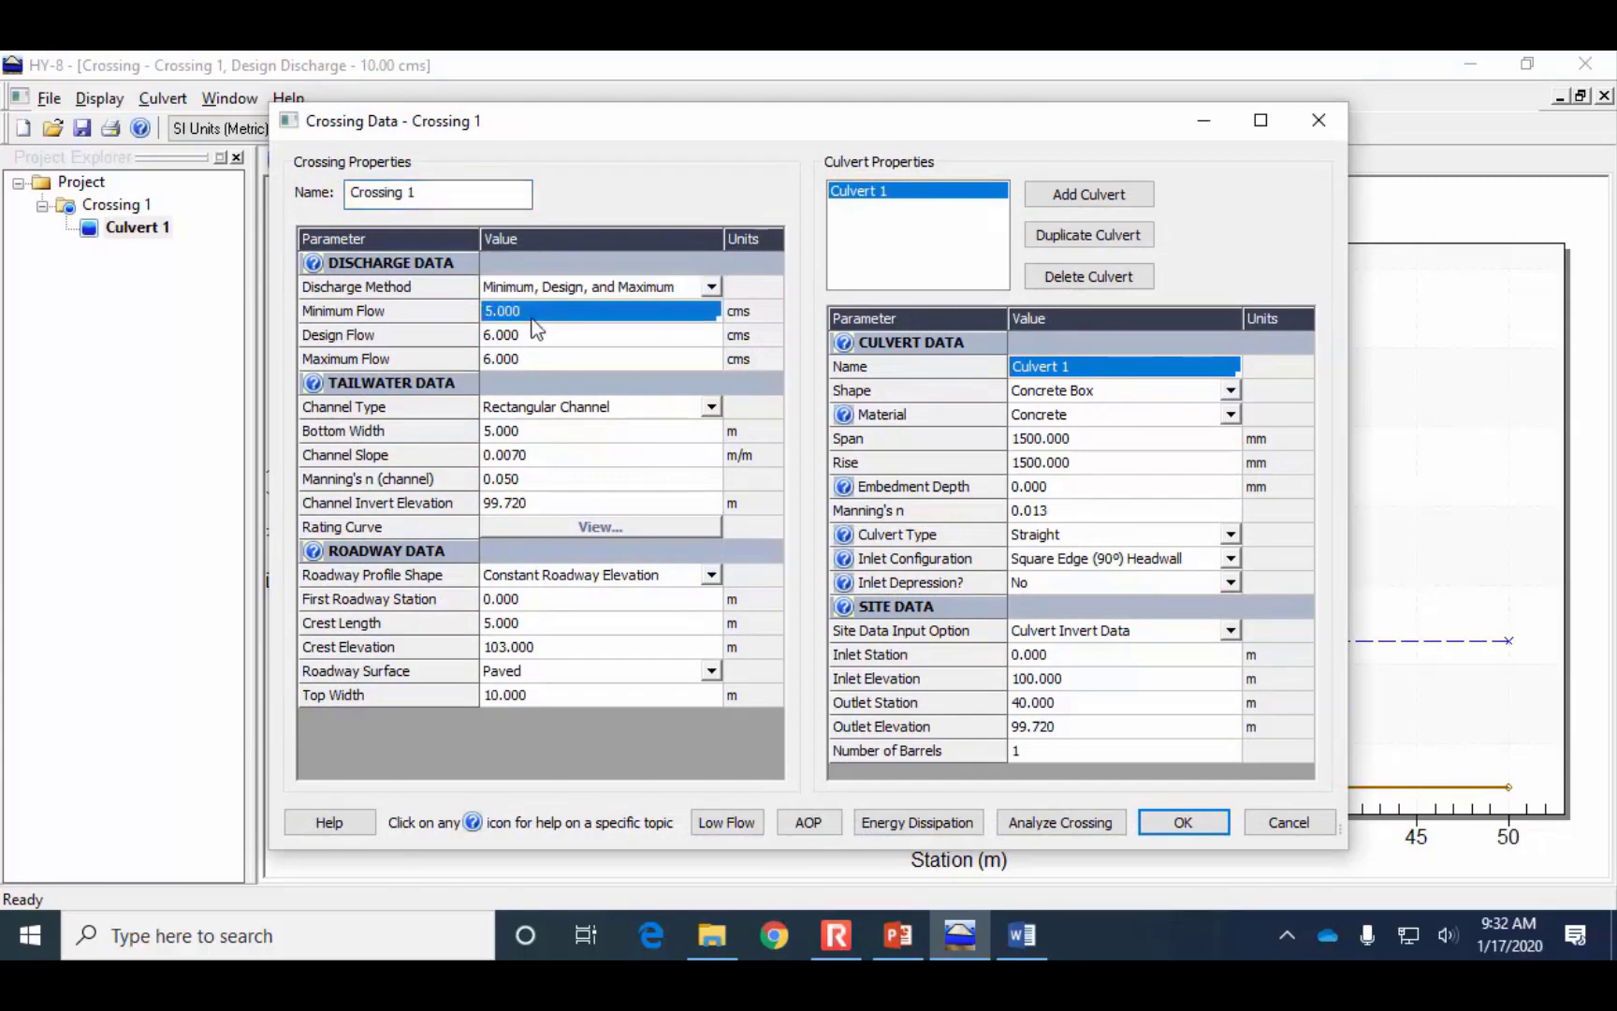
pyautogui.write('0')
pyautogui.click(533, 343)
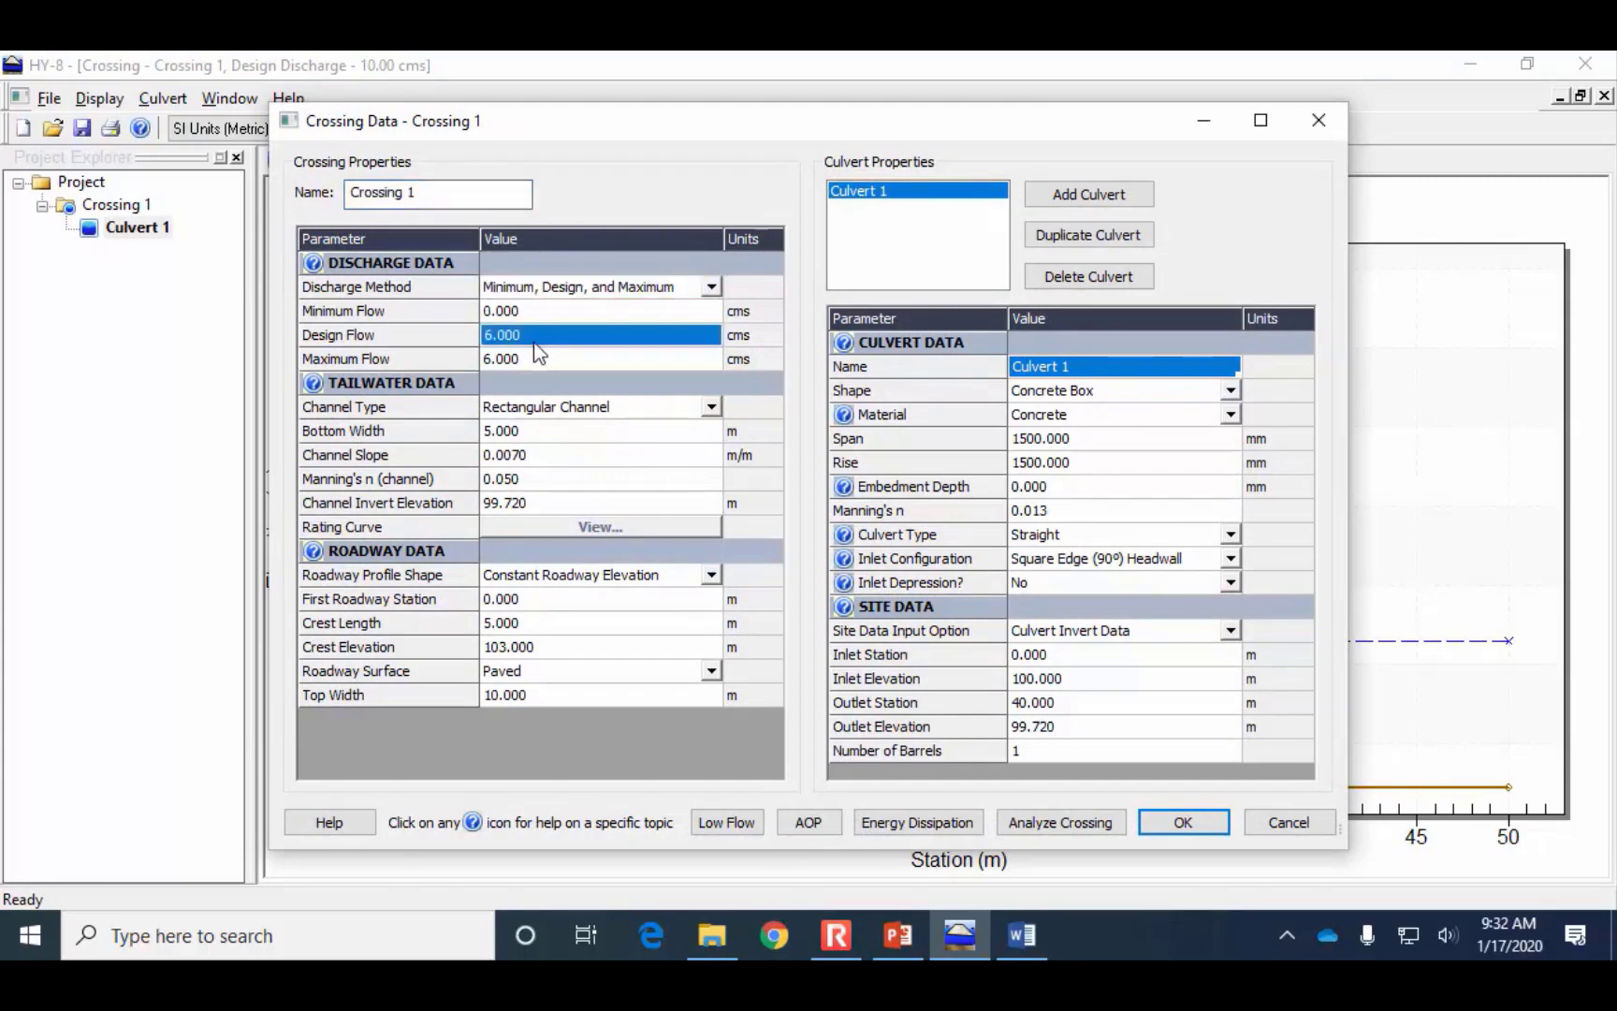
pyautogui.write('10')
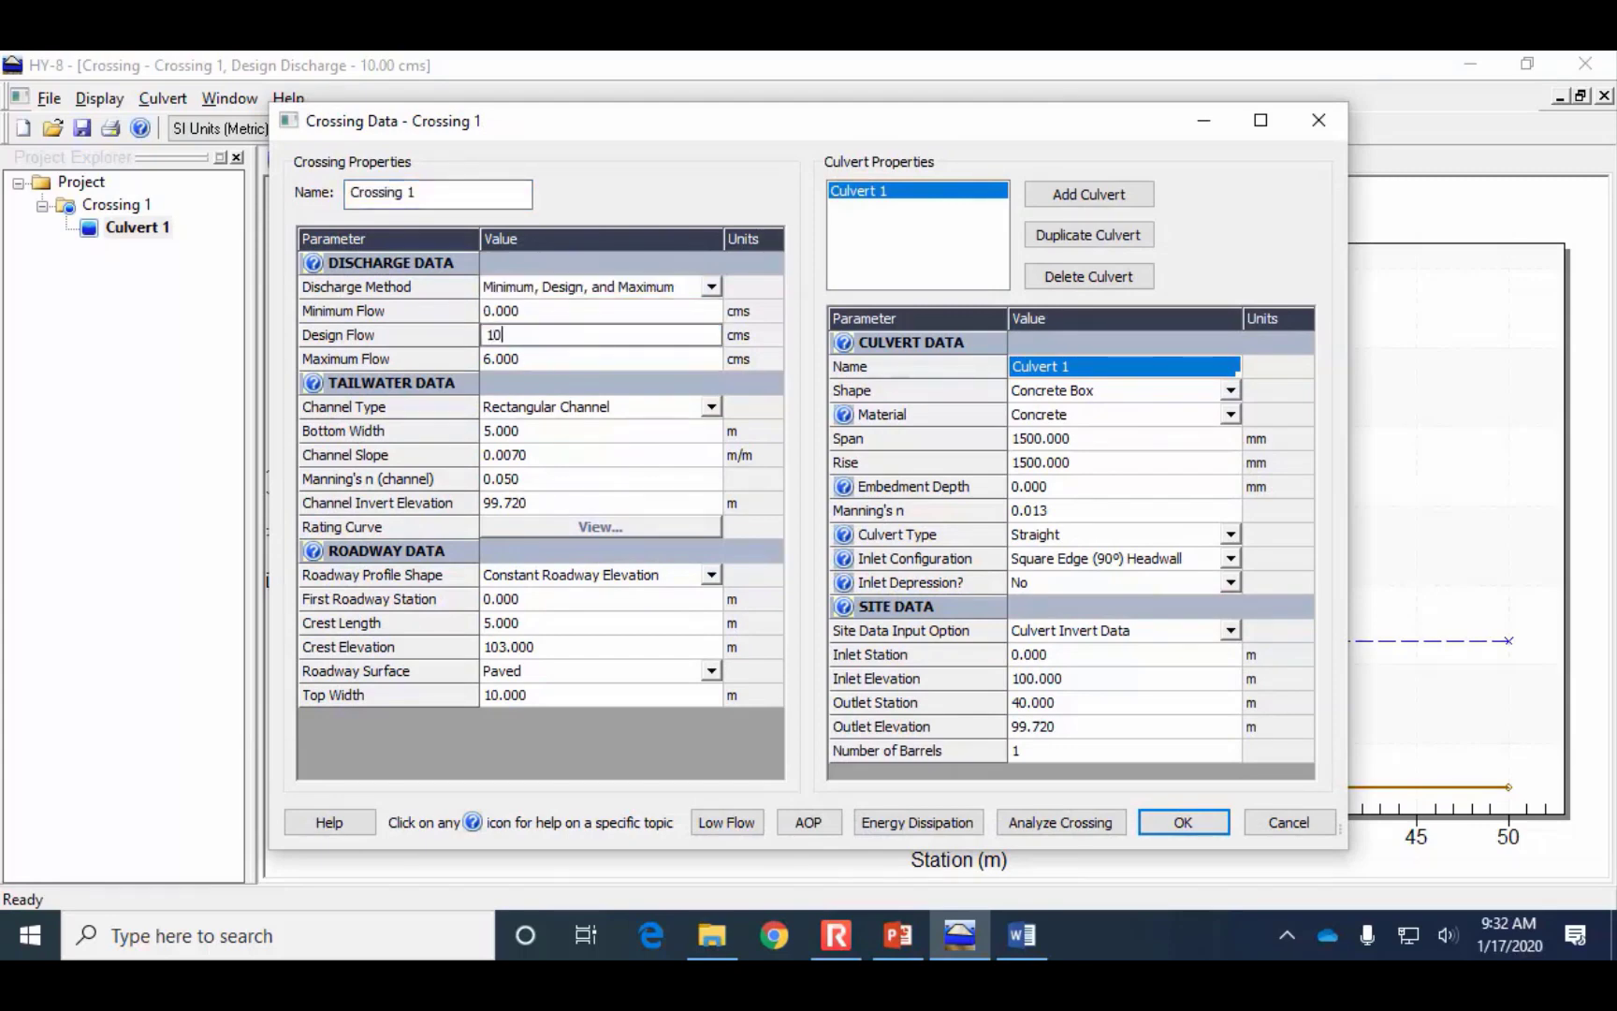
pyautogui.click(545, 358)
pyautogui.write('10')
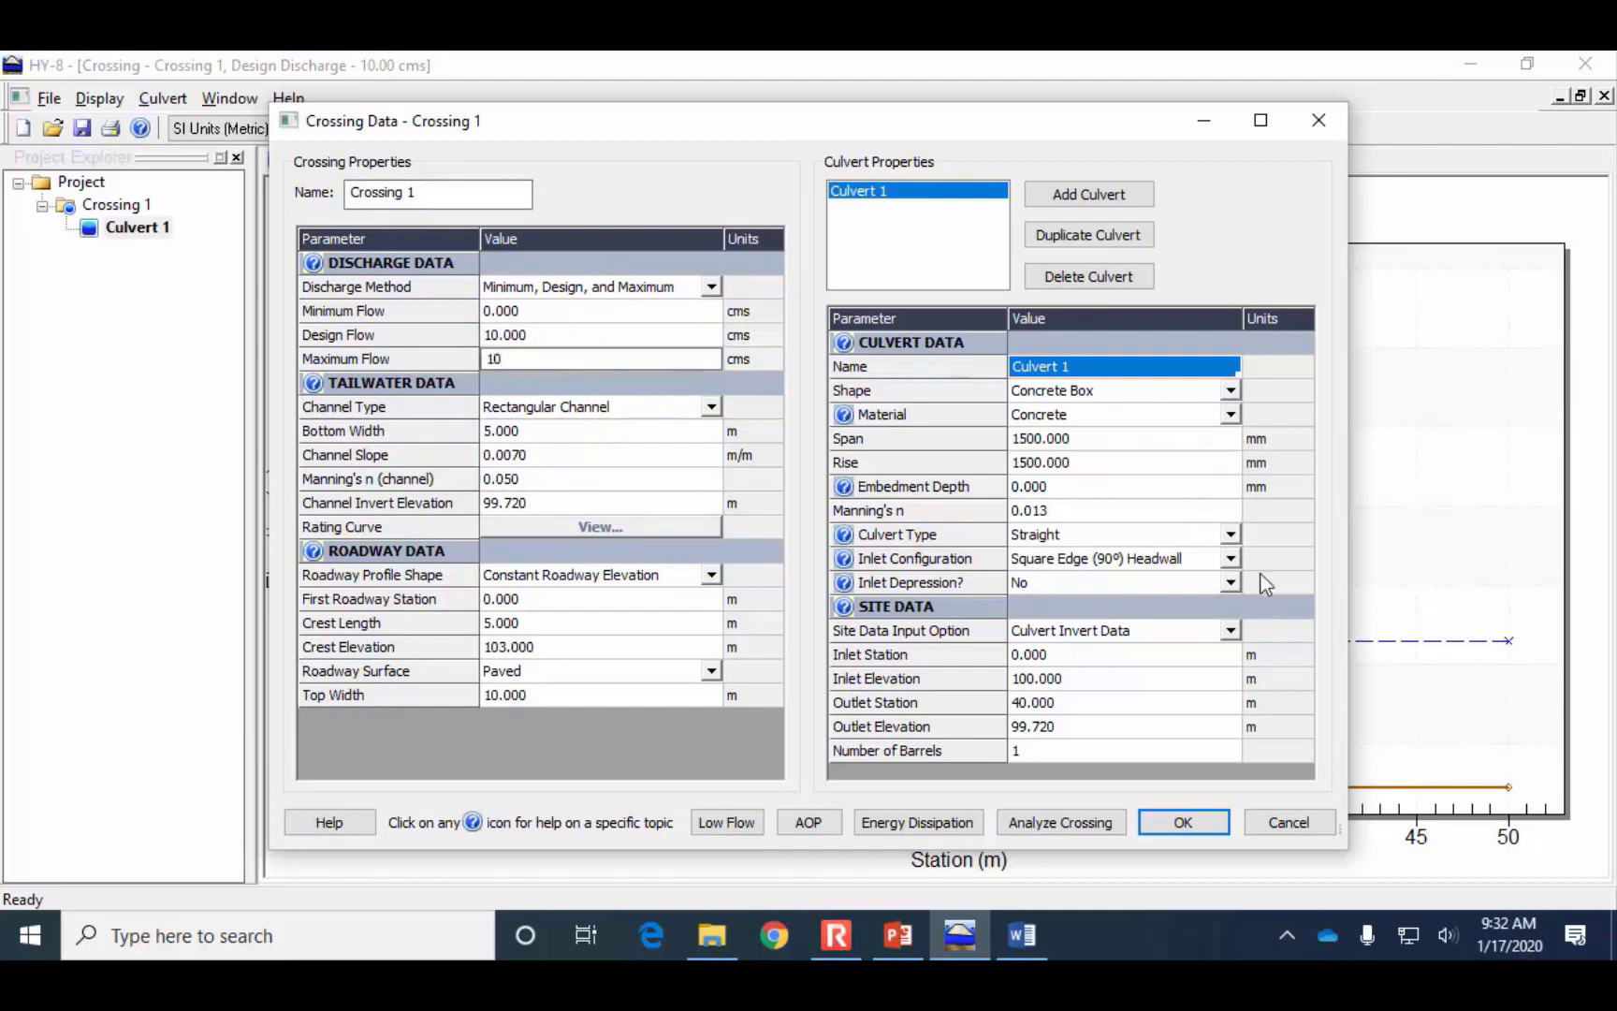
pyautogui.click(1060, 822)
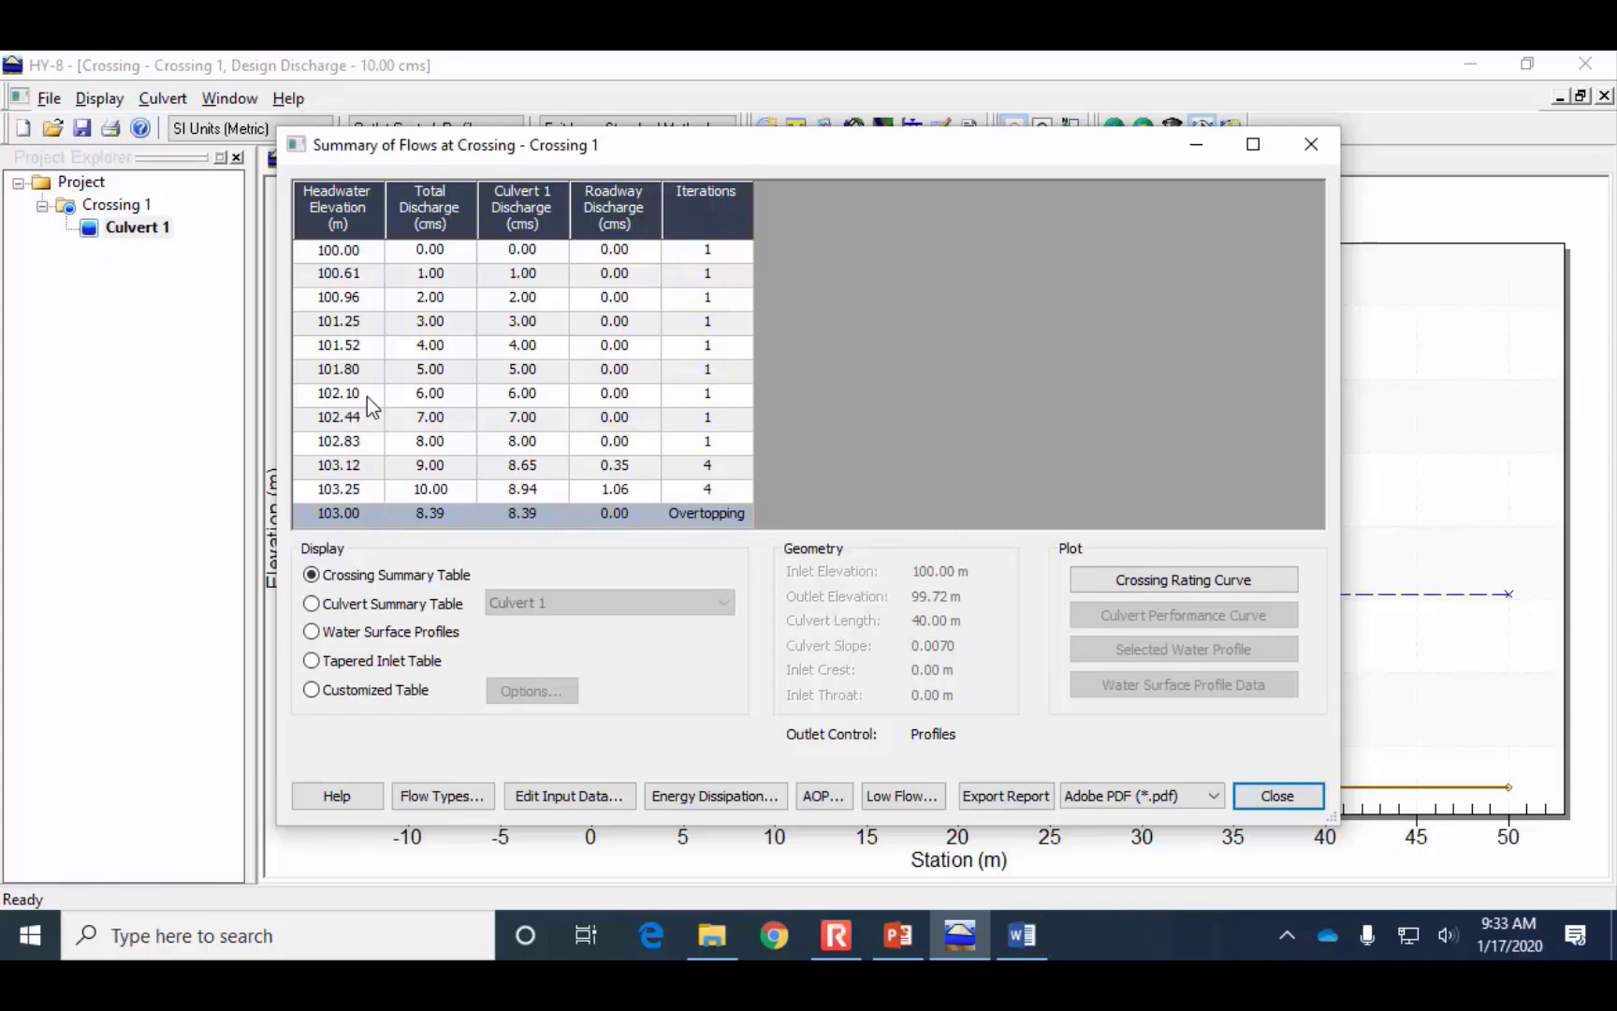
pyautogui.click(1273, 800)
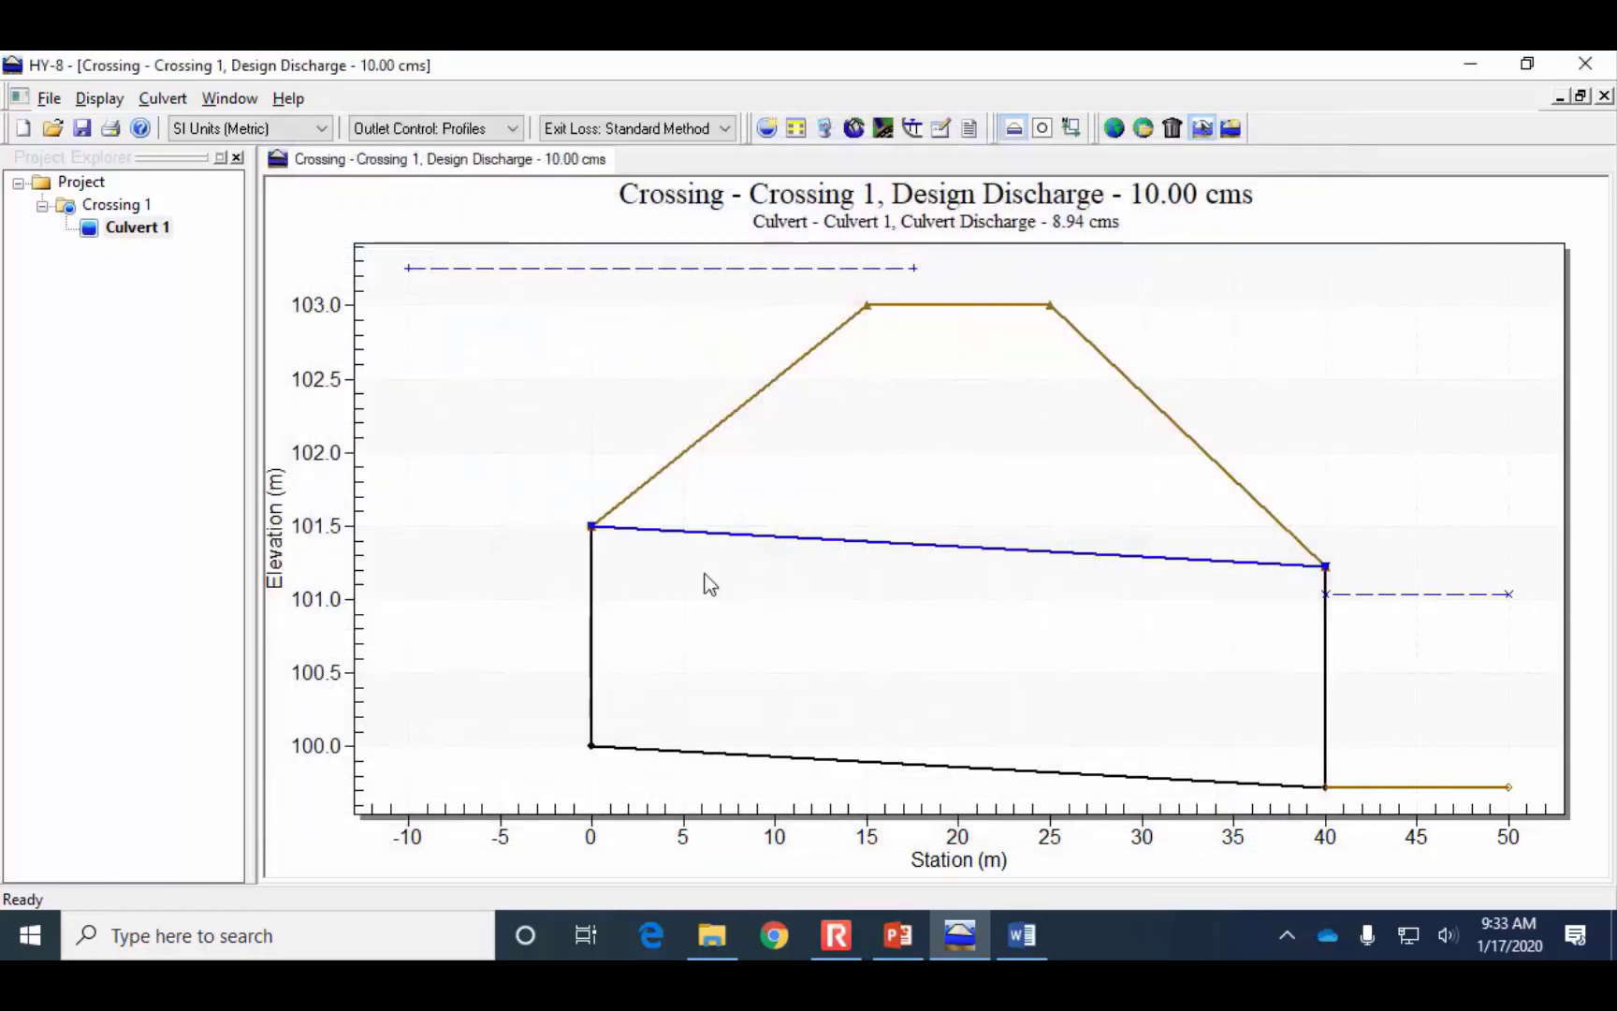
# Narrow the discharge range to a 5 cms minimum with 6 cms design and maximum flows, and review the reanalysed crossing summary
pyautogui.doubleClick(150, 232)
pyautogui.click(548, 312)
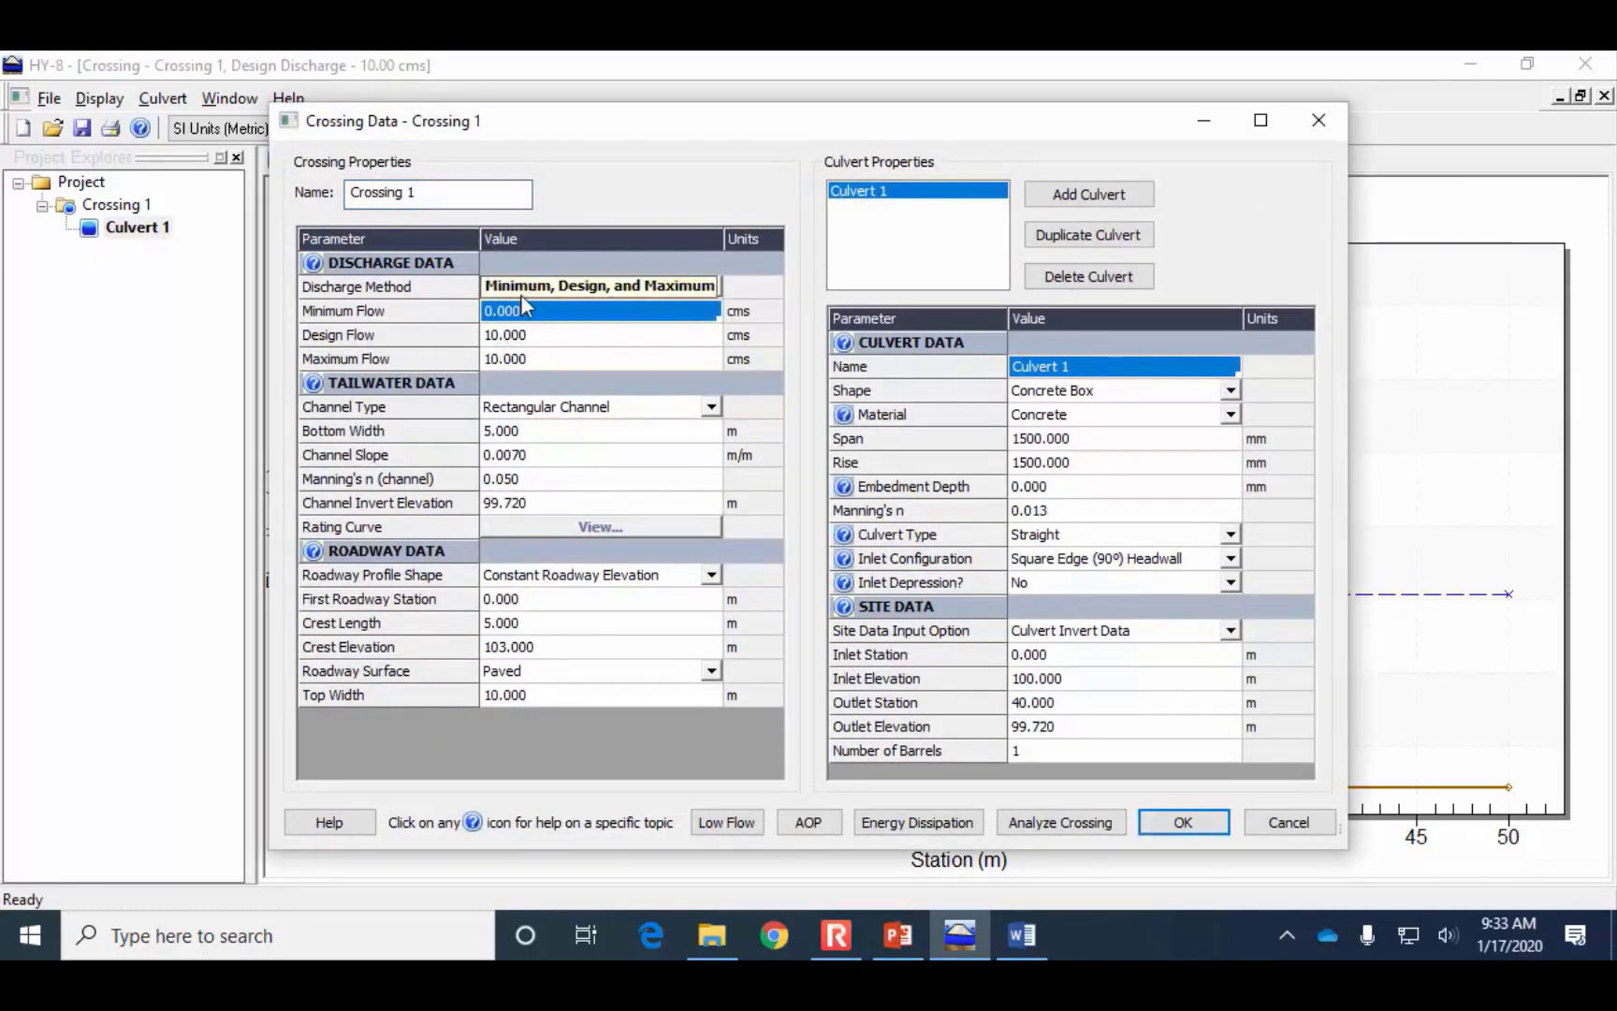
pyautogui.click(520, 312)
pyautogui.write('5')
pyautogui.click(537, 337)
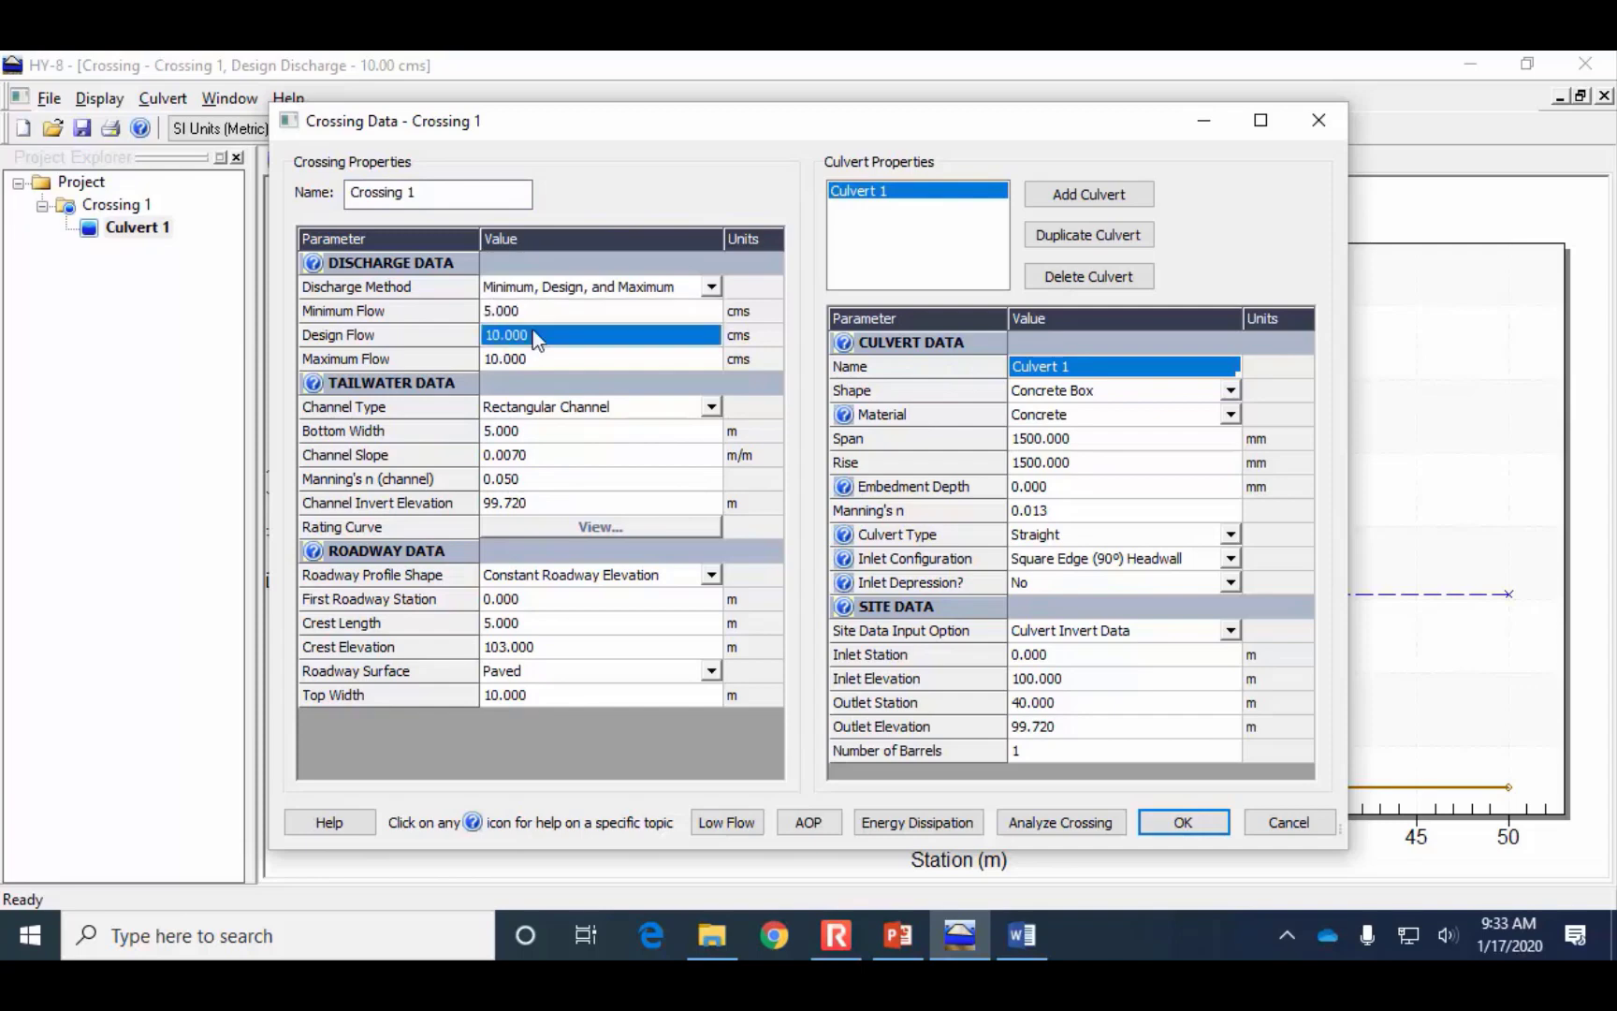
pyautogui.write('6')
pyautogui.click(538, 367)
pyautogui.write('6')
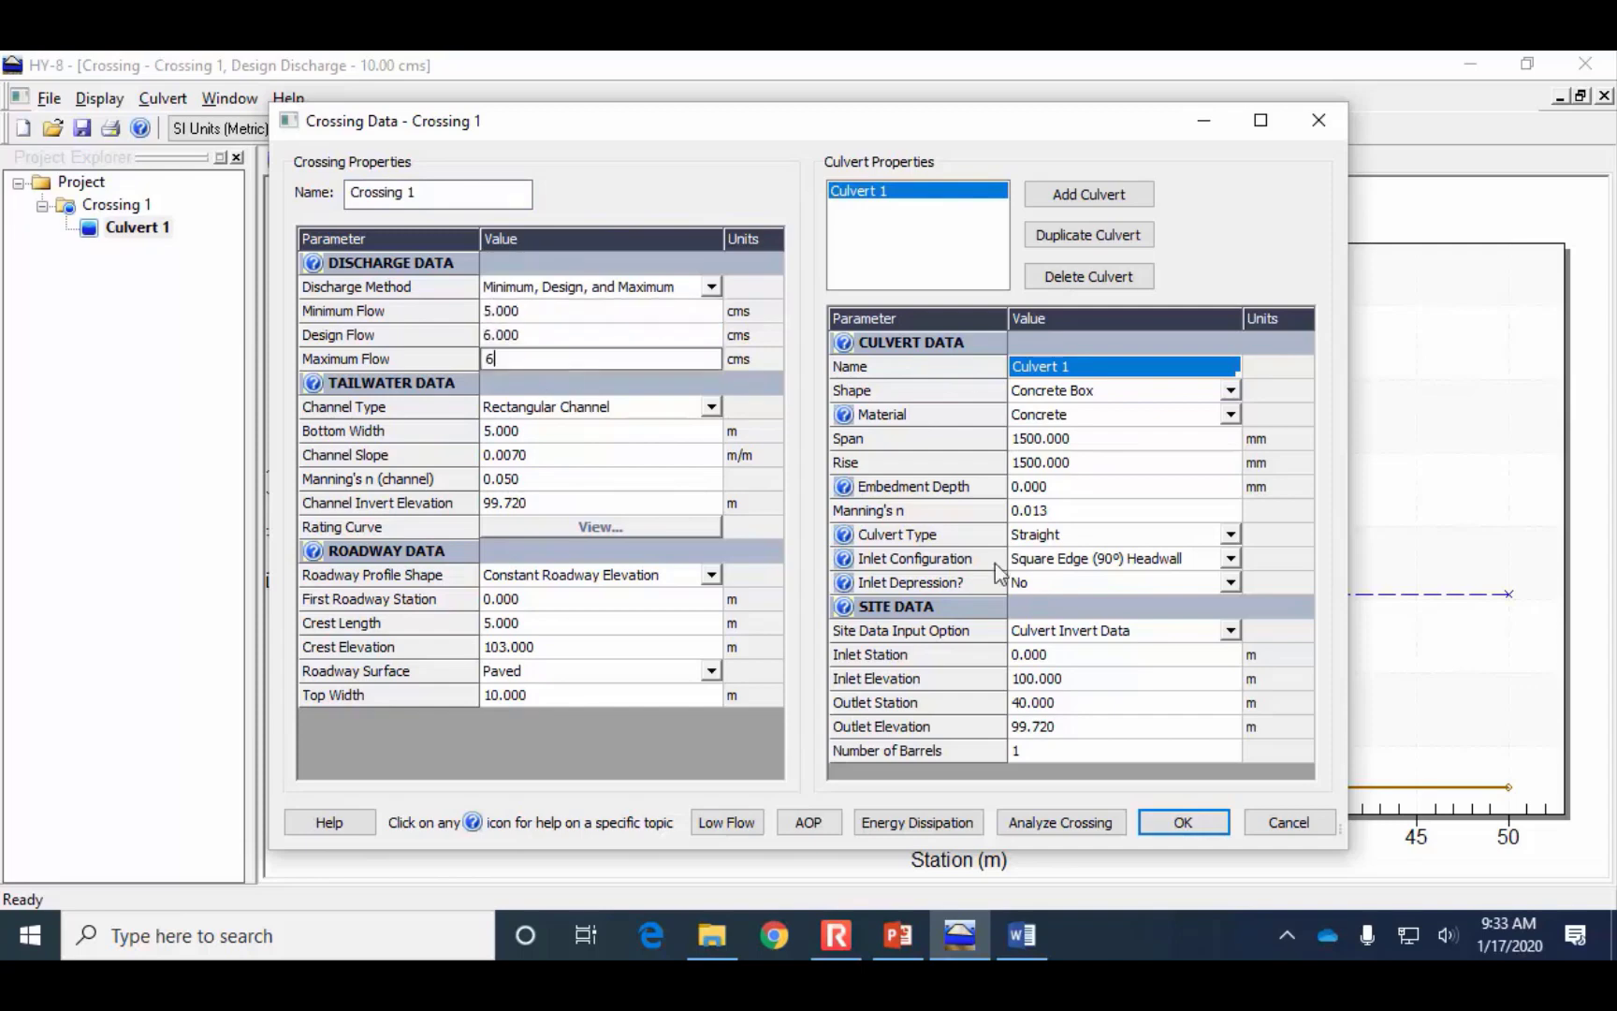
pyautogui.click(1056, 822)
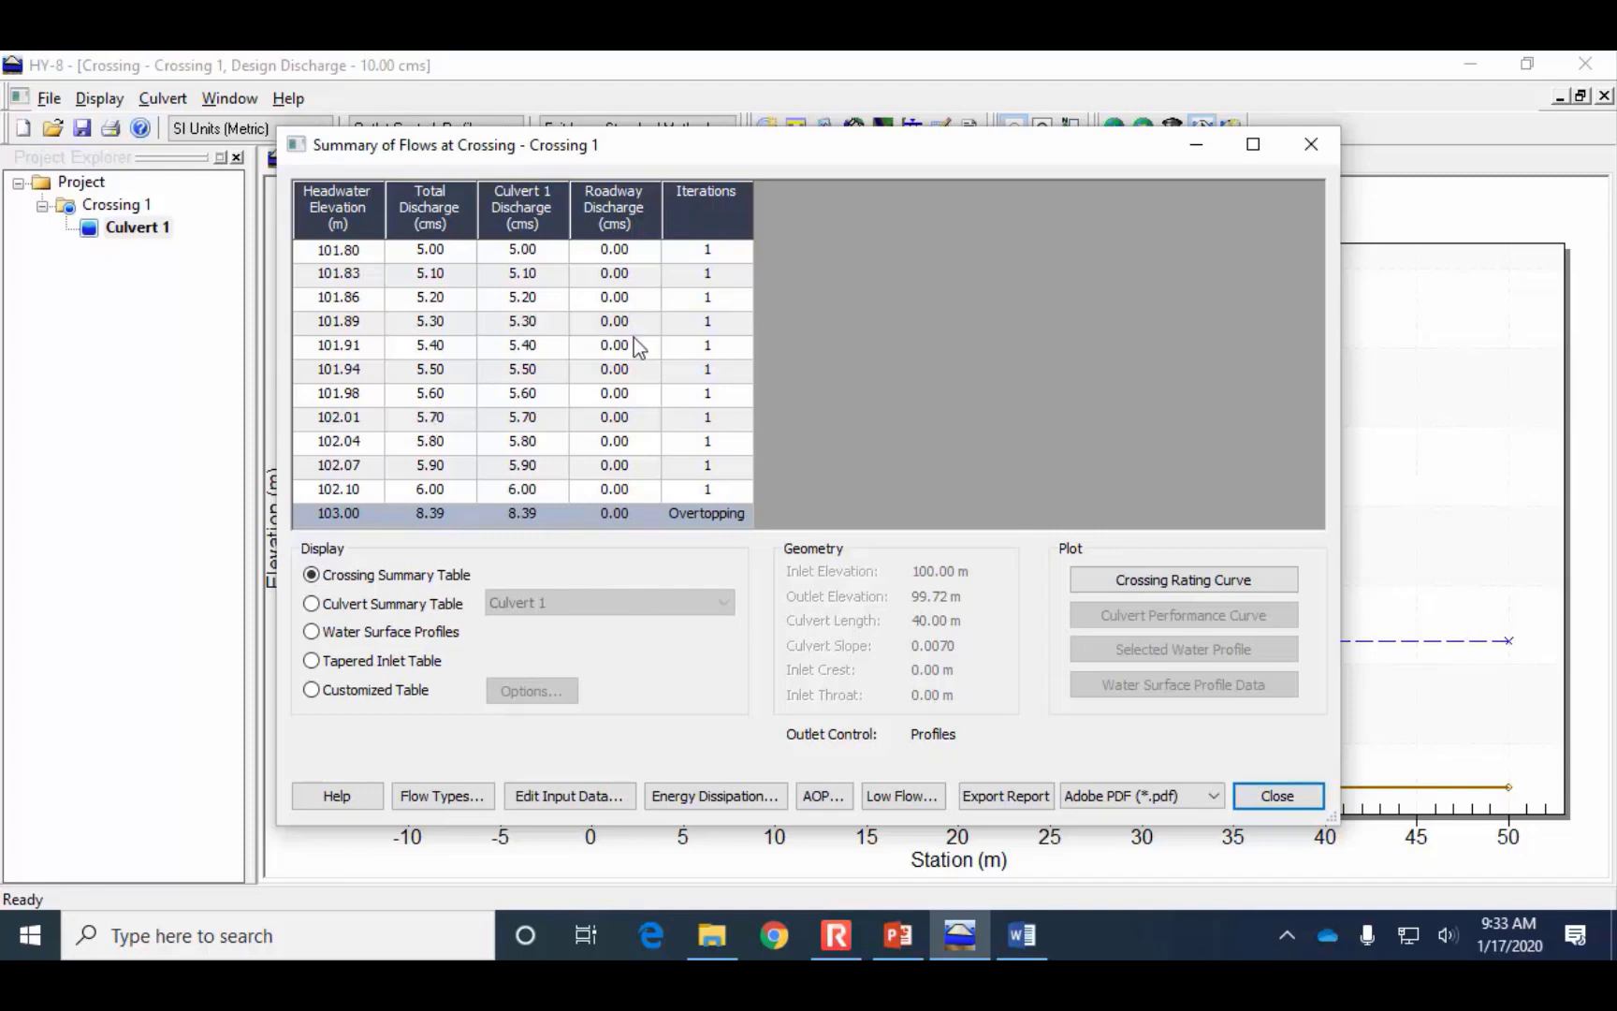
pyautogui.click(1292, 796)
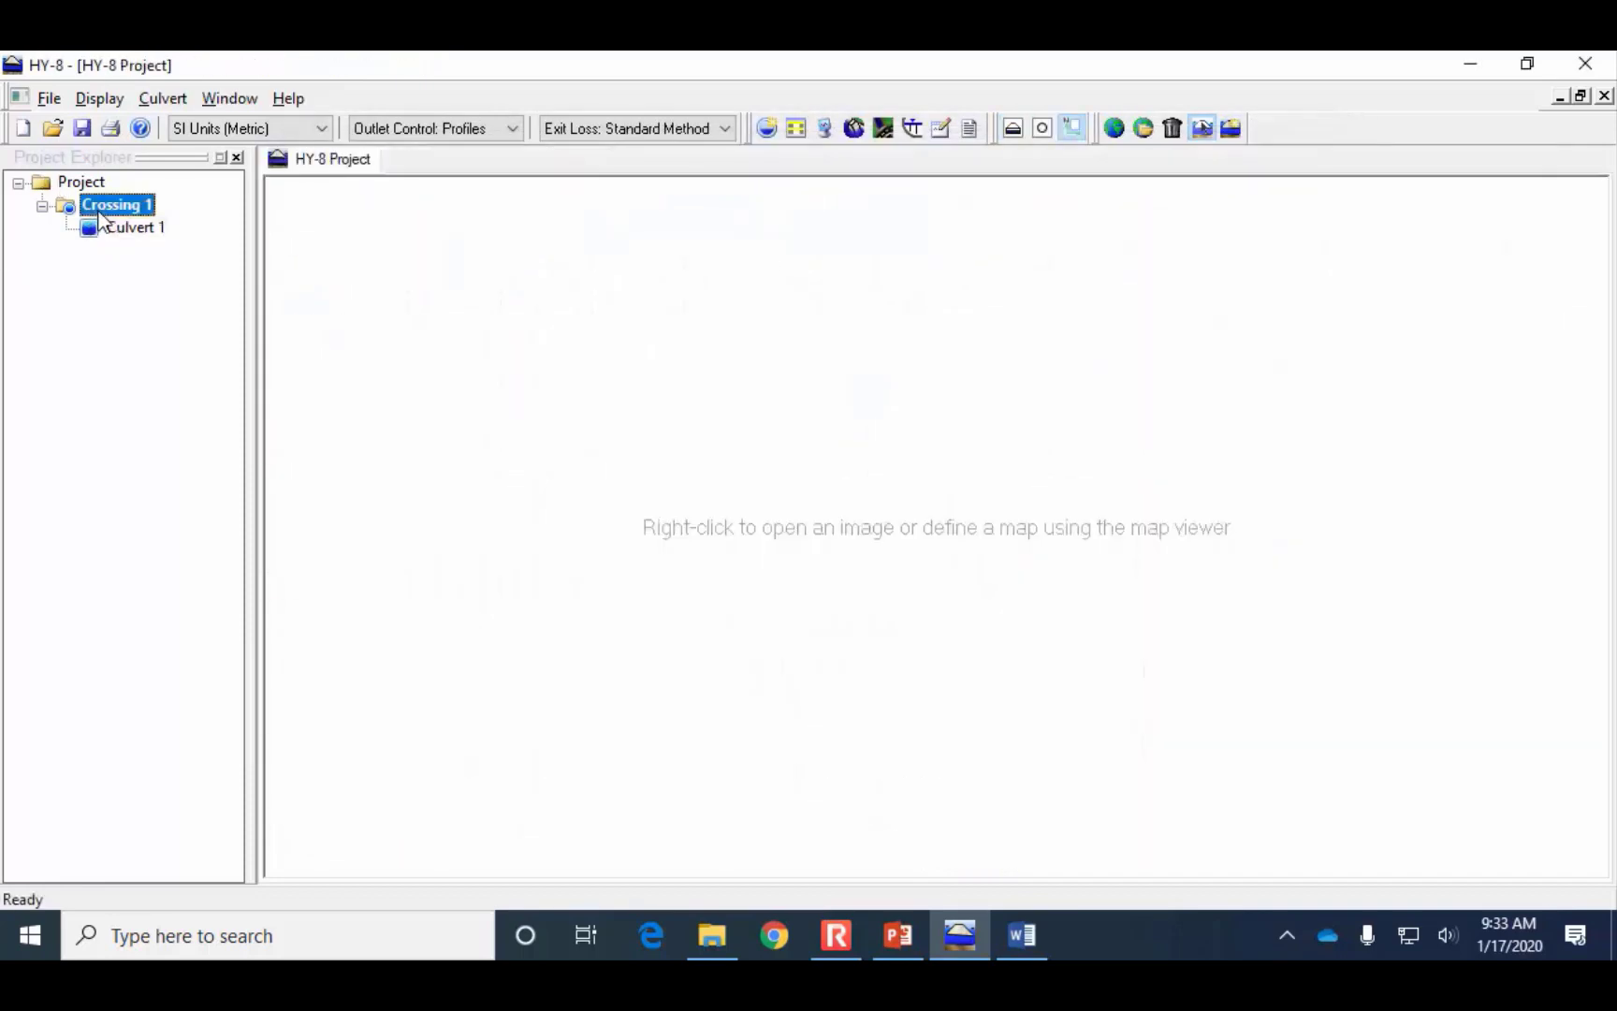
# Try a roadway crest elevation of 101.5 m for Crossing 1, analyse the crossing, and close the flow summary
pyautogui.doubleClick(106, 230)
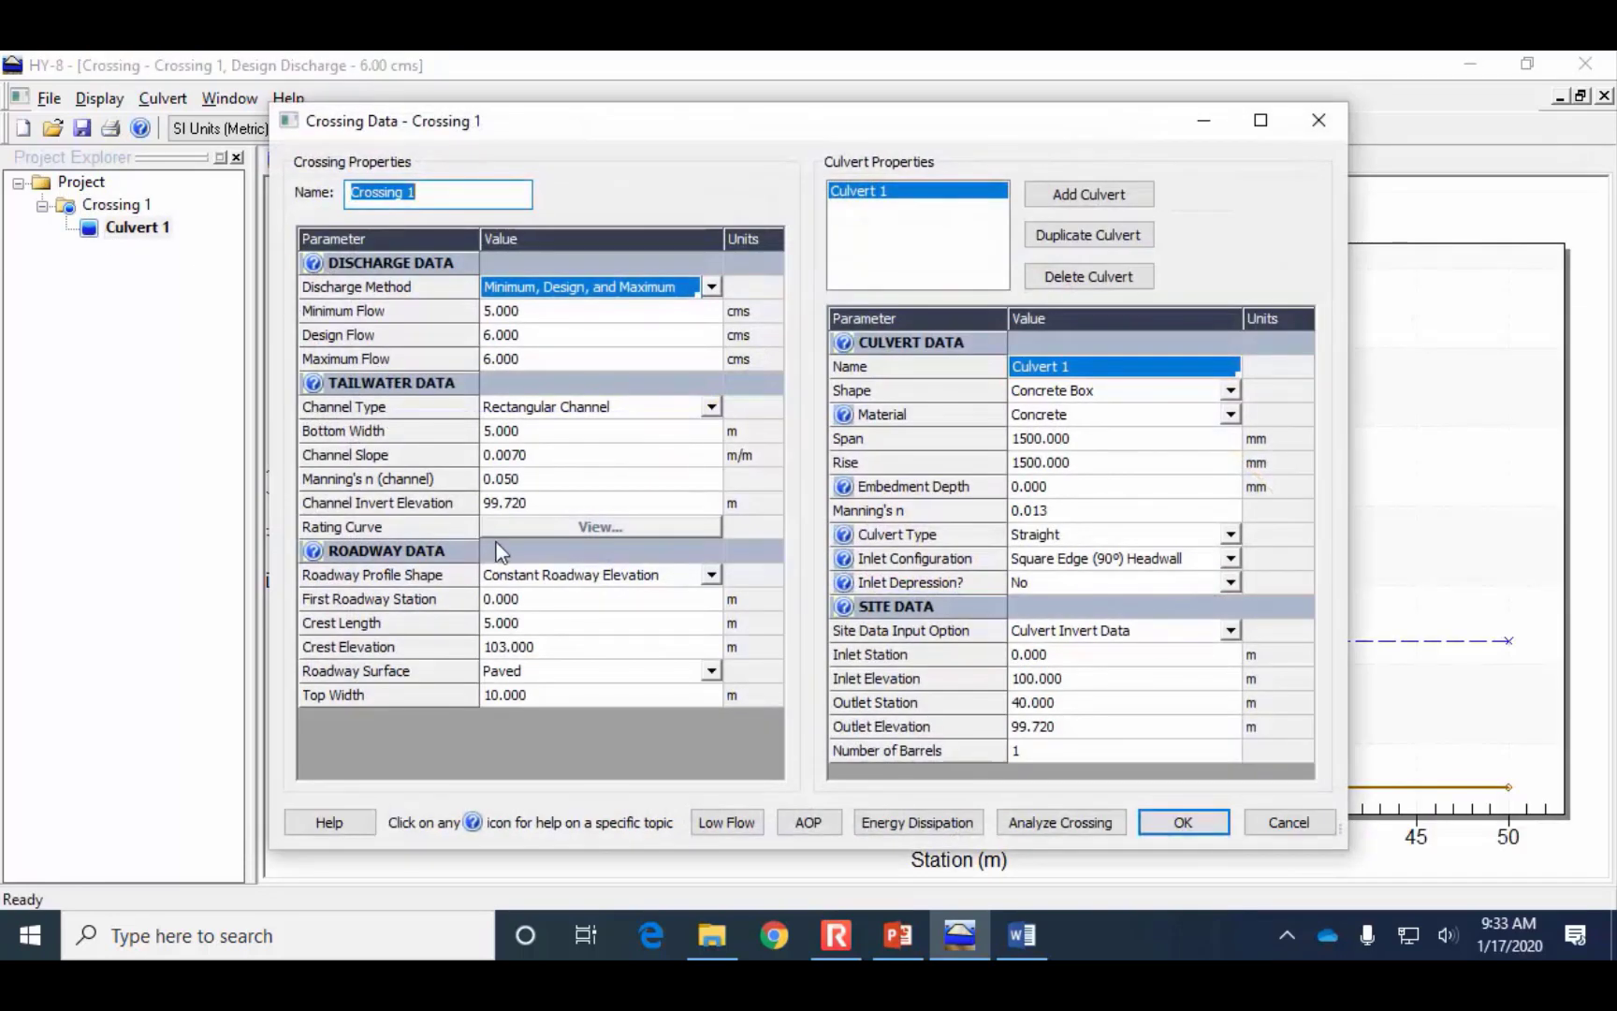
pyautogui.click(530, 646)
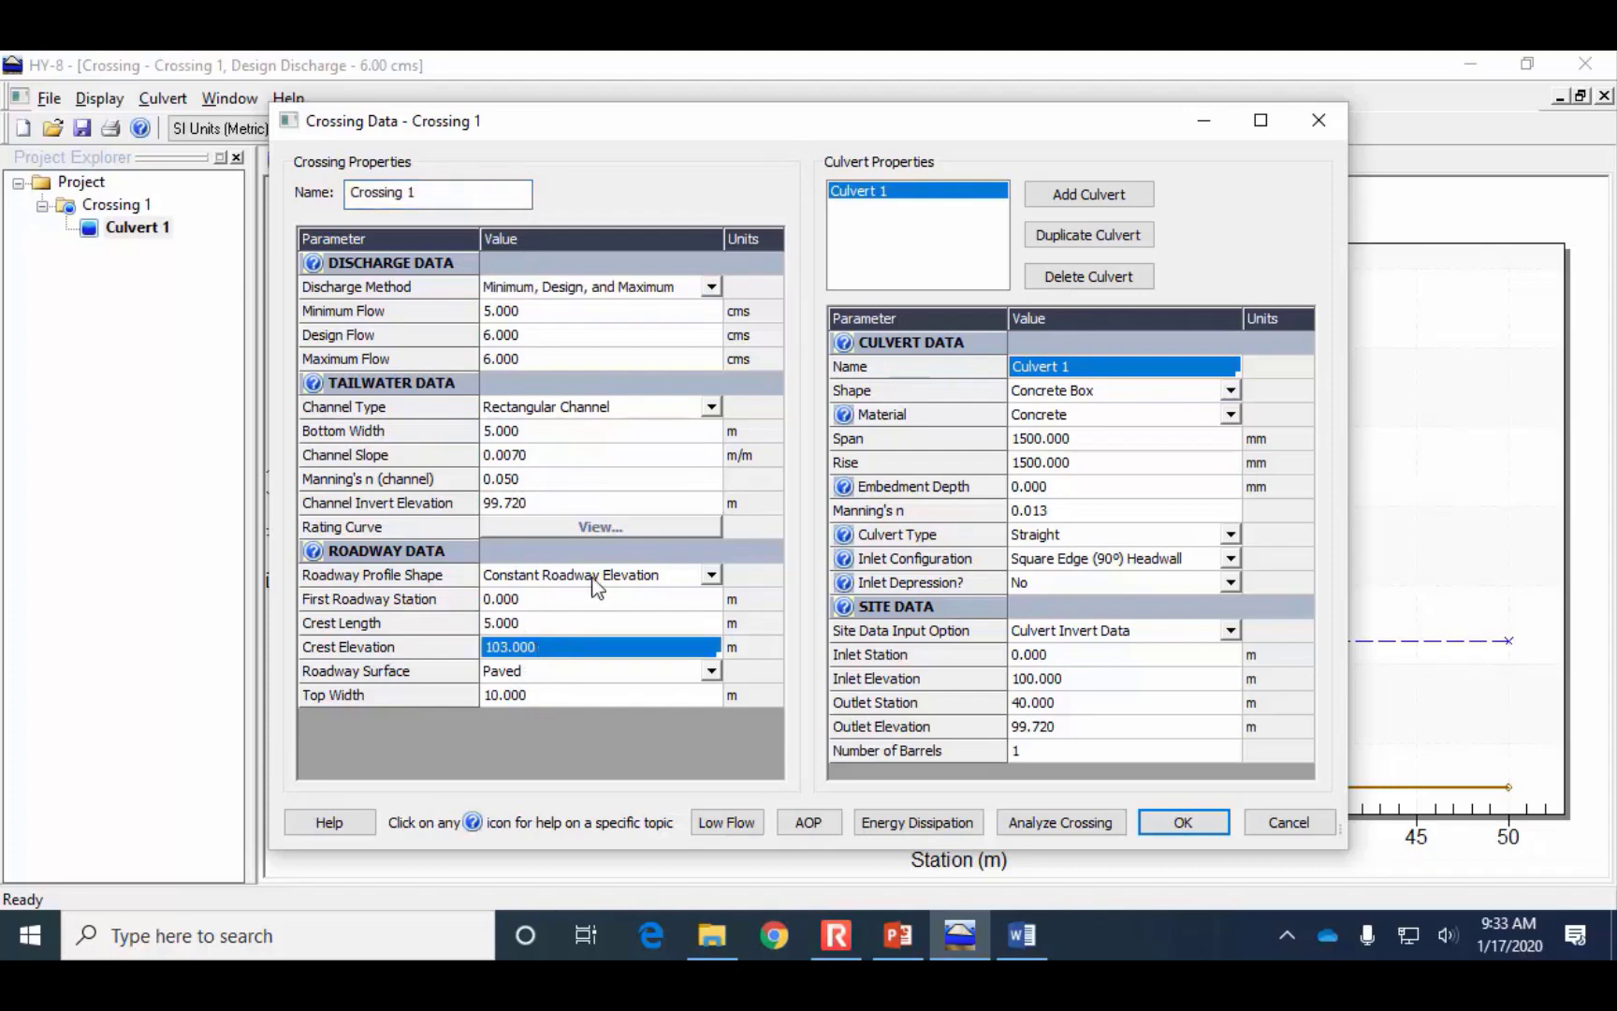
pyautogui.write('101.5')
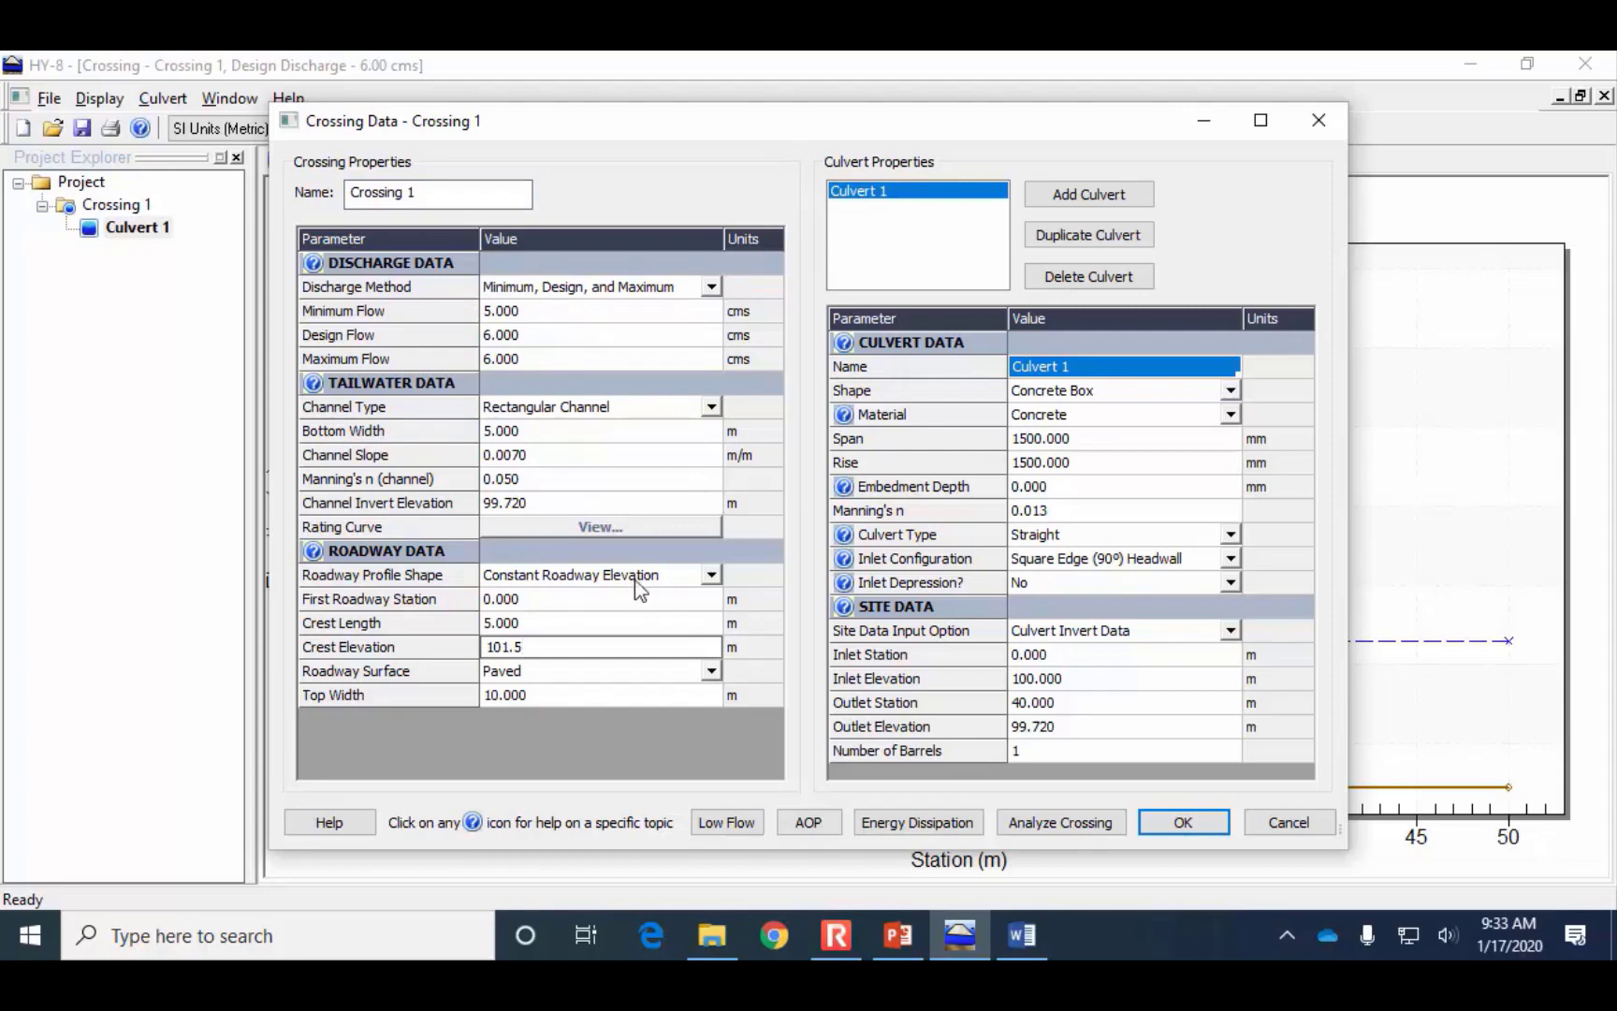
pyautogui.click(1095, 831)
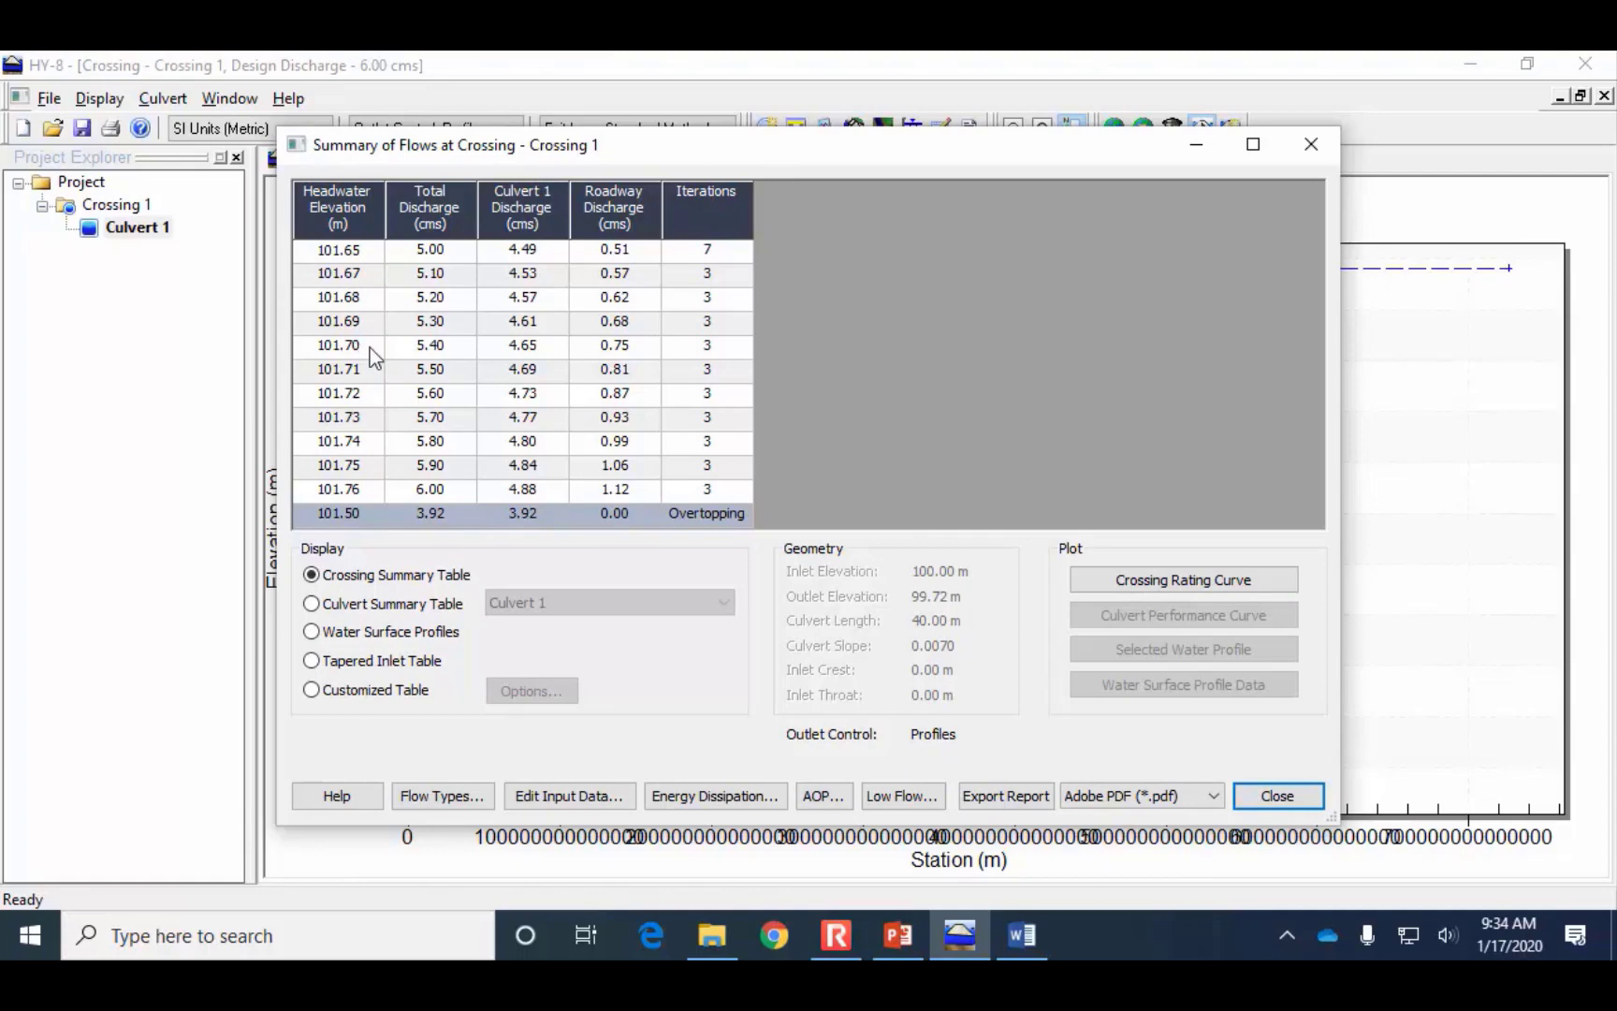
pyautogui.click(1253, 799)
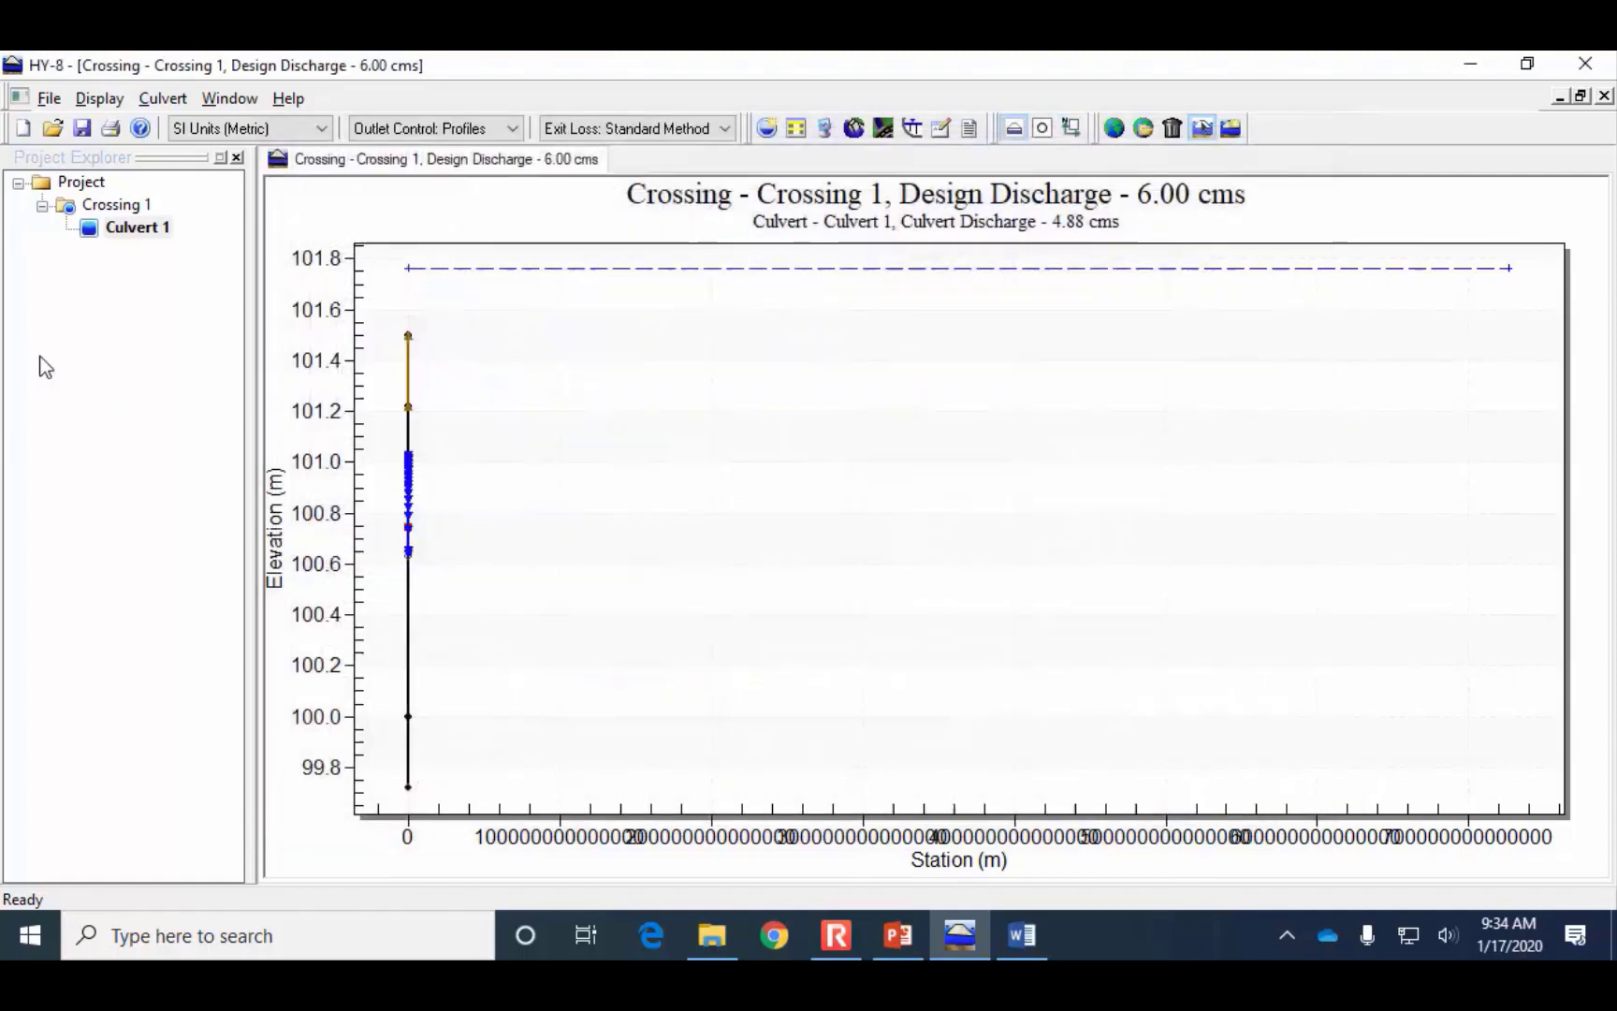
# Set the roadway crest elevation to 102.2 m, reanalyse the crossing, and close the summary after reviewing the flows
pyautogui.doubleClick(131, 227)
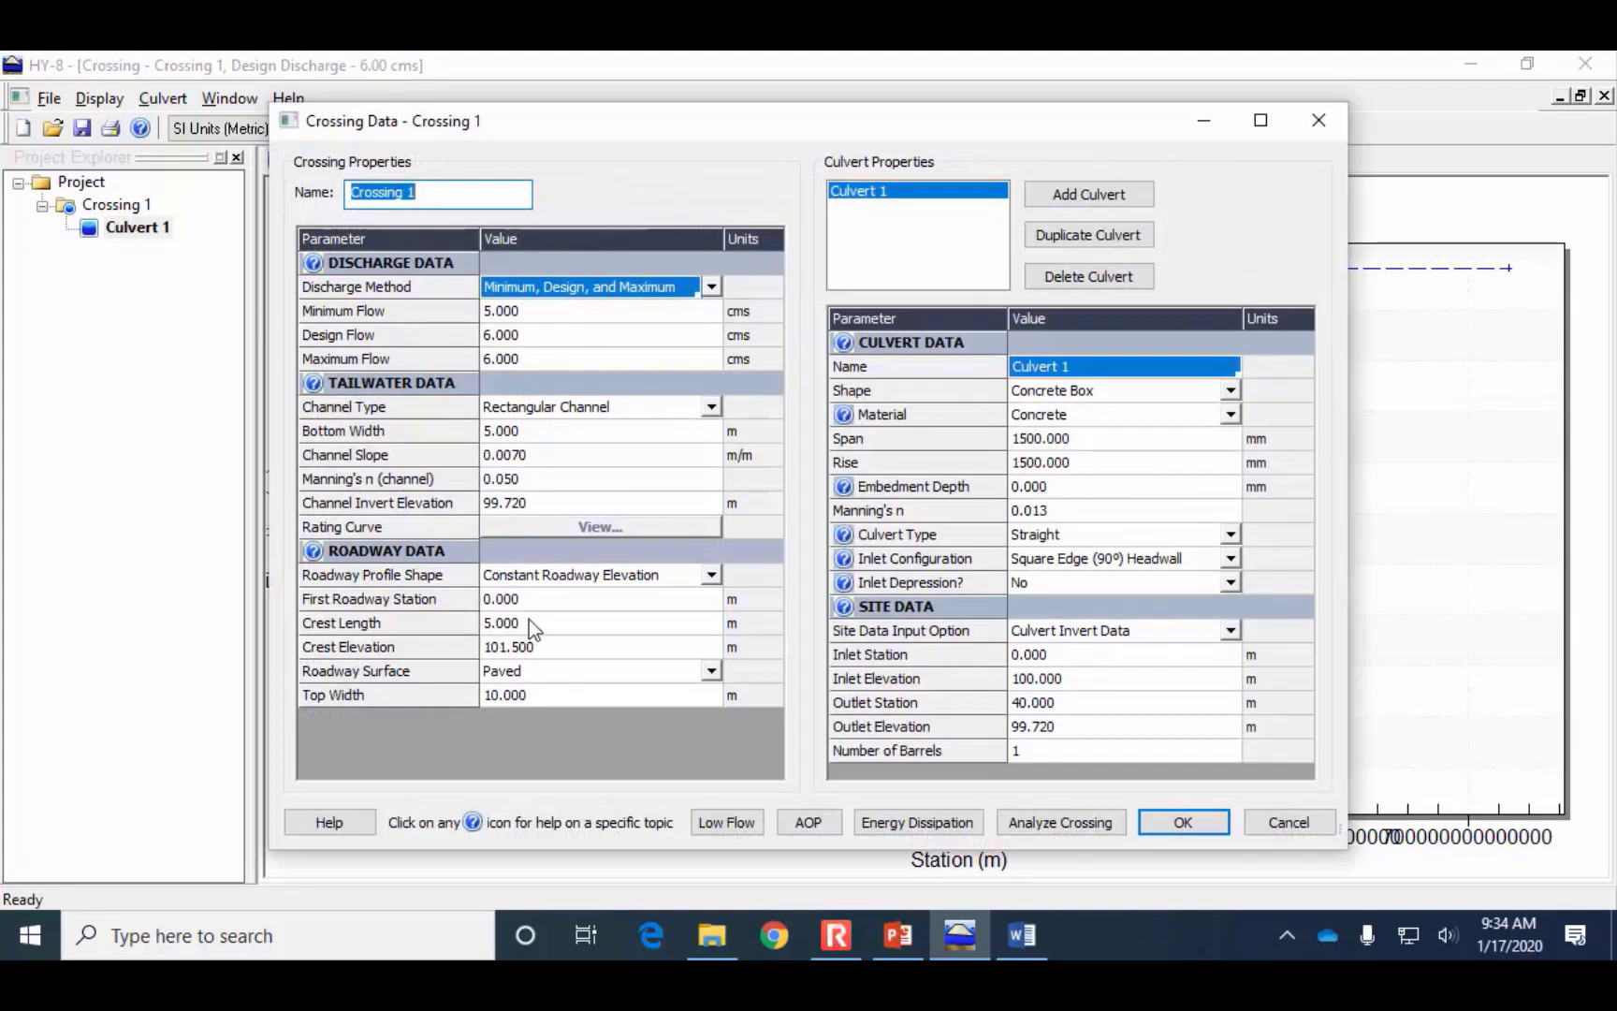
pyautogui.click(530, 646)
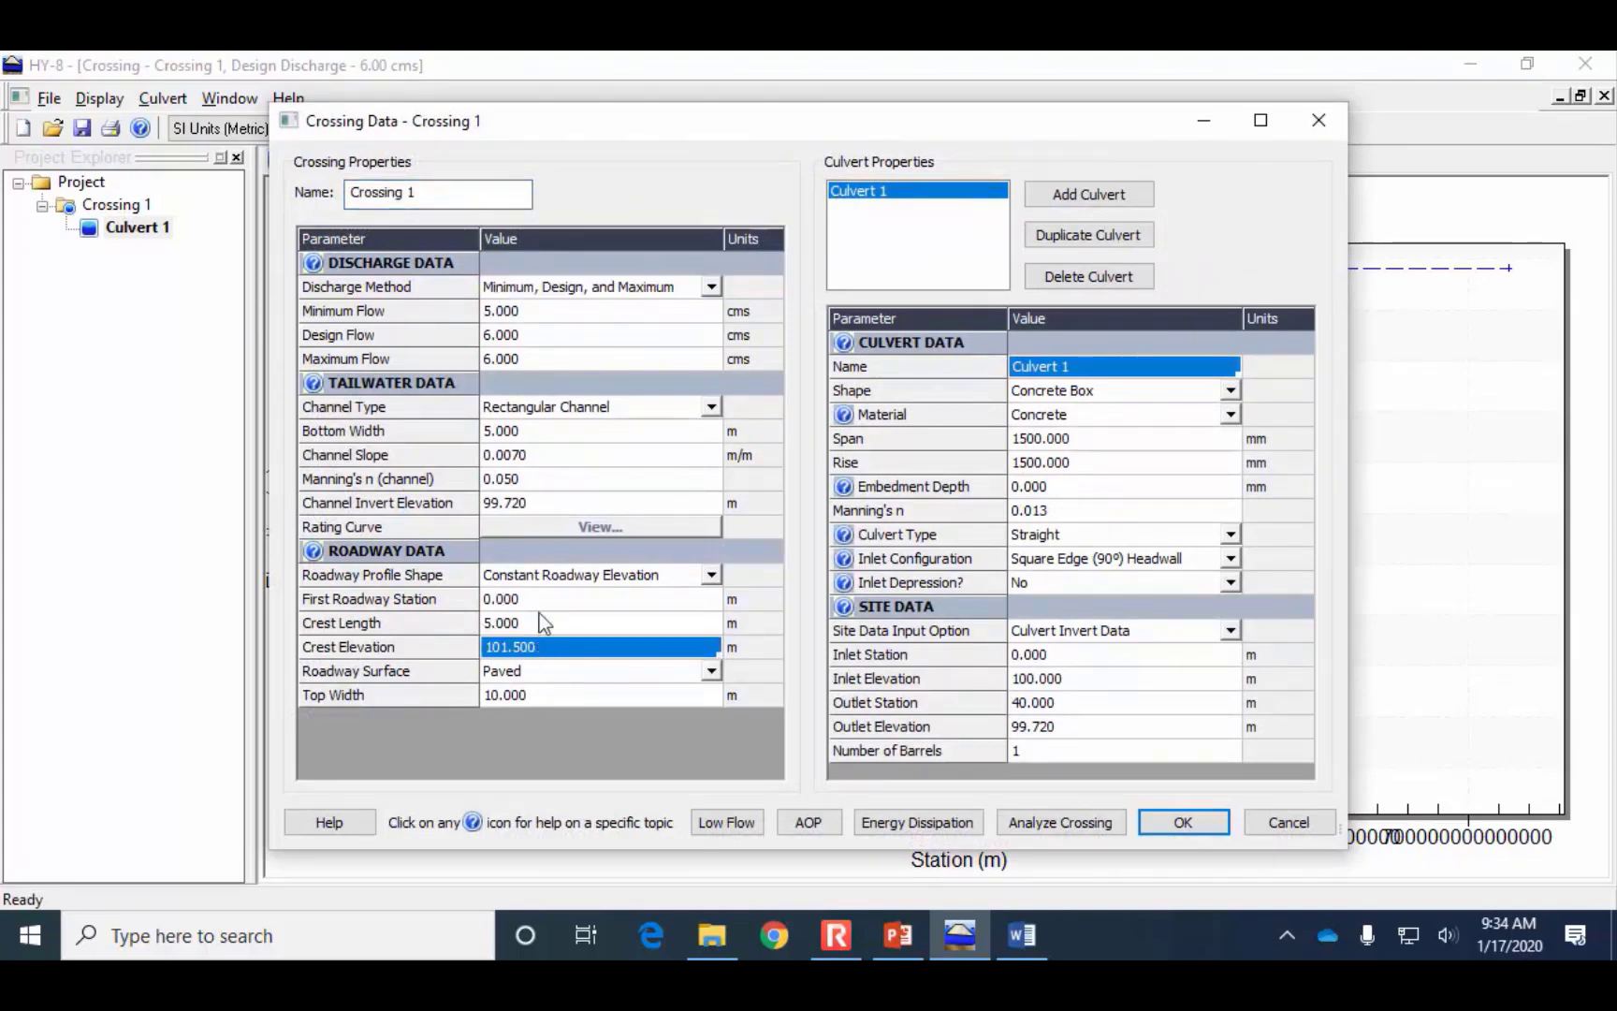
pyautogui.write('102')
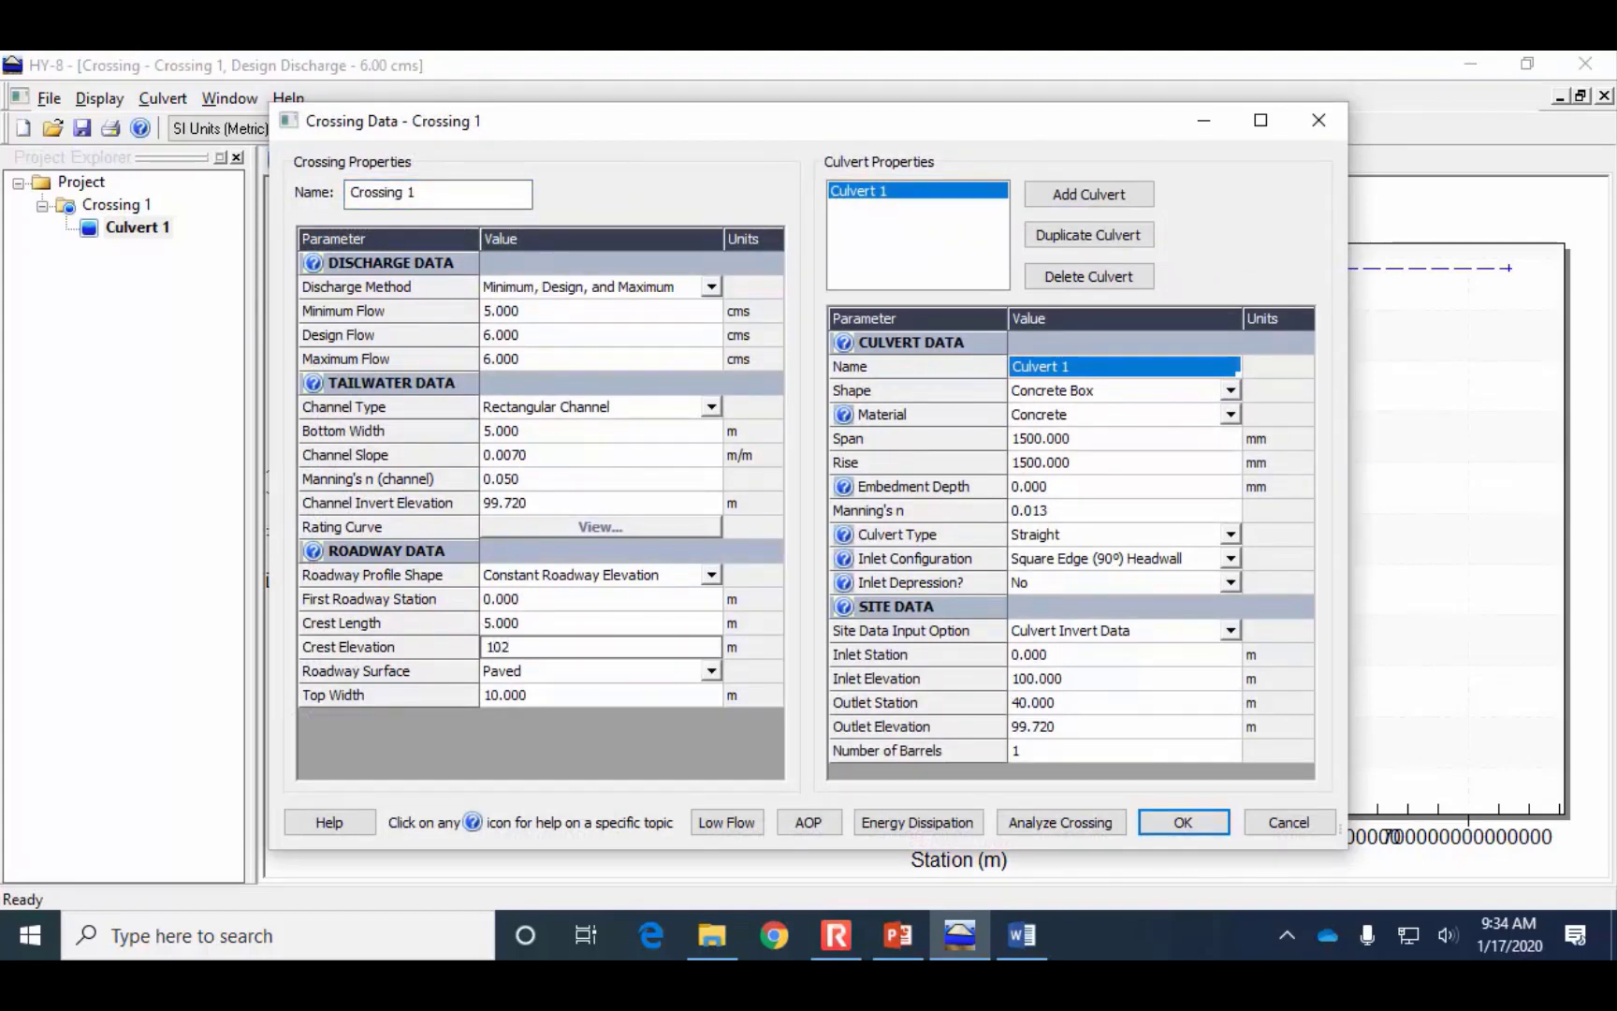
pyautogui.write('.2')
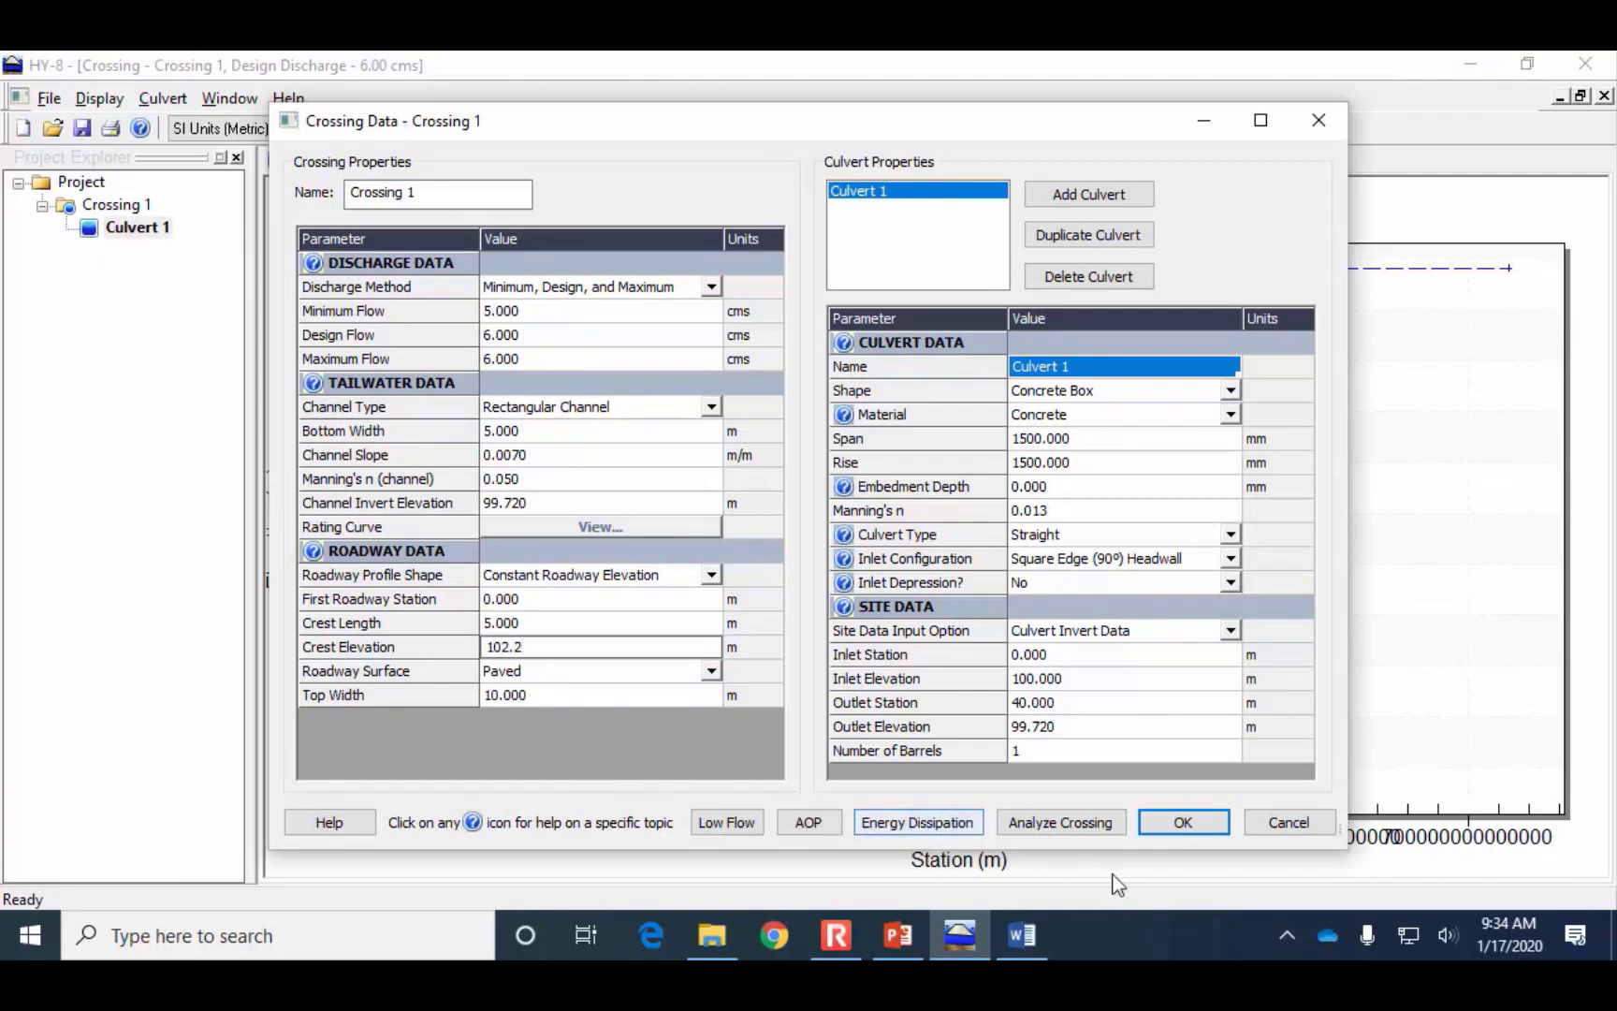
pyautogui.click(1099, 821)
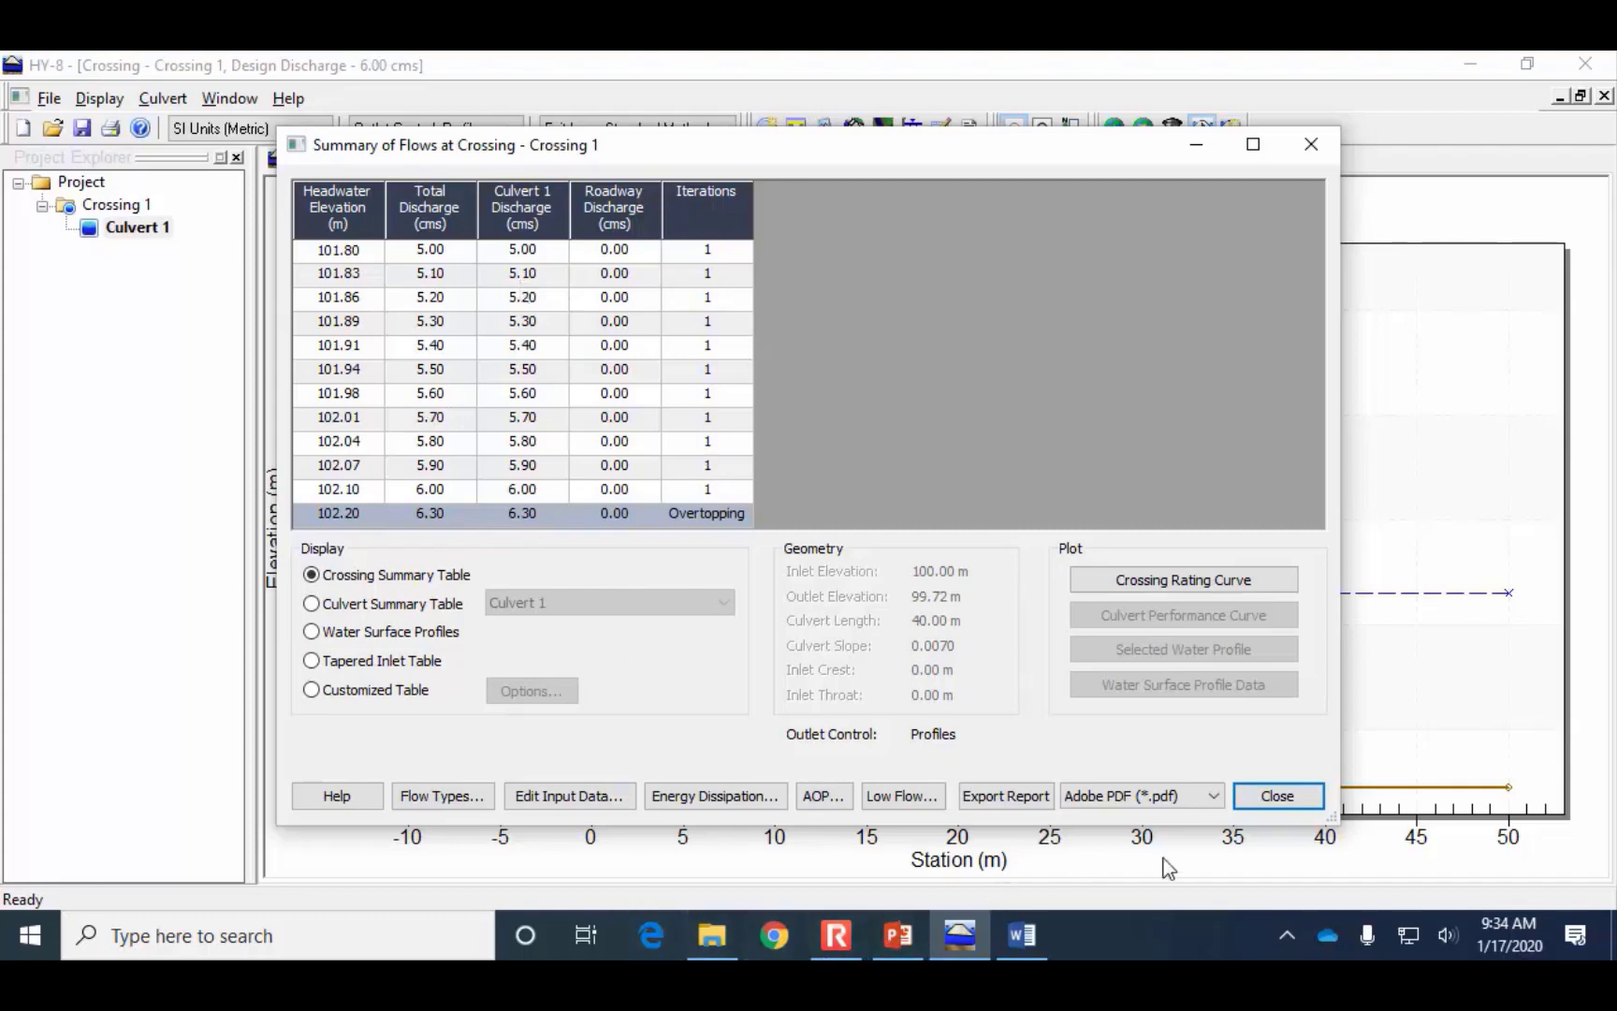
pyautogui.click(1277, 795)
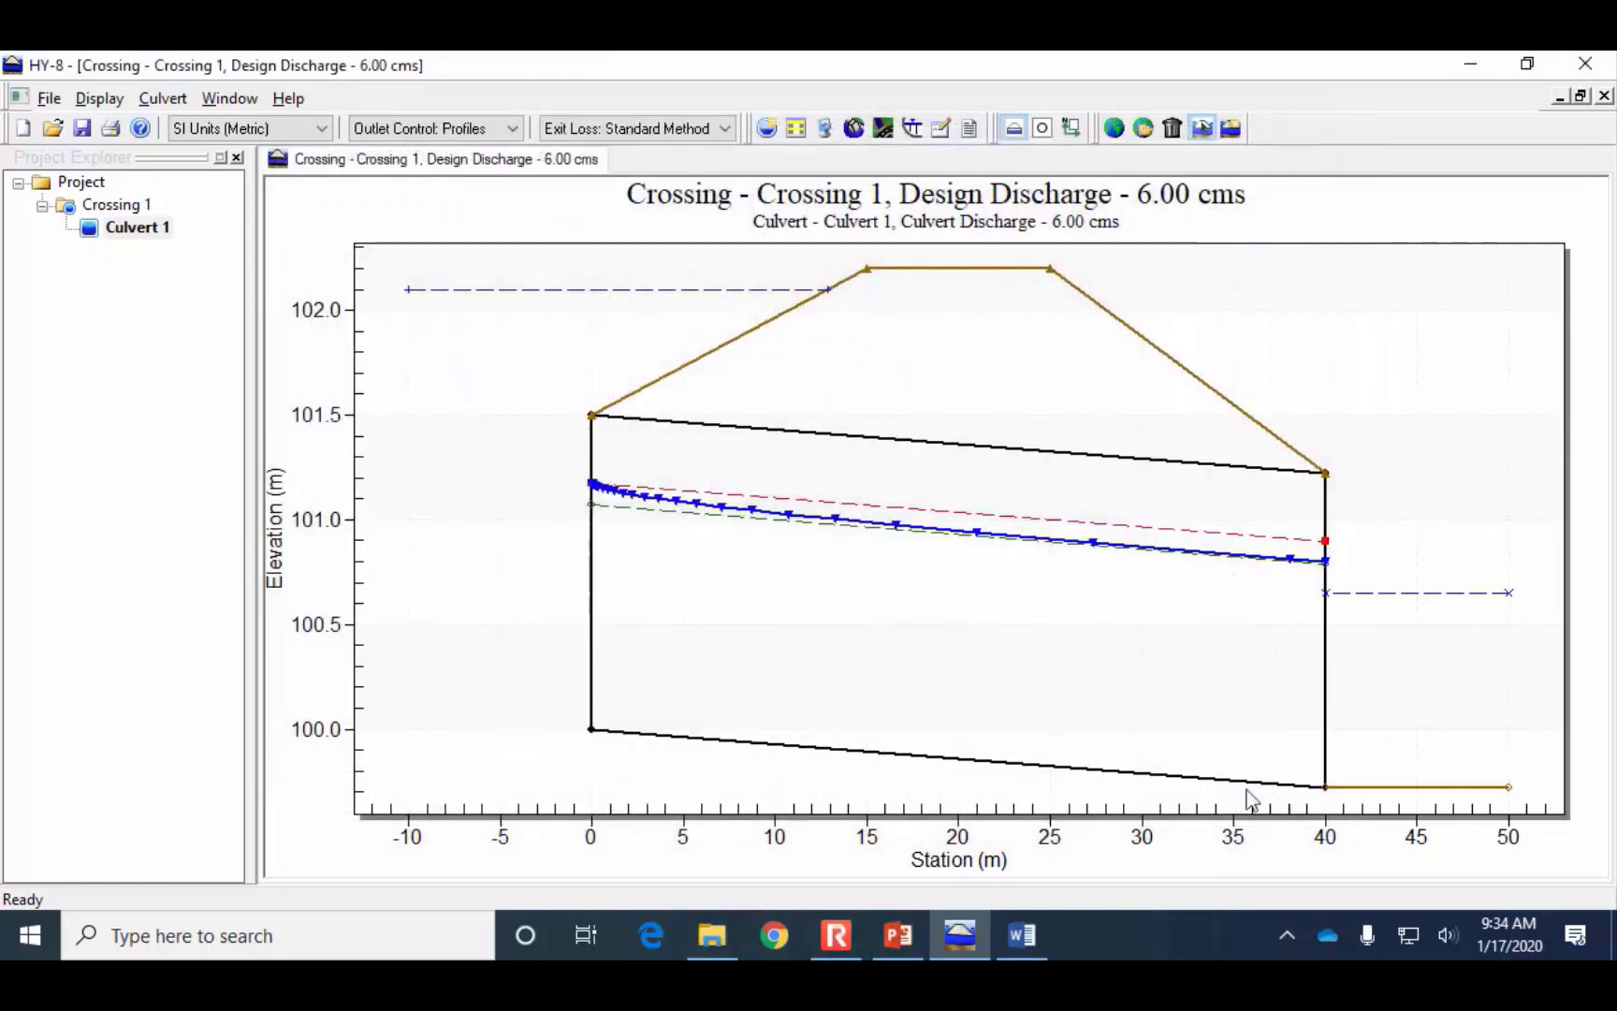
# Switch to PowerPoint, read part b of the Culvert Example 2 slide about channel width, and return to HY-8
pyautogui.click(899, 935)
pyautogui.click(896, 938)
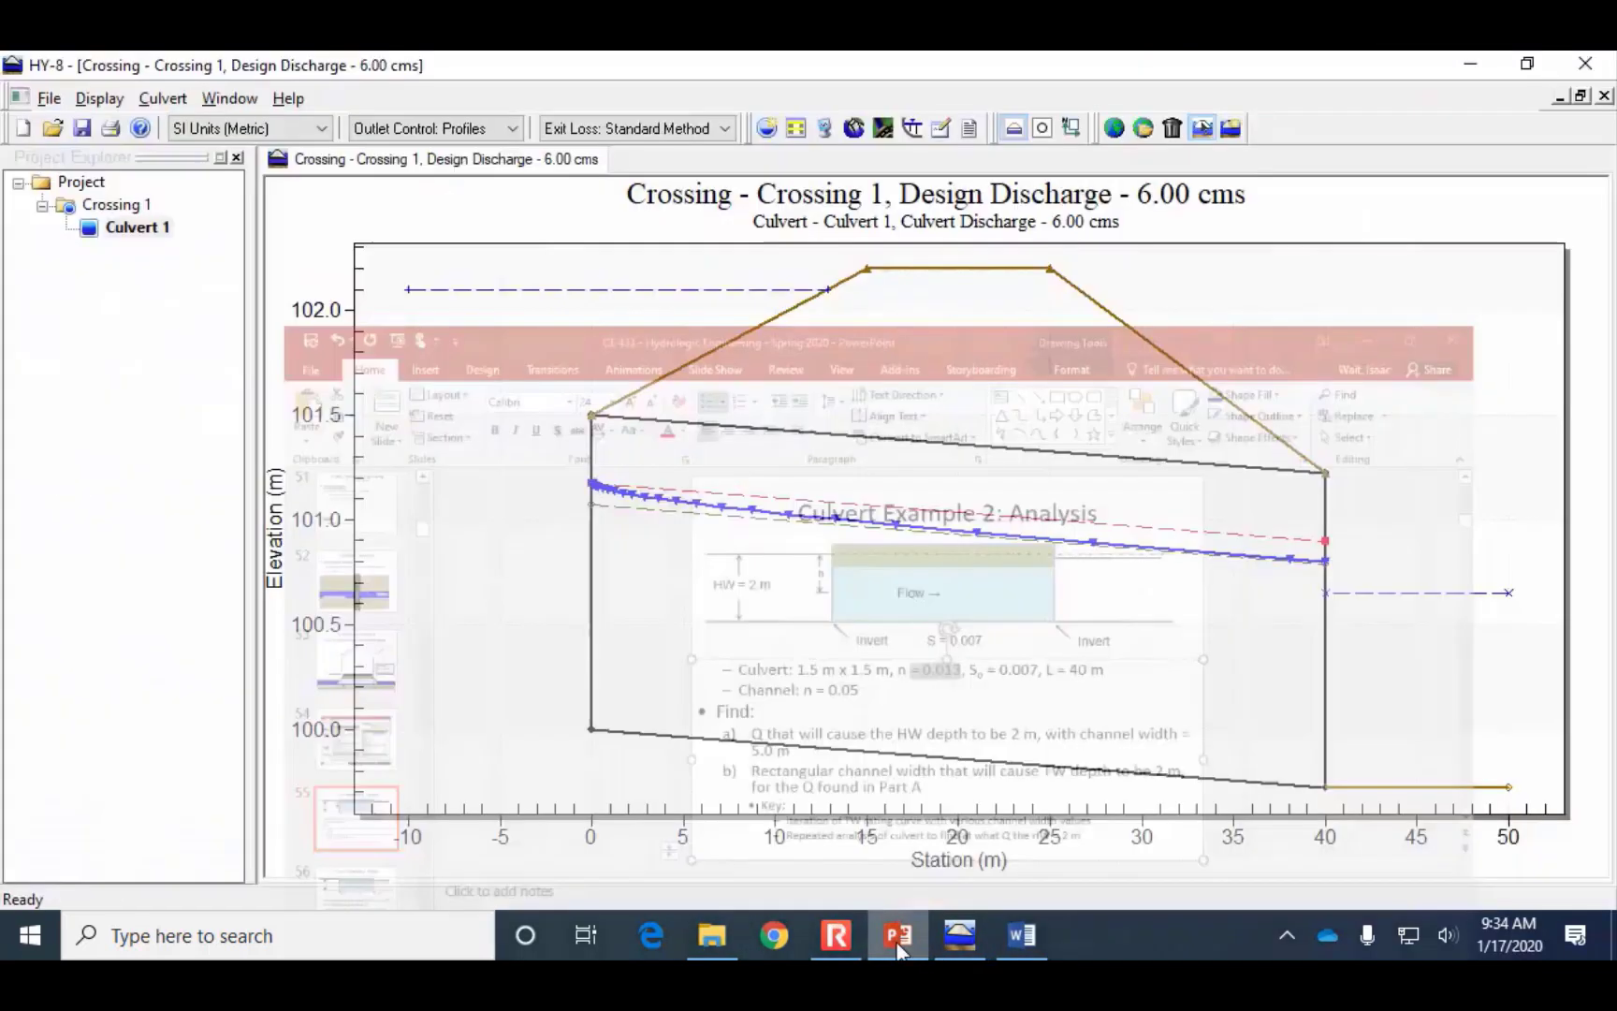
pyautogui.click(891, 939)
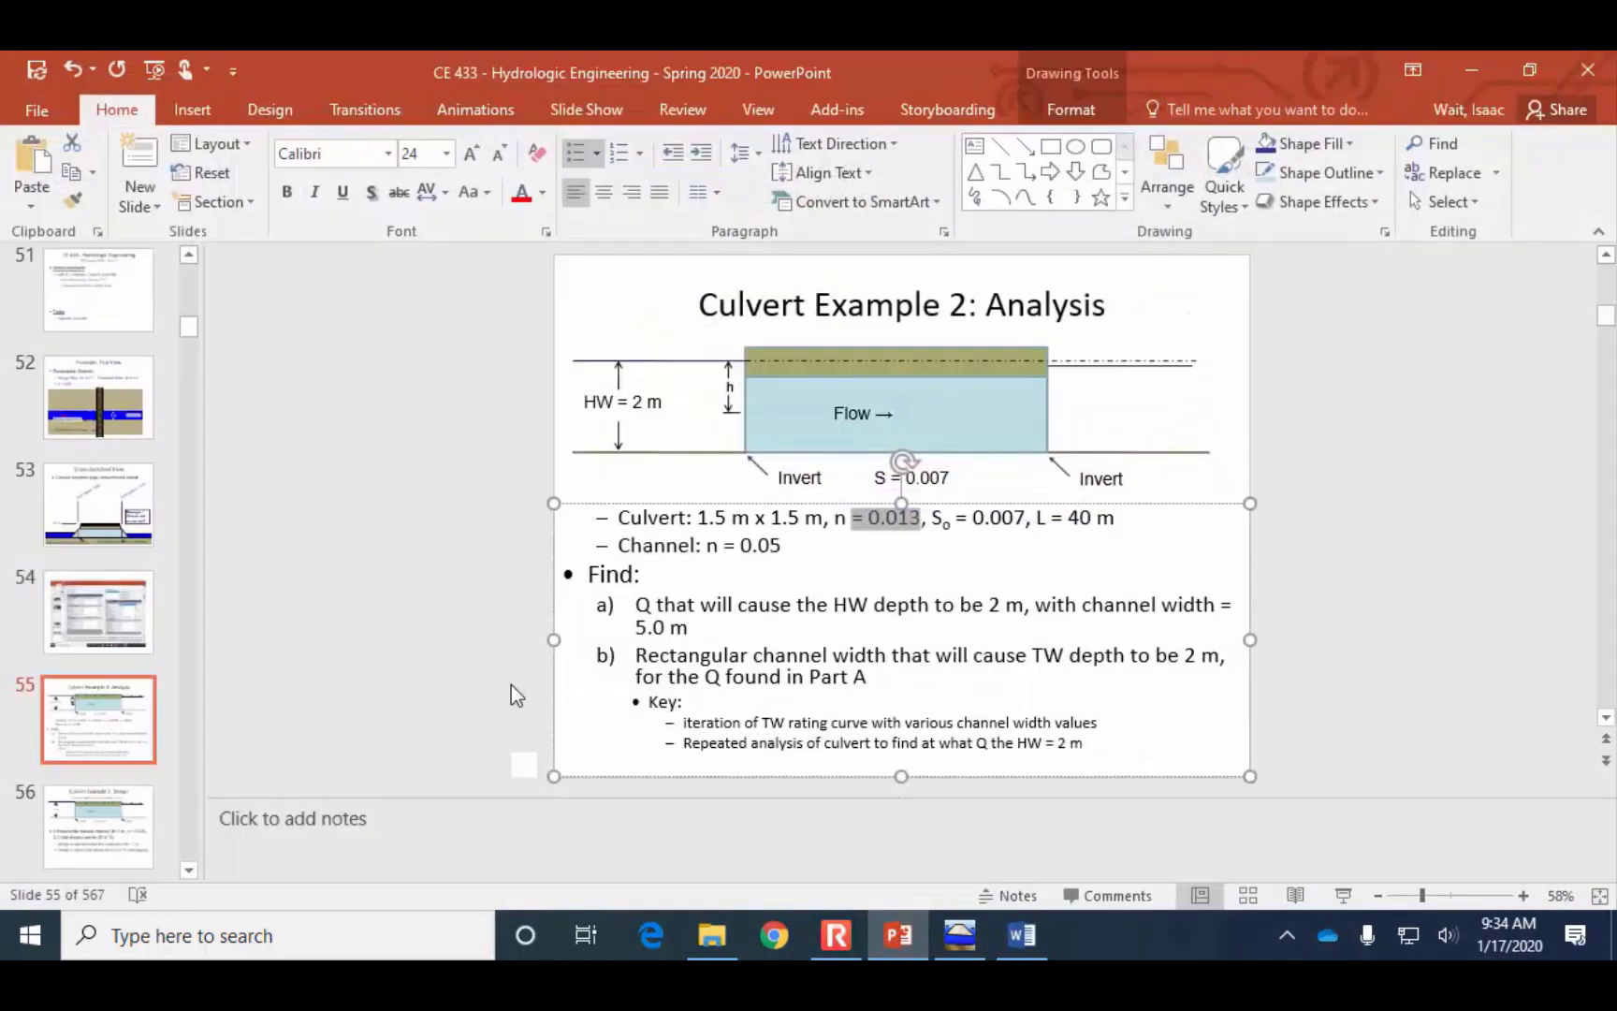
pyautogui.click(731, 696)
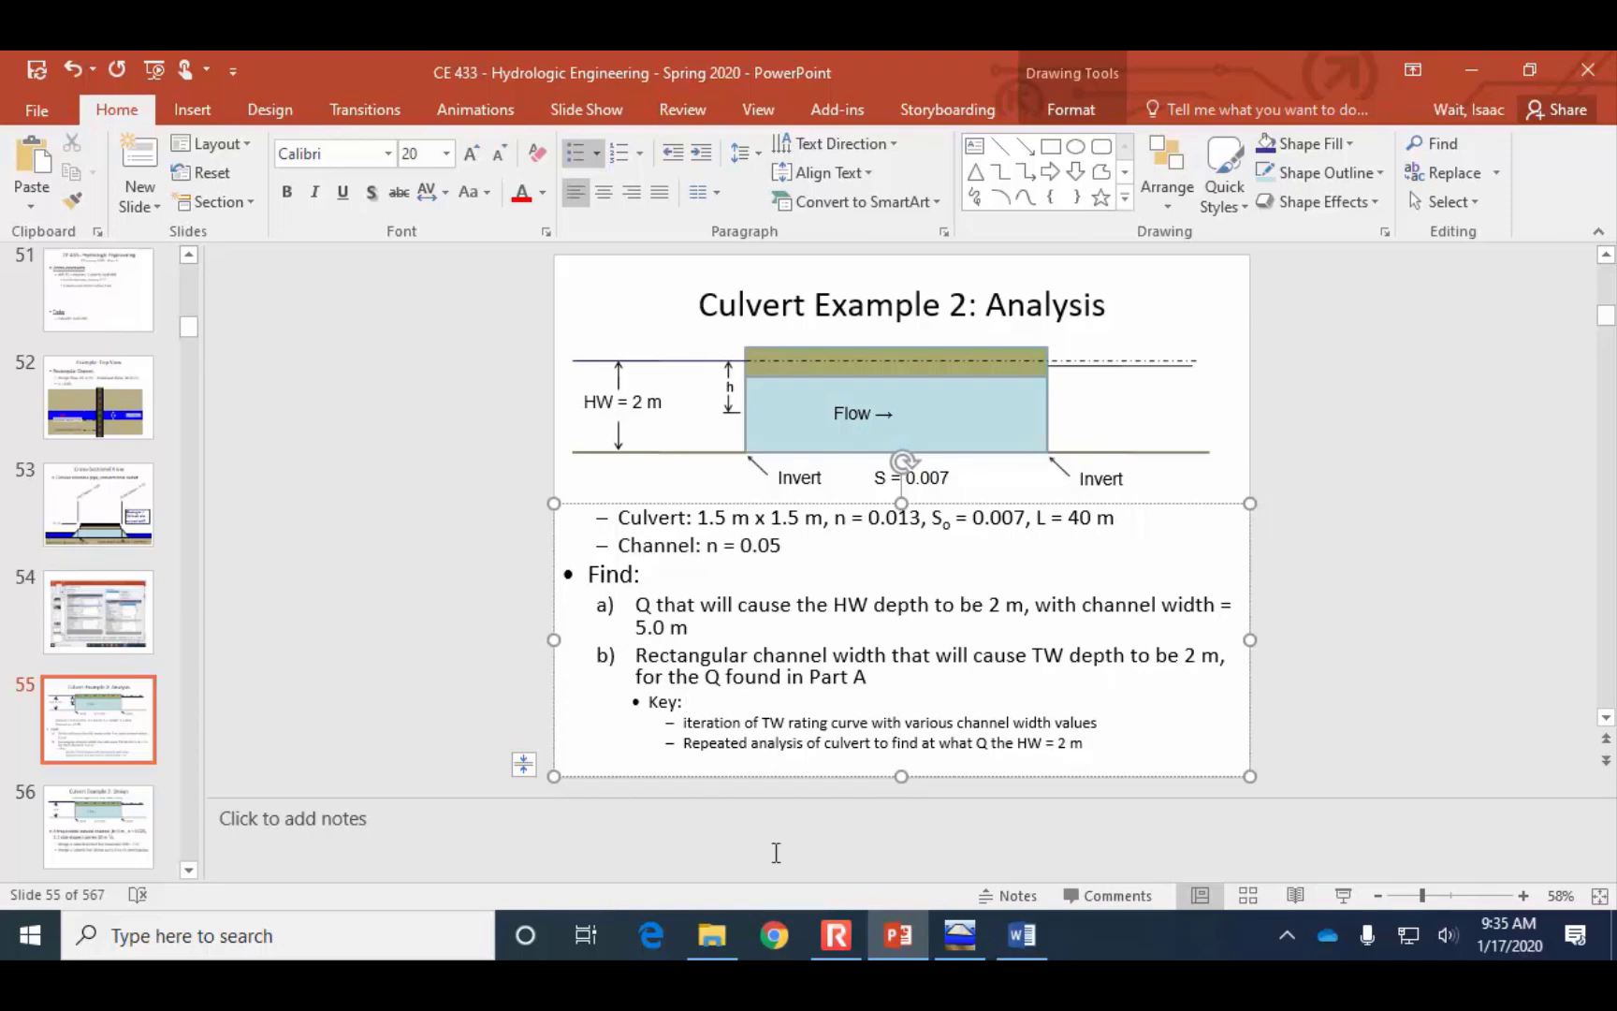
pyautogui.click(963, 933)
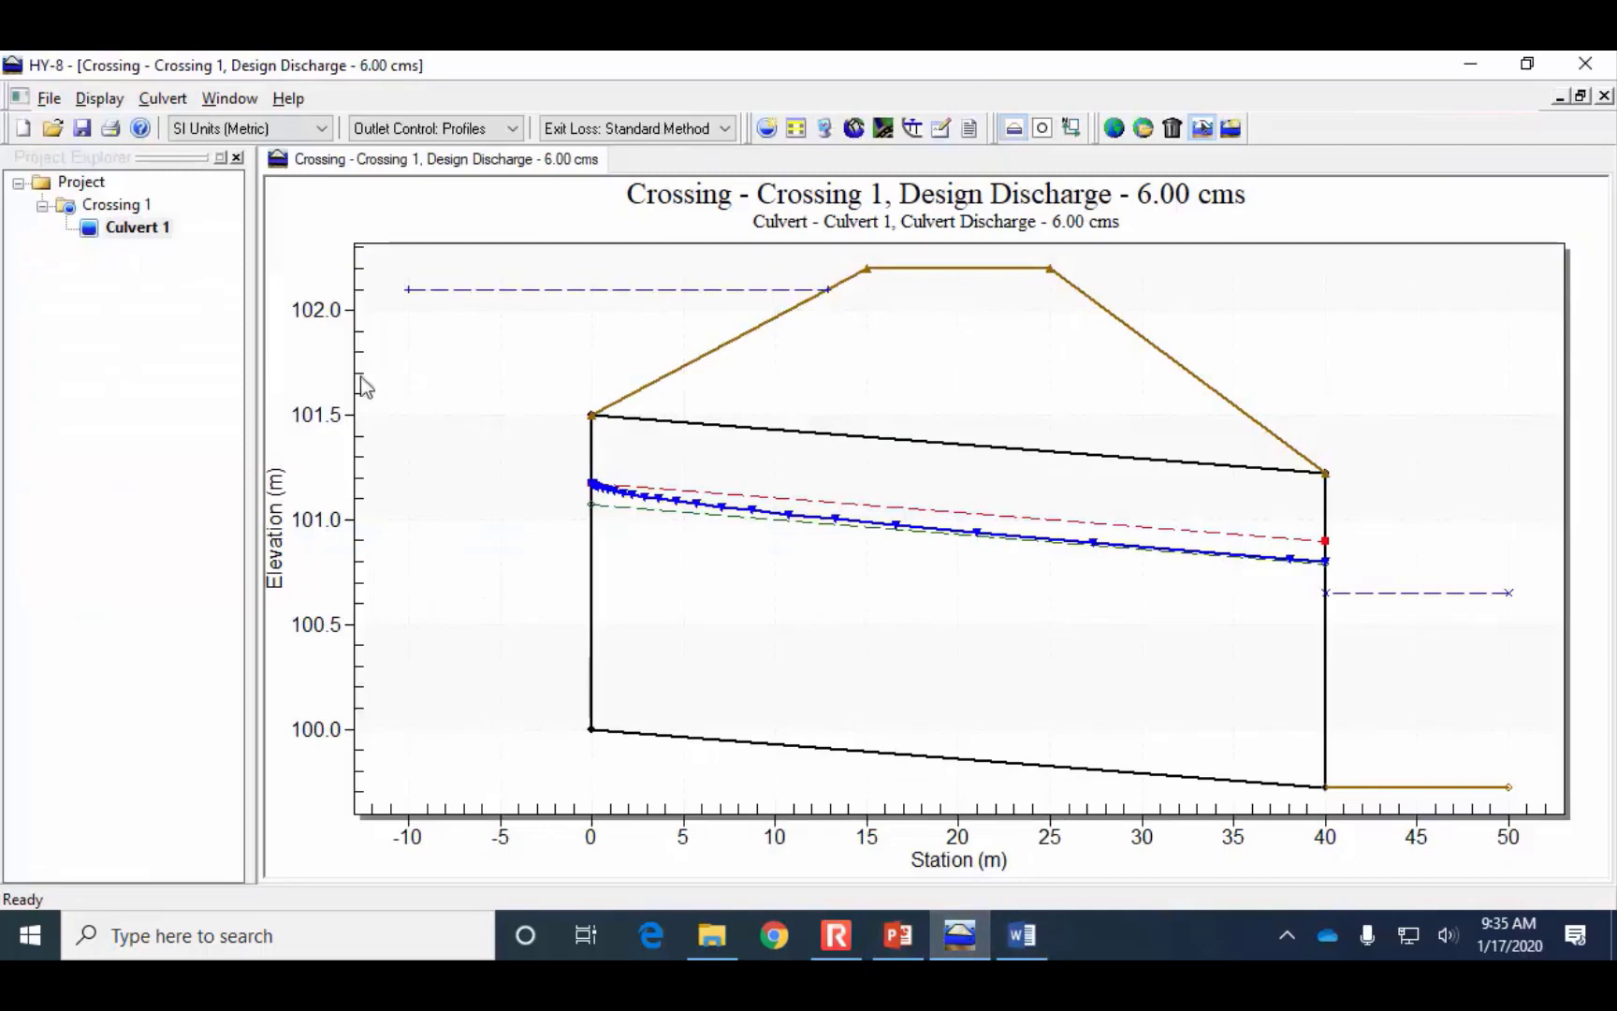
# Open the Crossing 1 data, examine the tailwater rating curve, and close the curve table
pyautogui.doubleClick(131, 228)
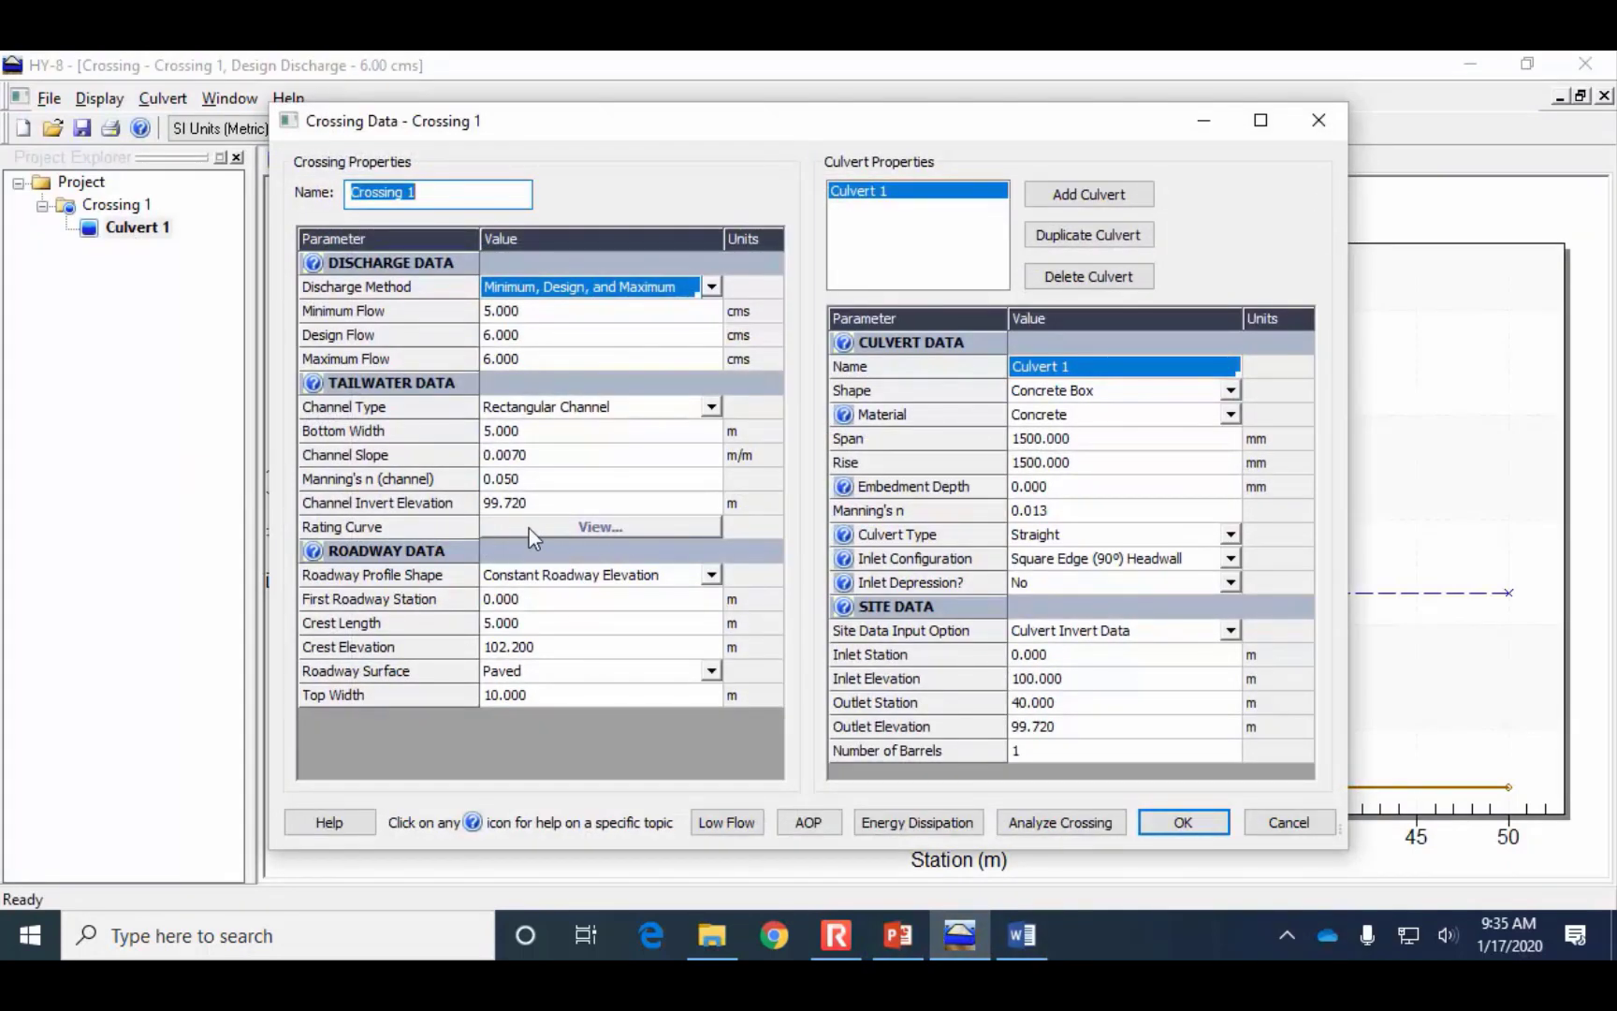
pyautogui.click(559, 526)
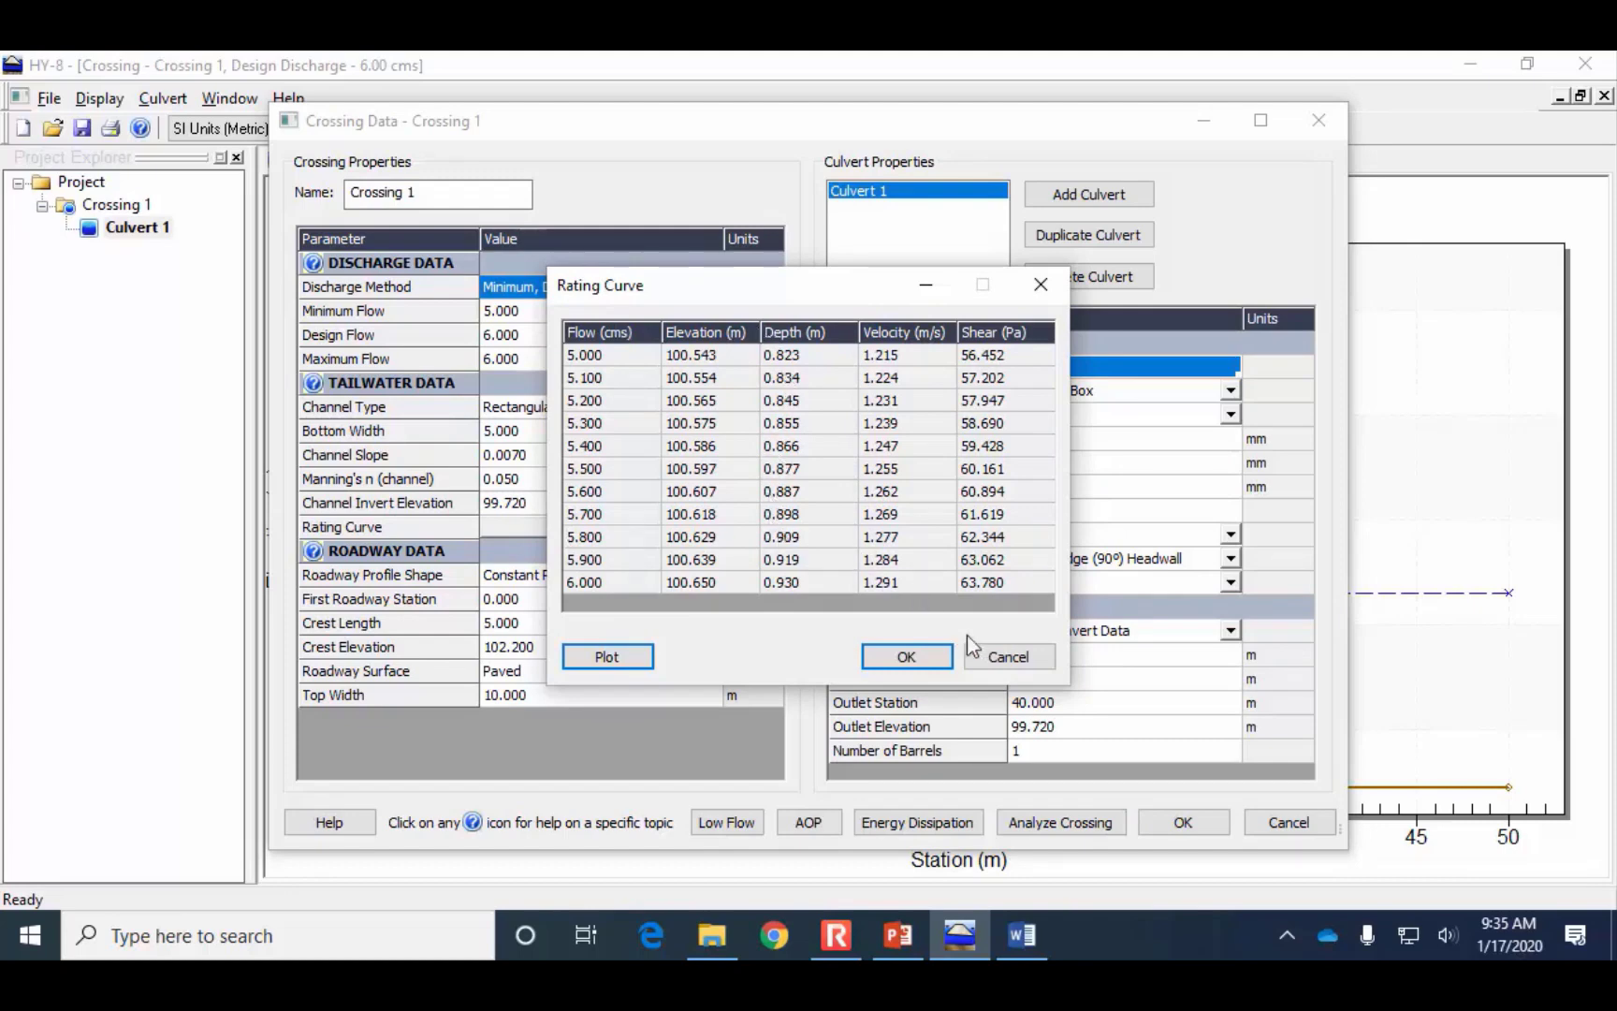
pyautogui.click(1013, 663)
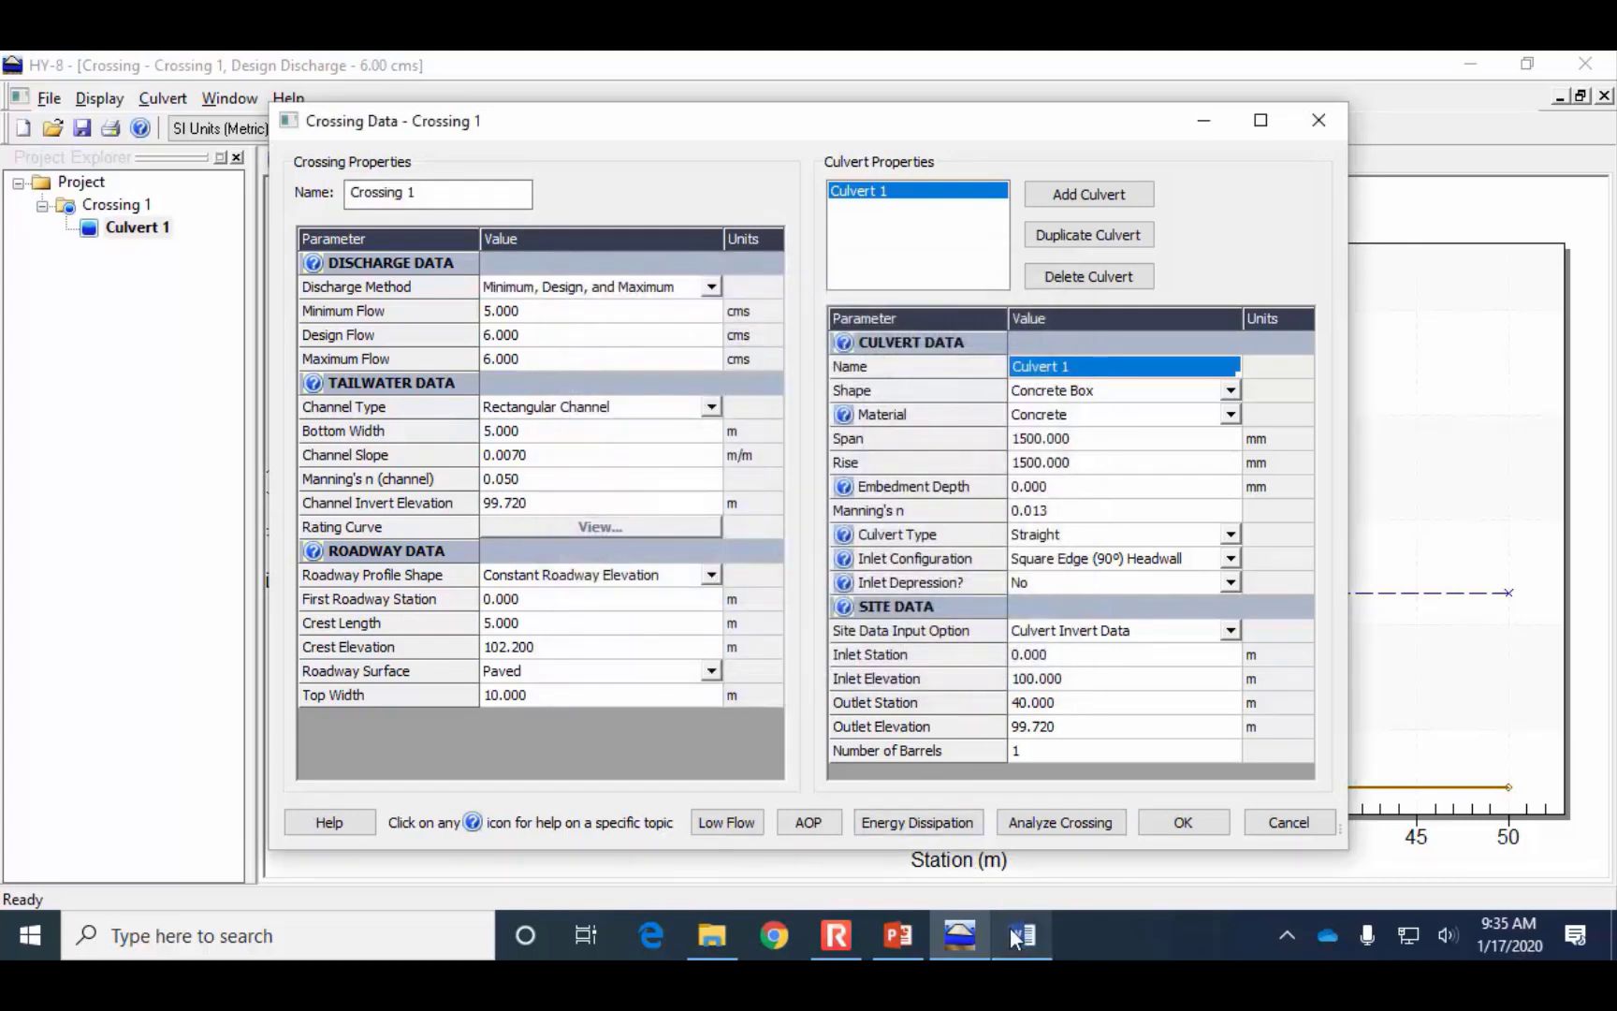
# Recheck the required tailwater depth on the PowerPoint slide and compare it with the HY-8 rating curve depths
pyautogui.click(1010, 930)
pyautogui.click(881, 932)
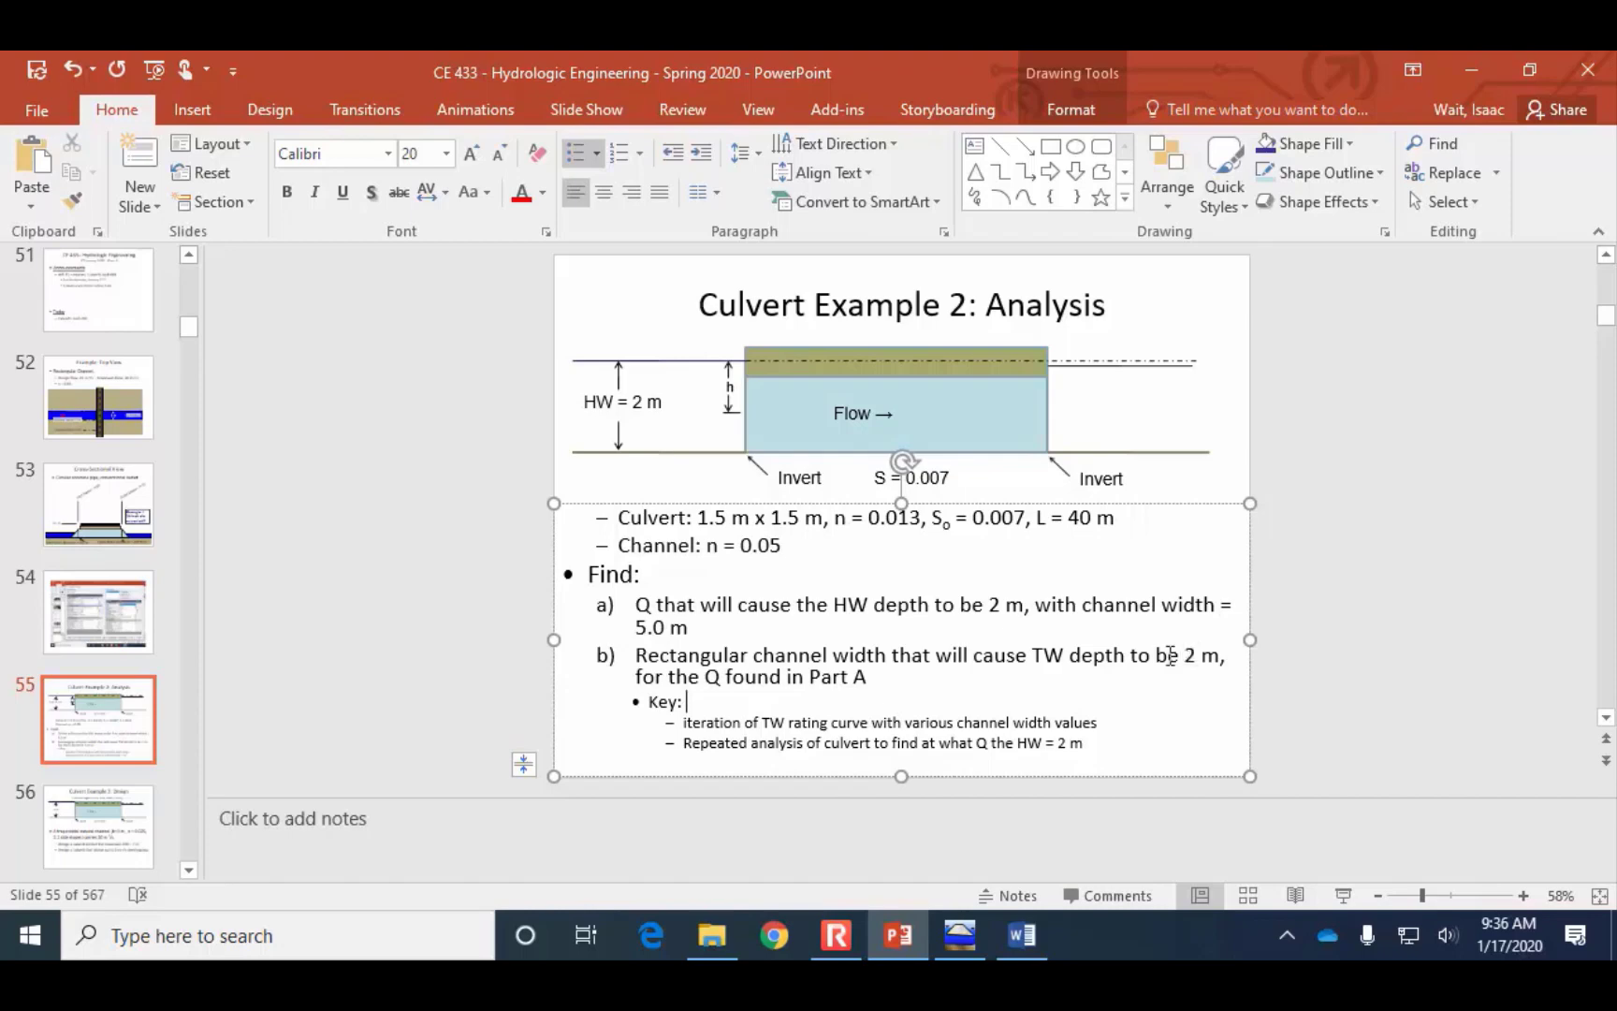
pyautogui.click(979, 944)
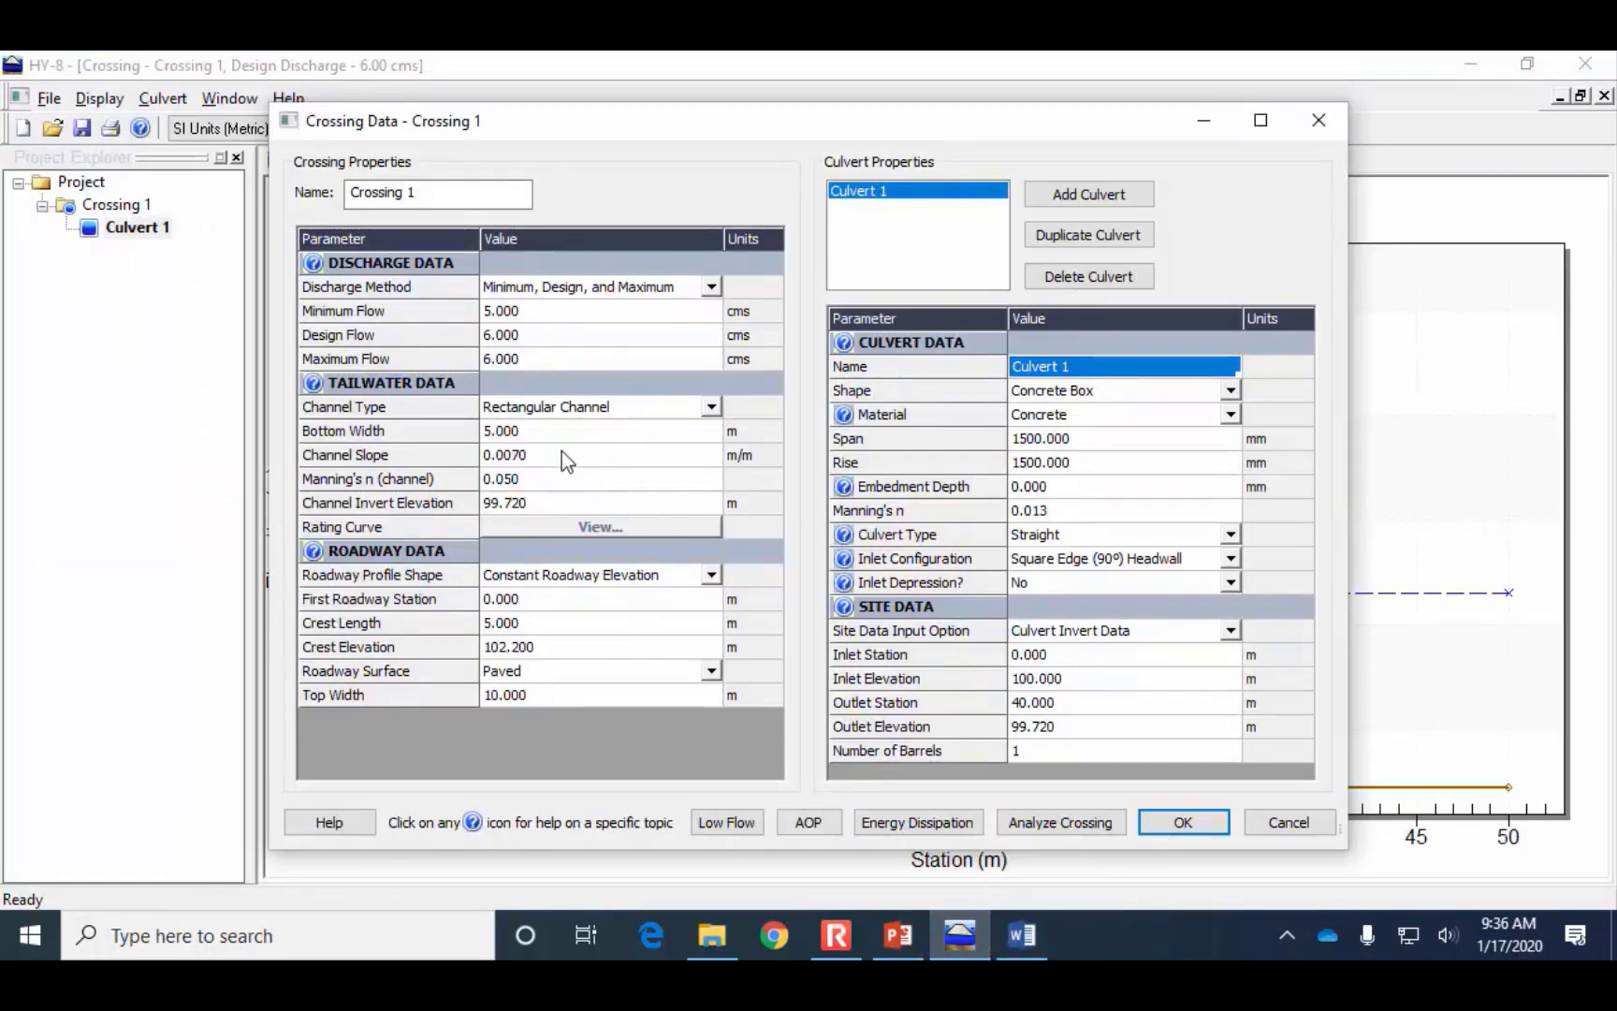
pyautogui.click(582, 524)
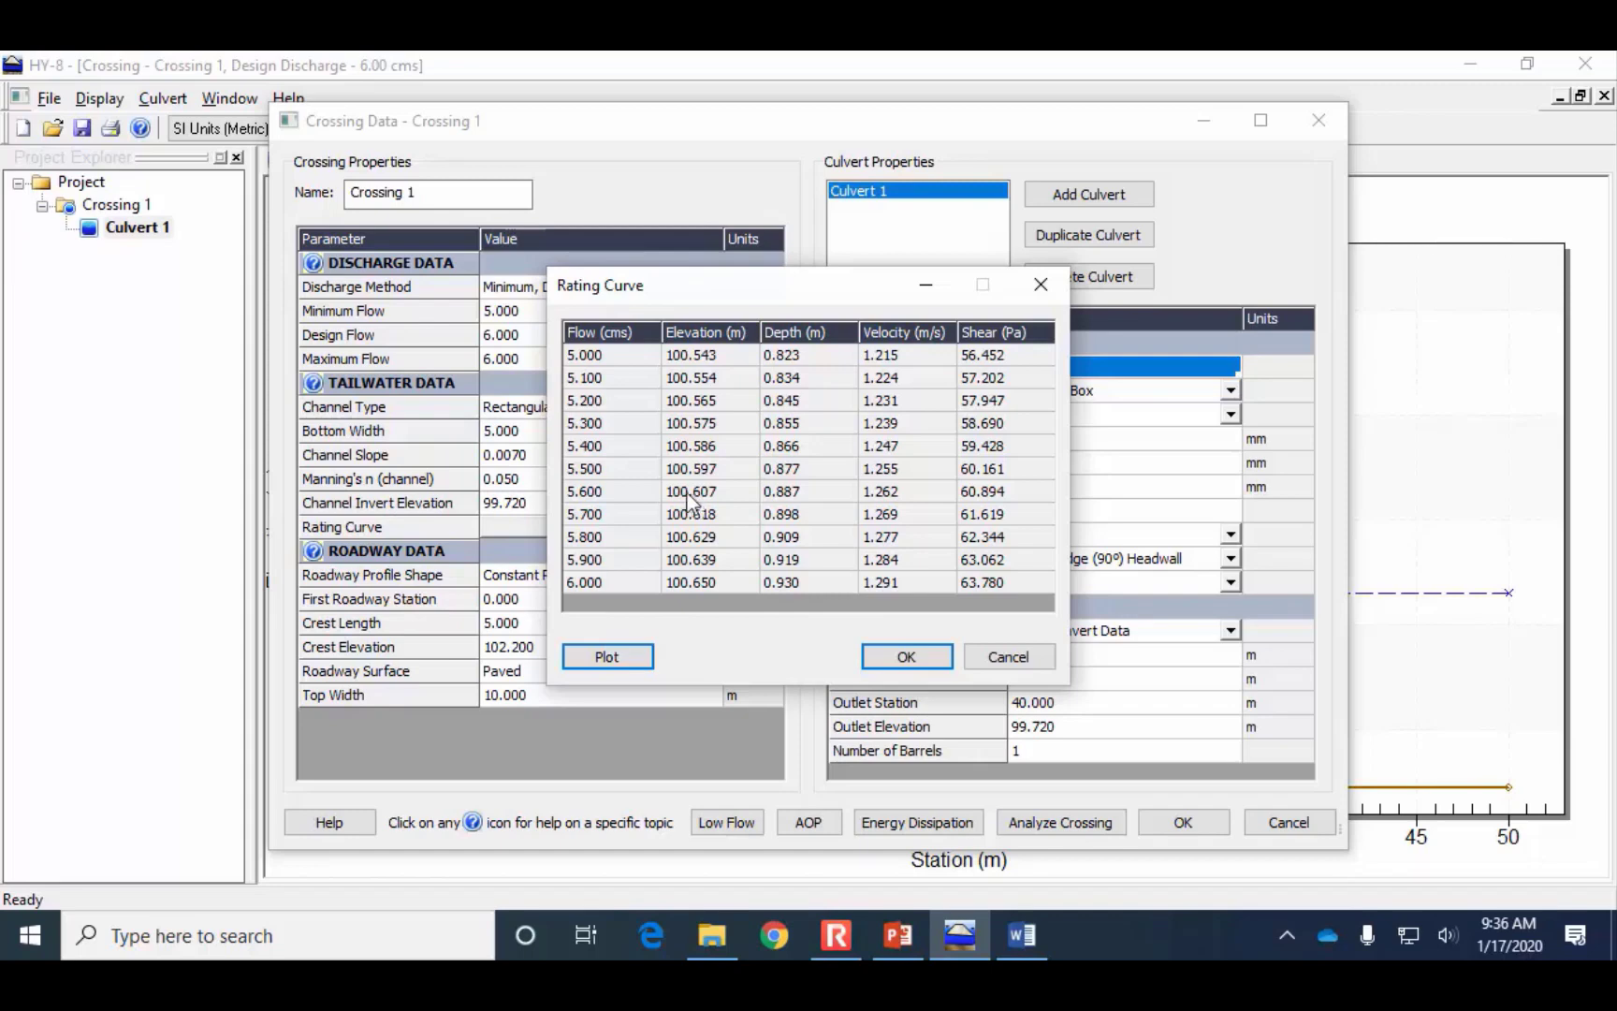
pyautogui.click(1006, 656)
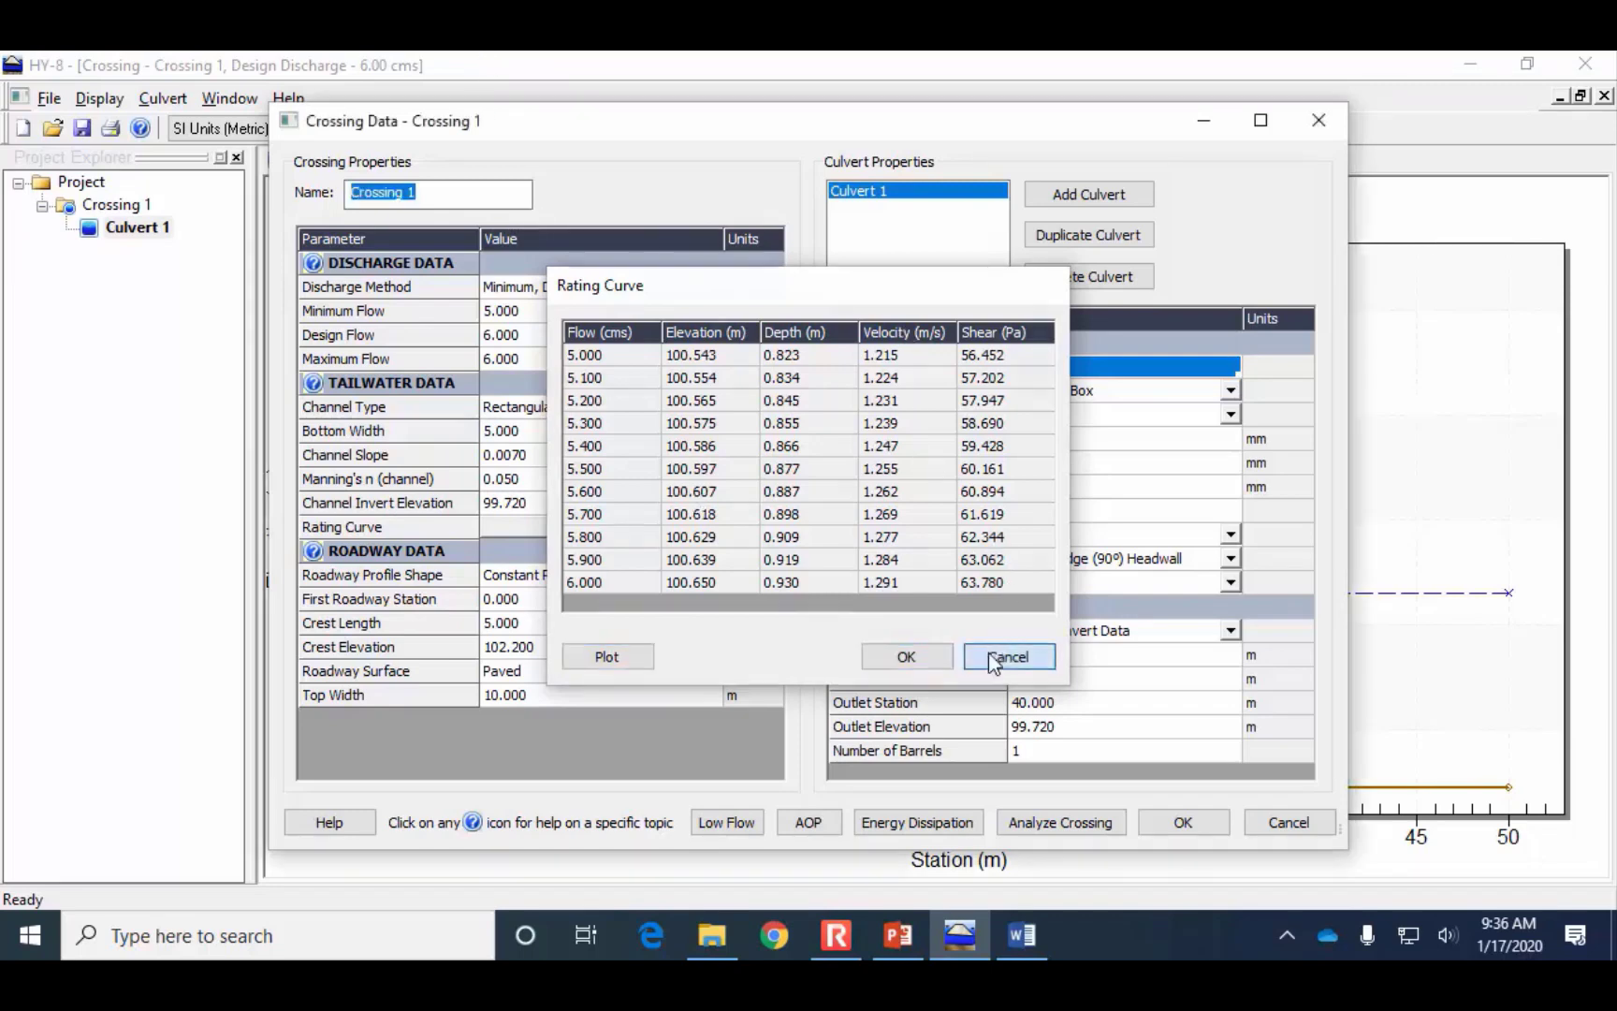
# Try a tailwater channel bottom width of 4 m and check the depths in its rating curve
pyautogui.click(574, 435)
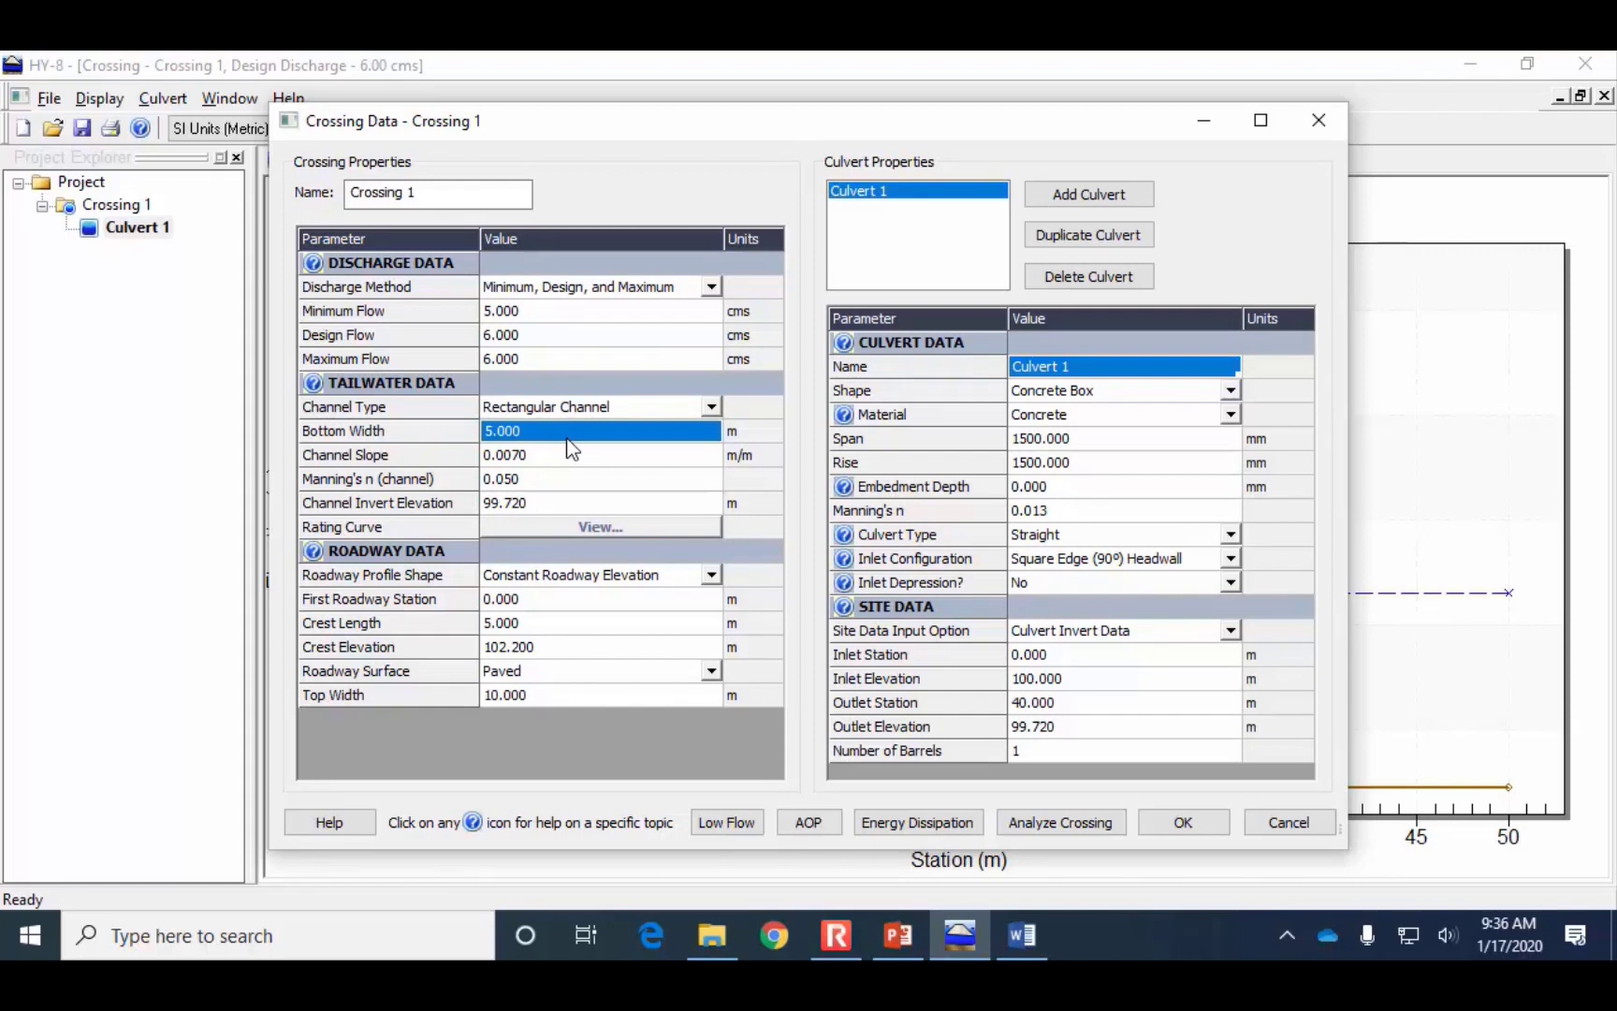
pyautogui.write('4')
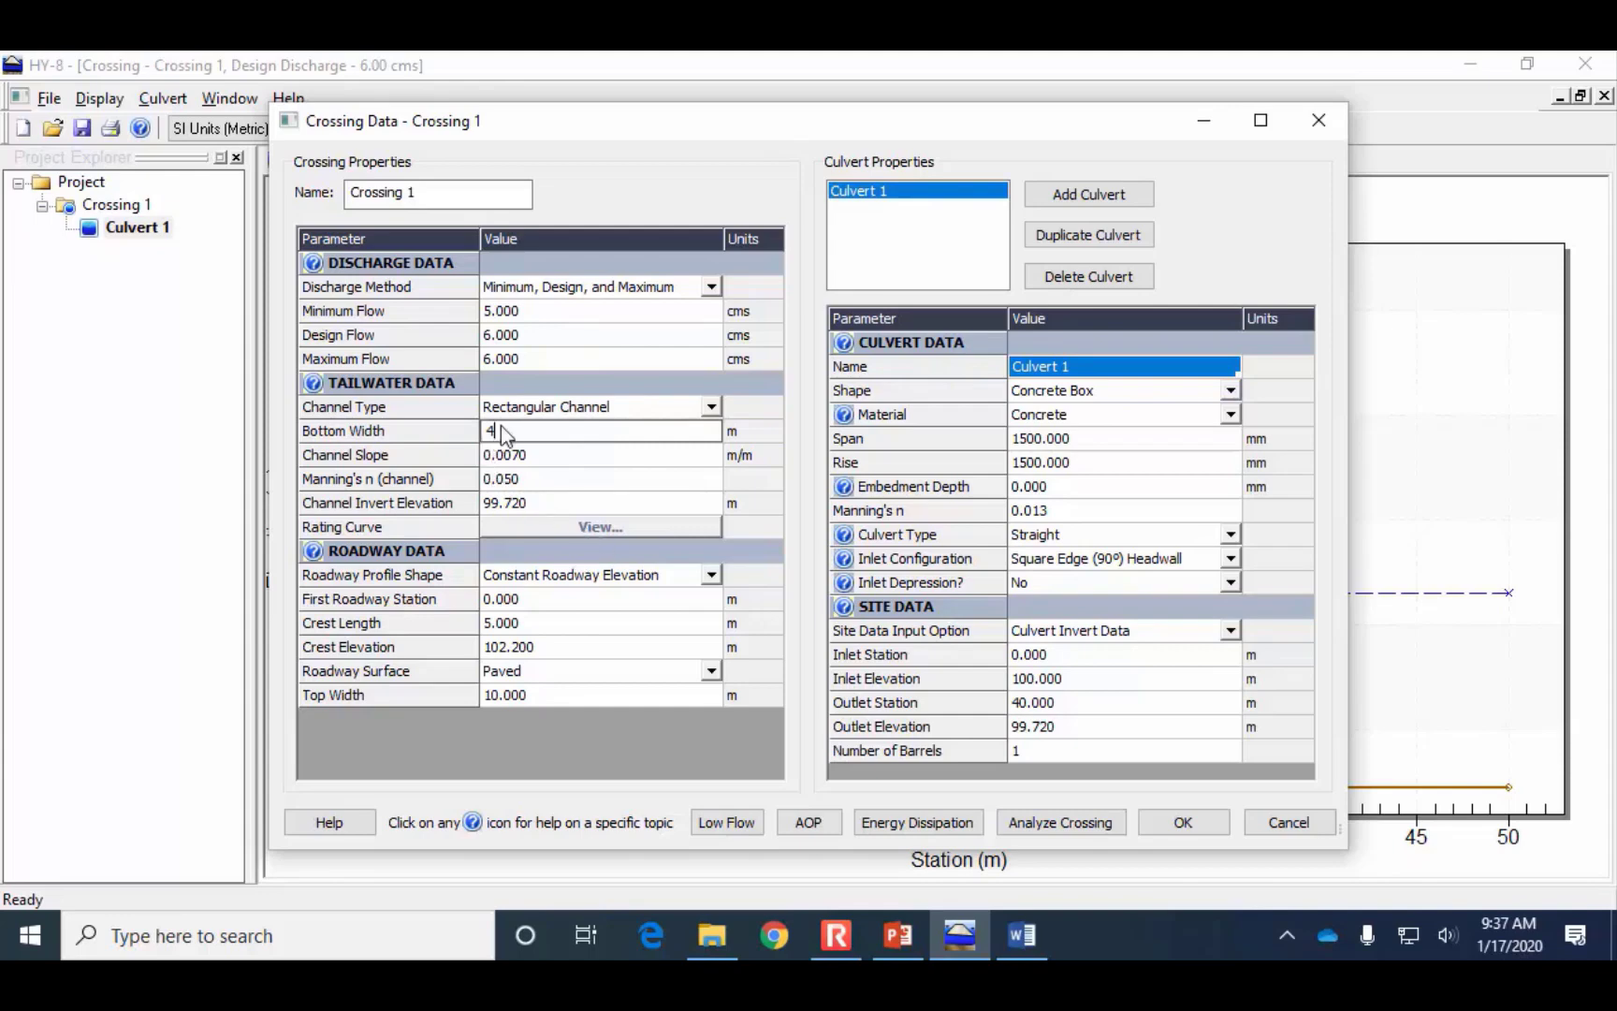
pyautogui.click(553, 526)
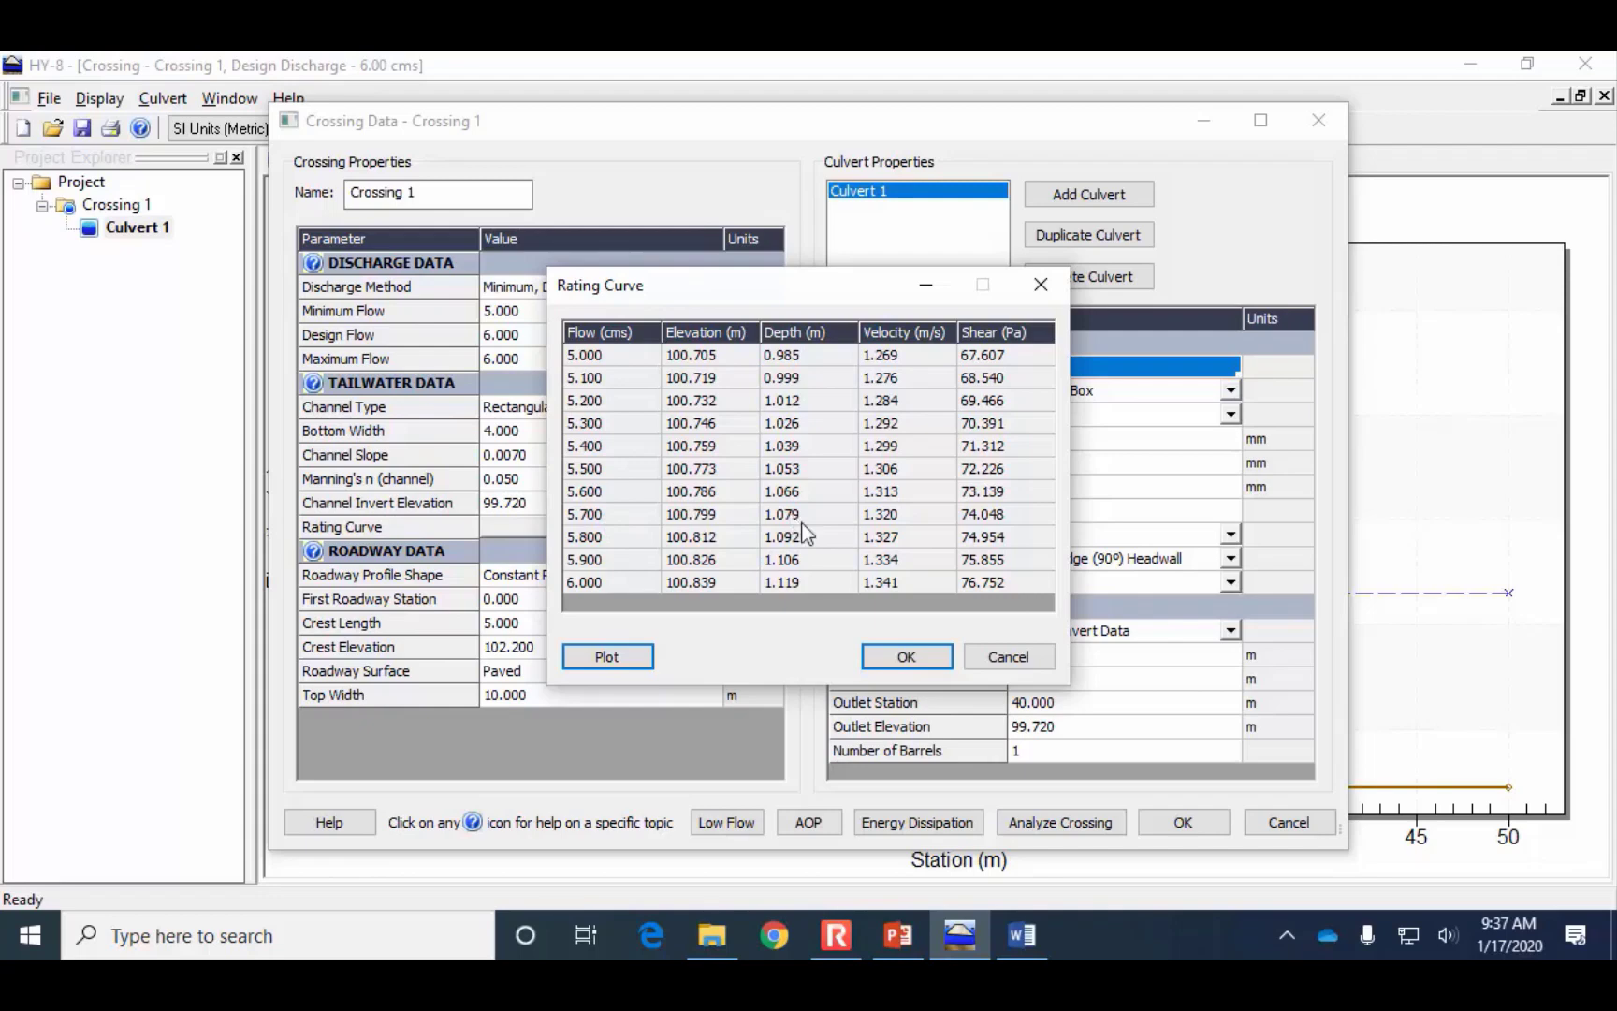
pyautogui.click(908, 656)
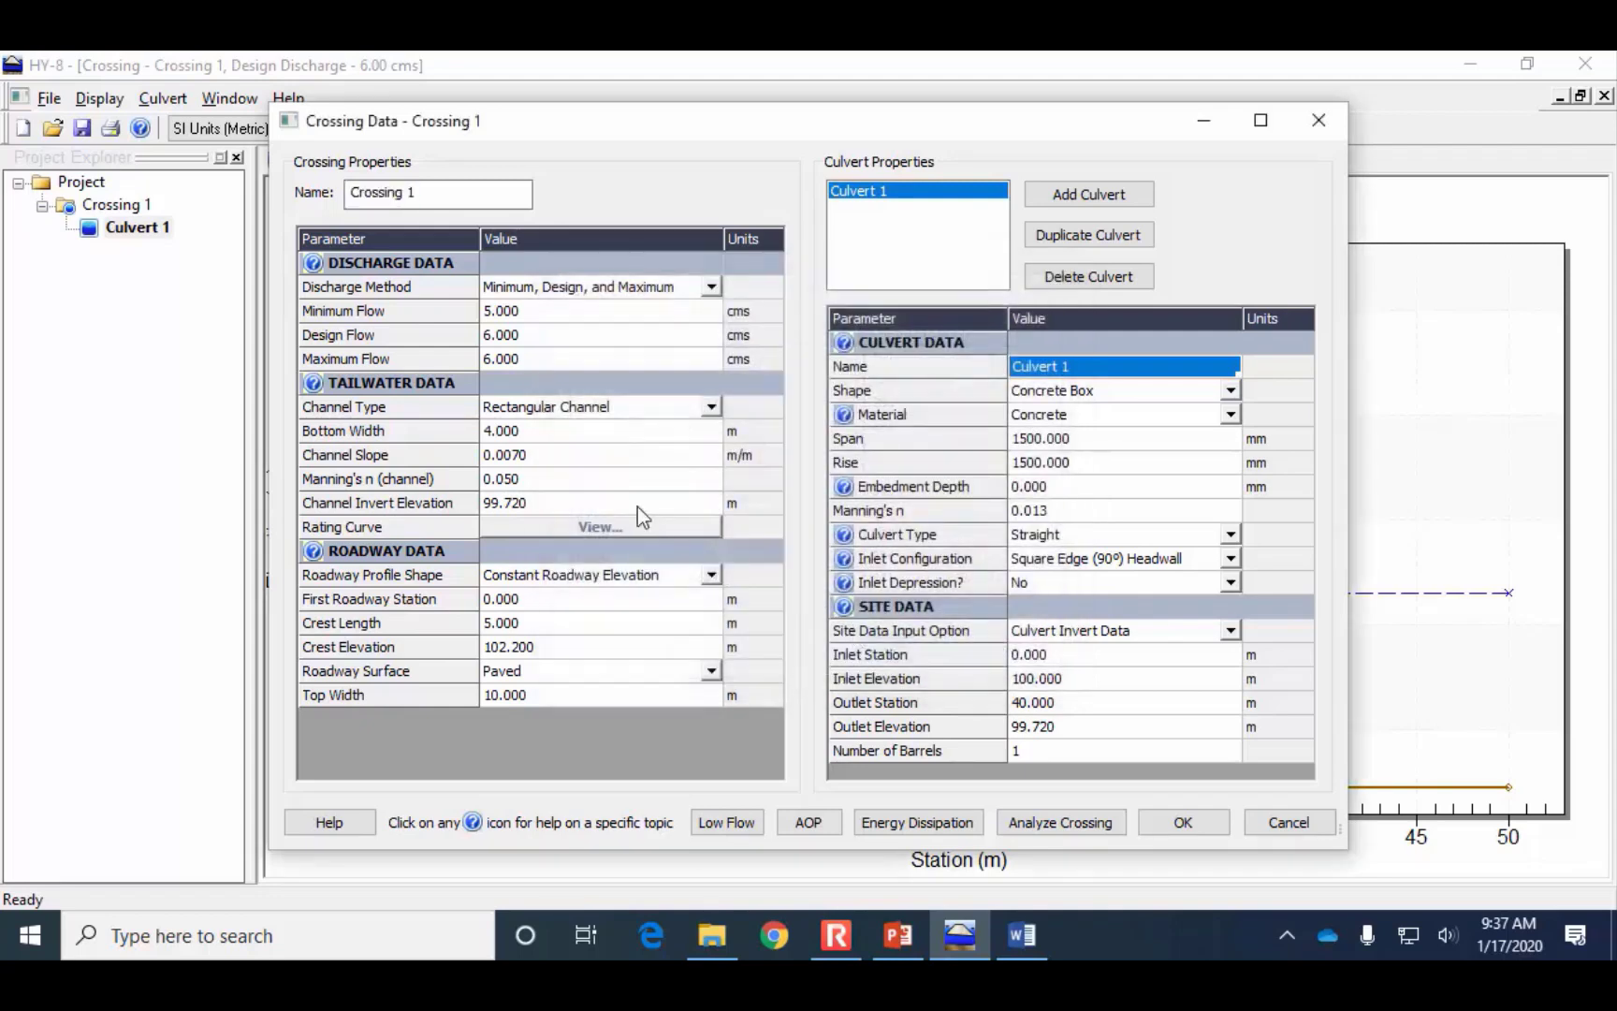
# Try a narrower bottom width of 3 m for the tailwater channel and inspect the rating curve
pyautogui.click(581, 426)
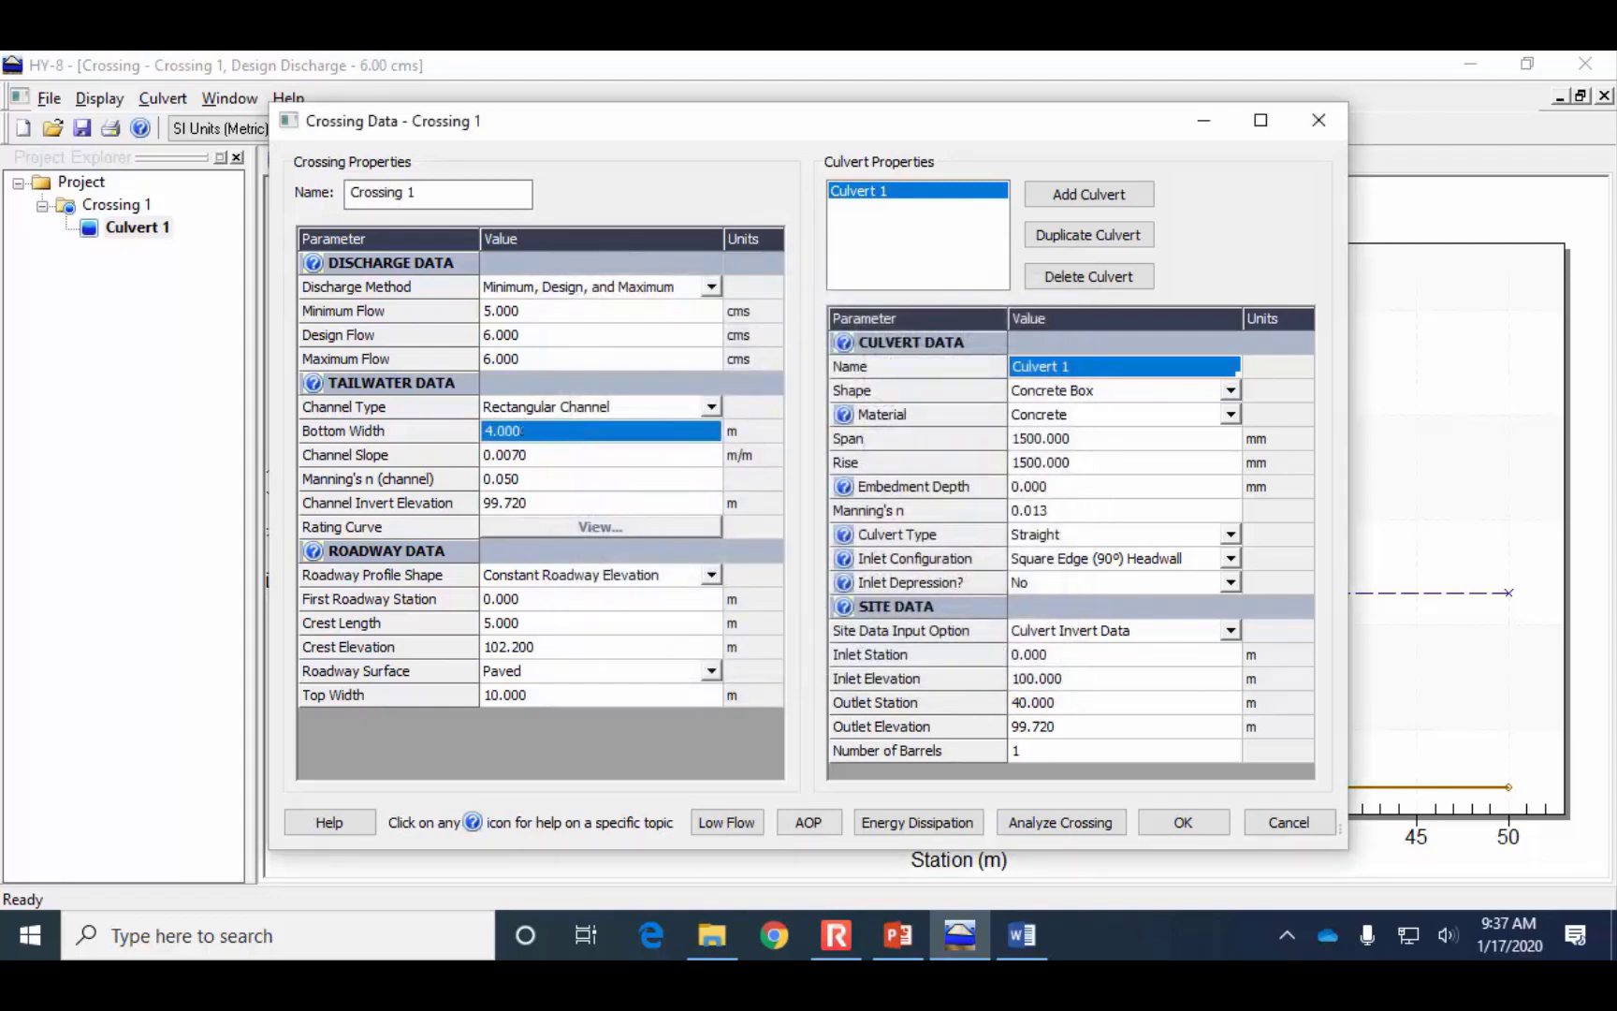
pyautogui.write('3')
pyautogui.click(599, 526)
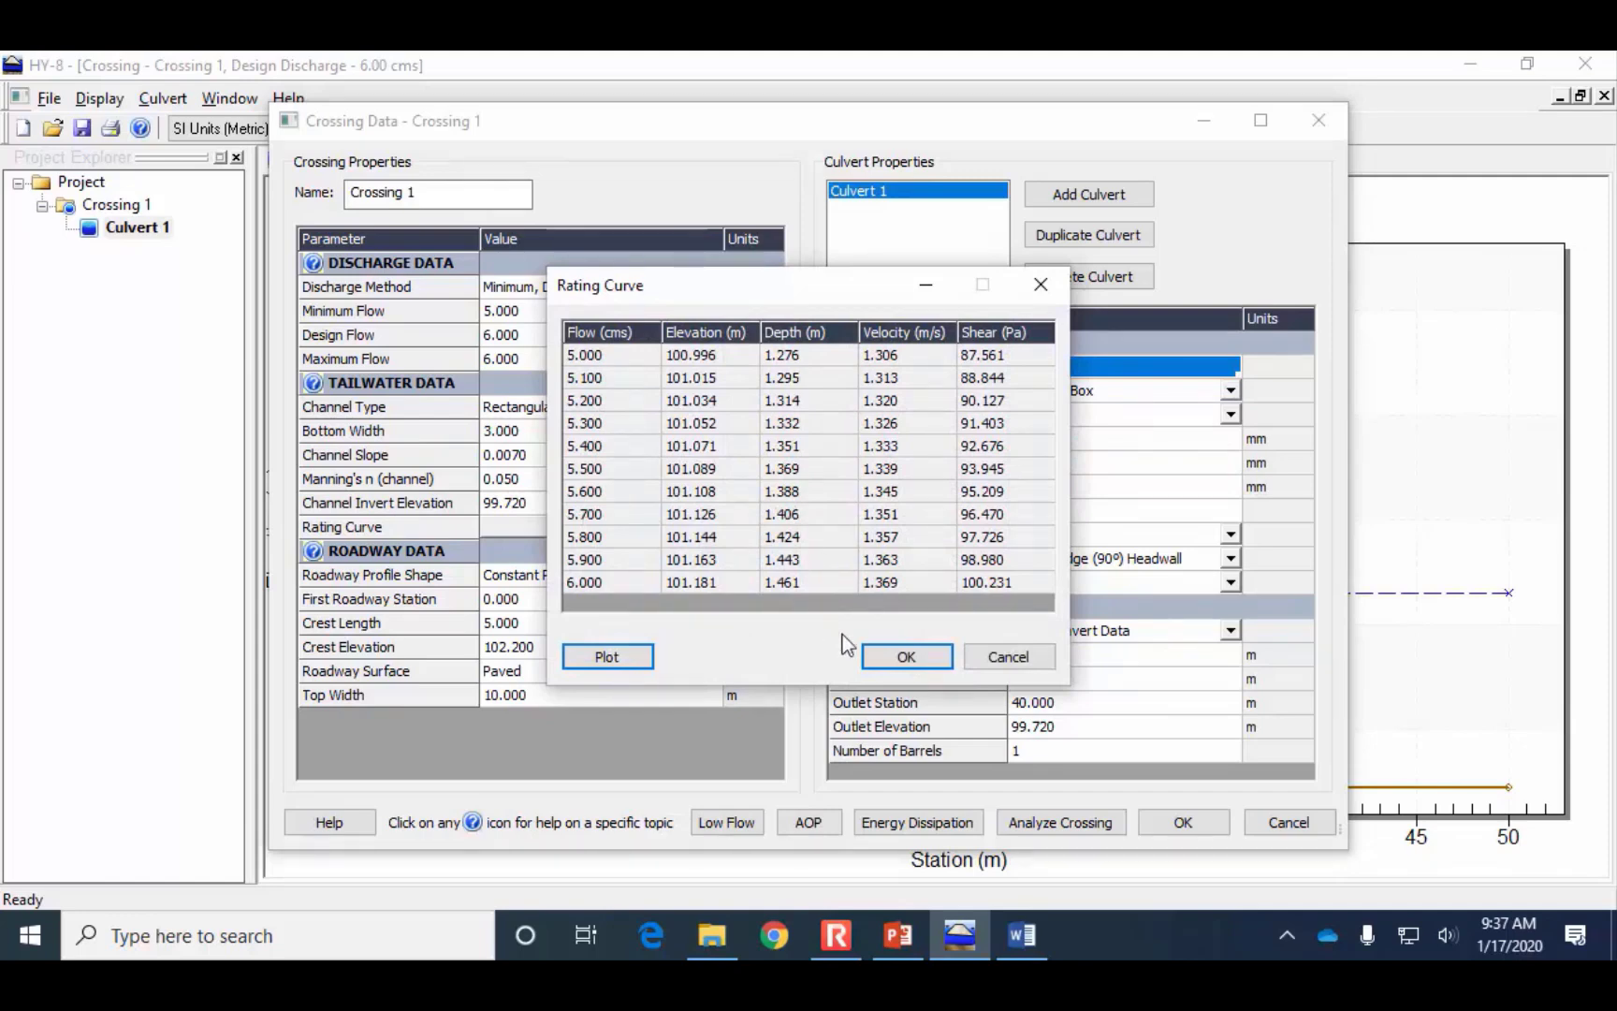
pyautogui.click(903, 656)
# Try a tailwater channel bottom width of 2.5 m and review the rating curve depths against the target
pyautogui.click(569, 436)
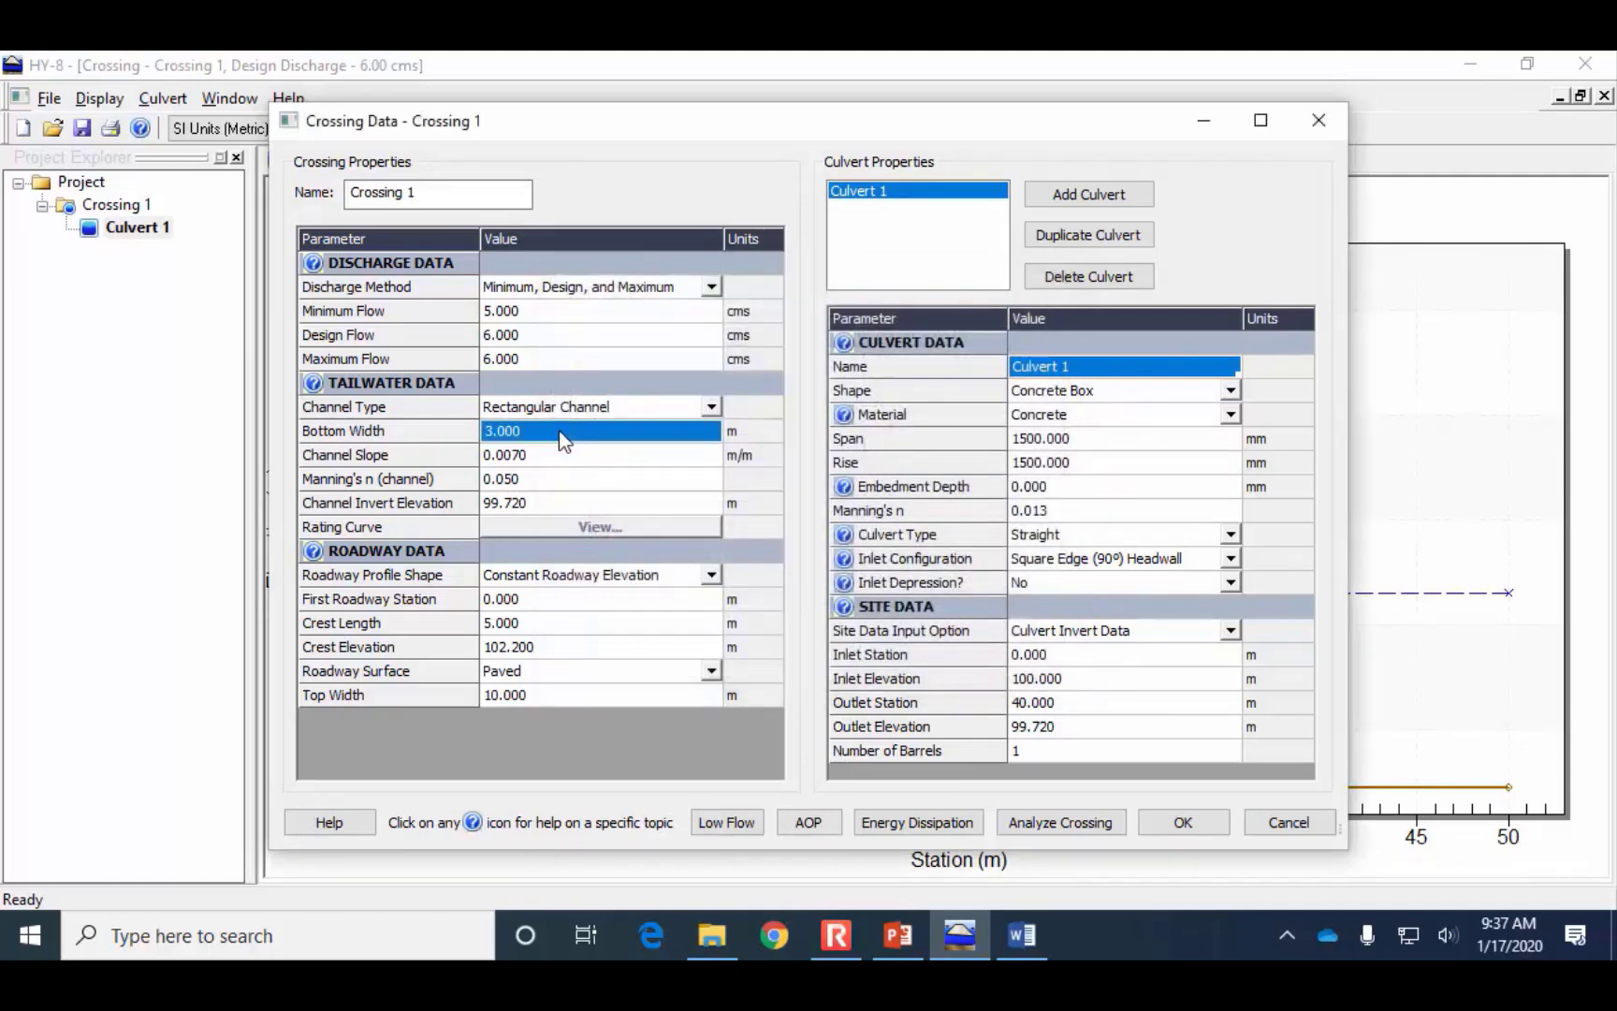
pyautogui.write('2')
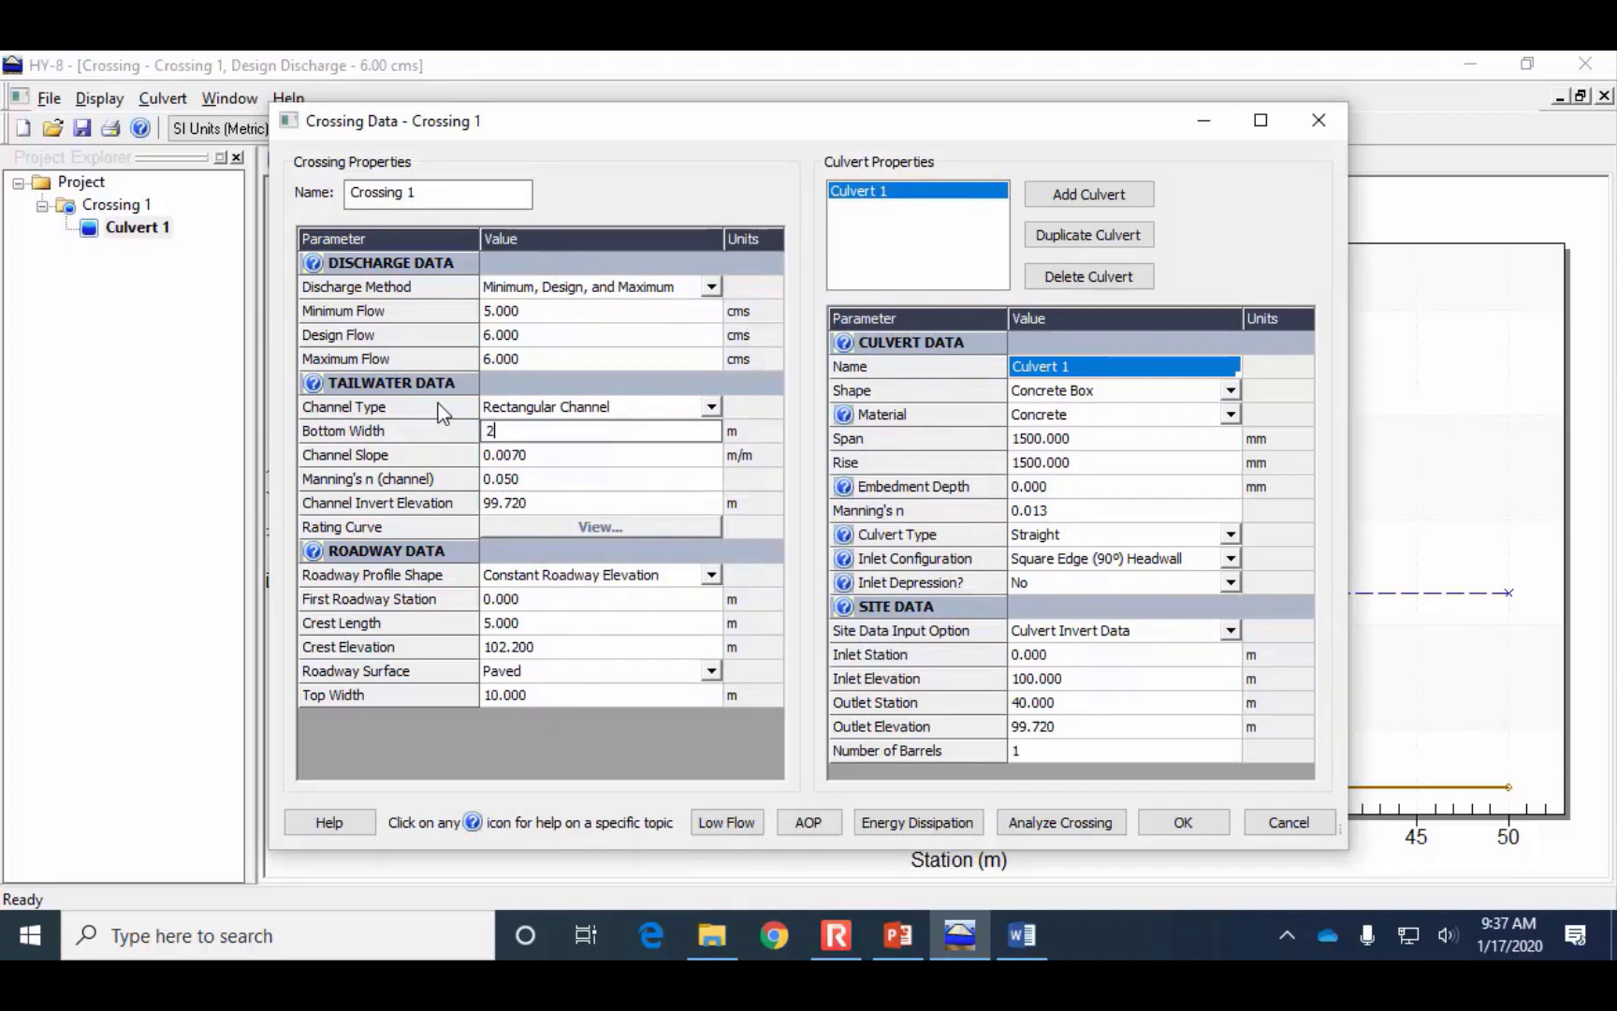
pyautogui.write('.5')
pyautogui.click(508, 529)
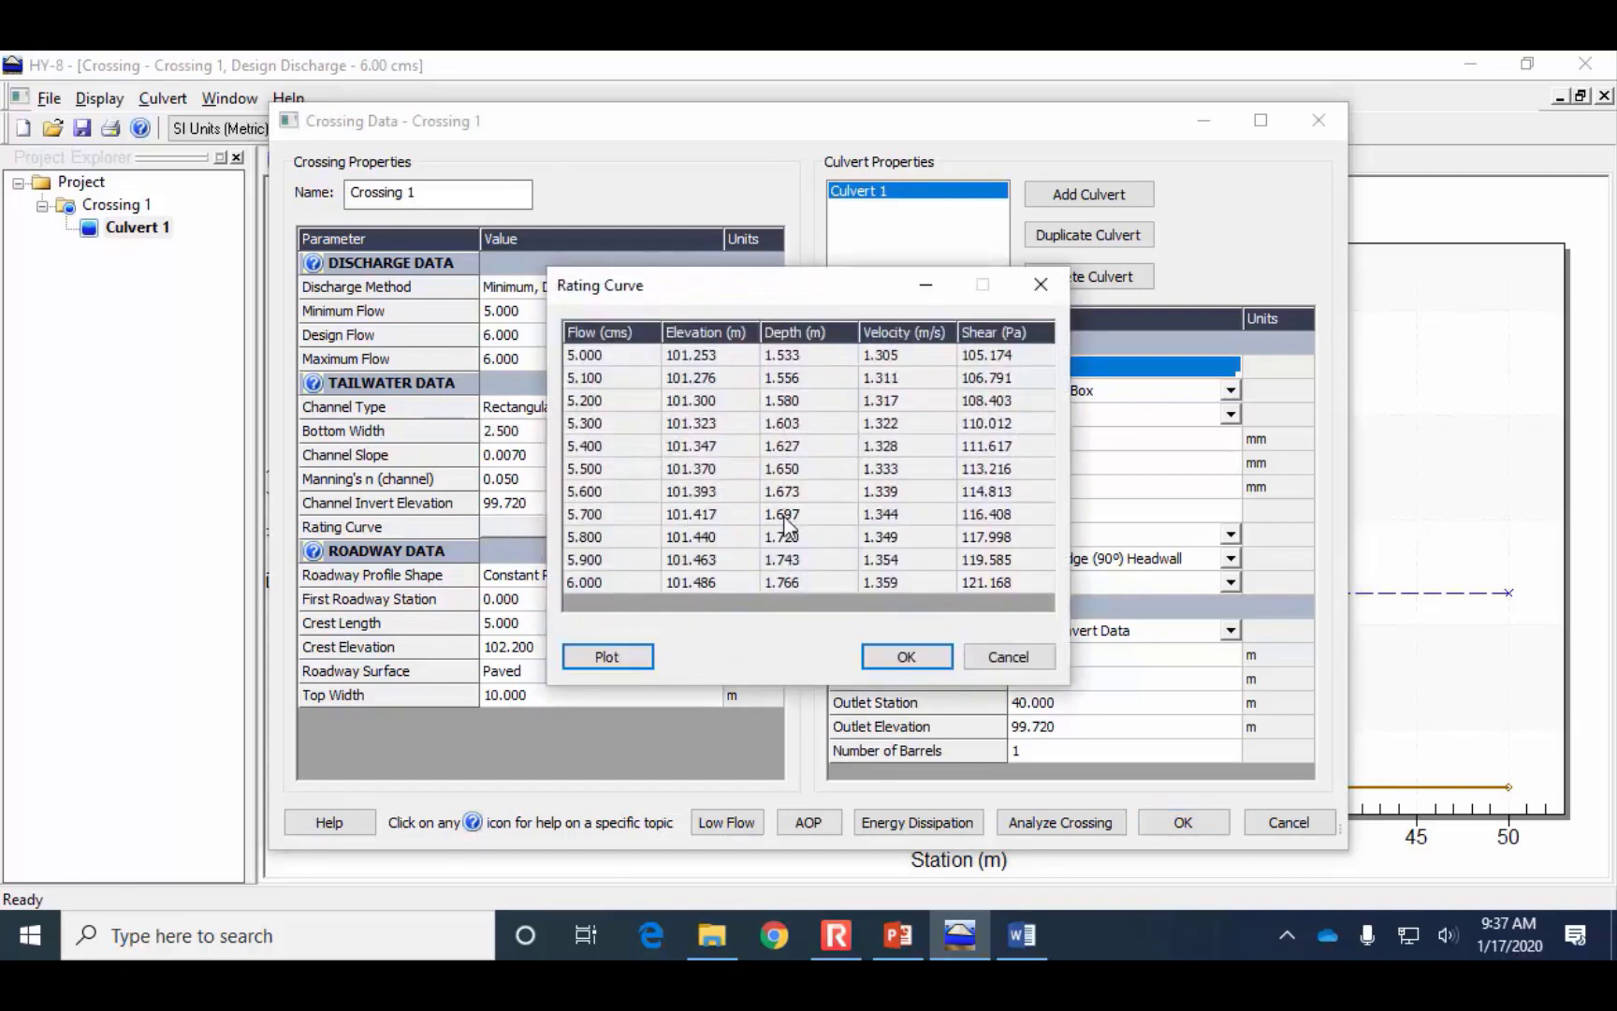
pyautogui.click(1020, 661)
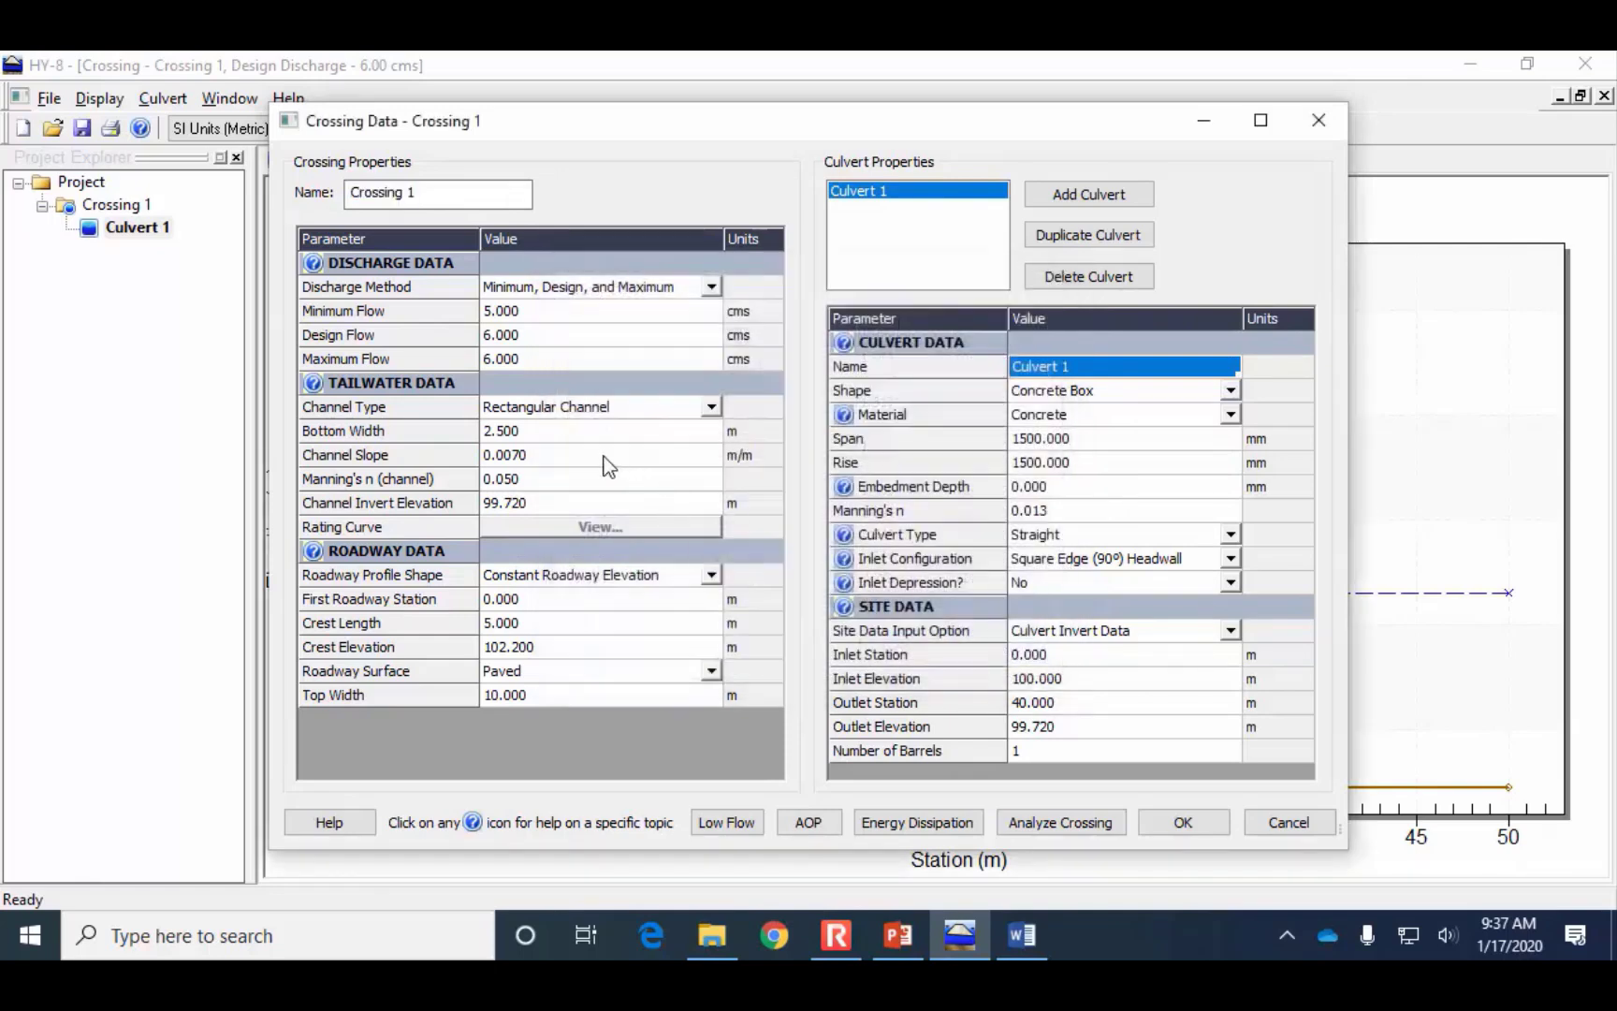
# Set the tailwater channel's bottom width to 2.35 m and examine the resulting rating curve
pyautogui.click(578, 436)
pyautogui.write('2.35')
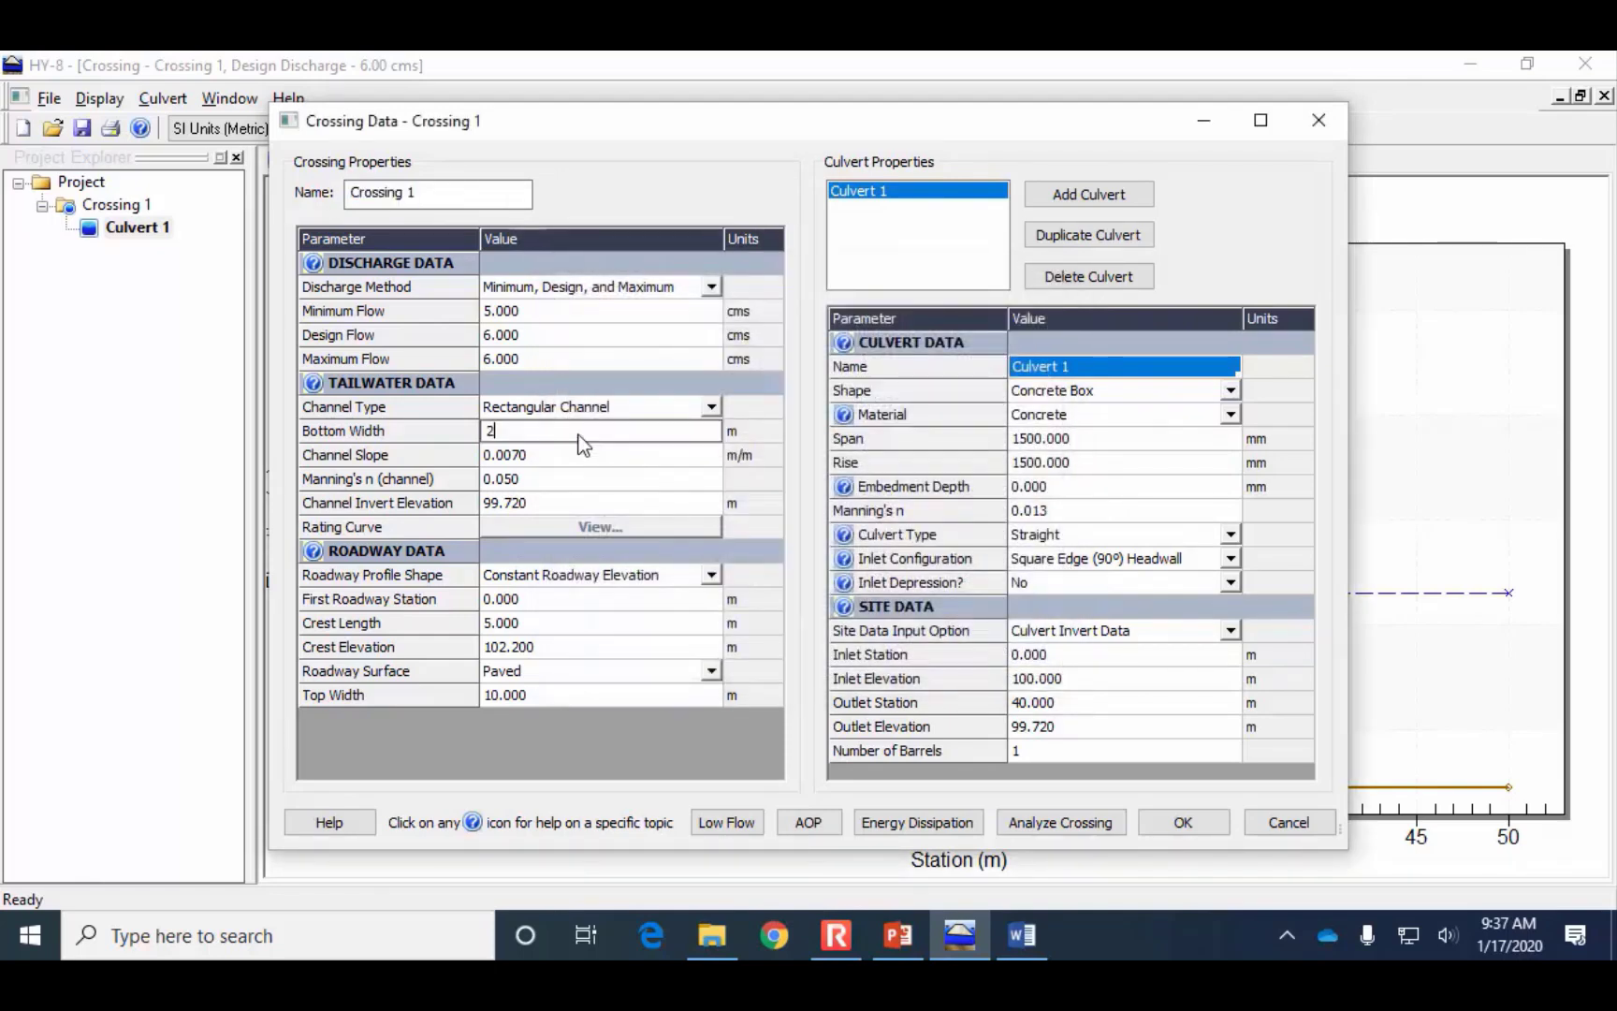
pyautogui.click(606, 530)
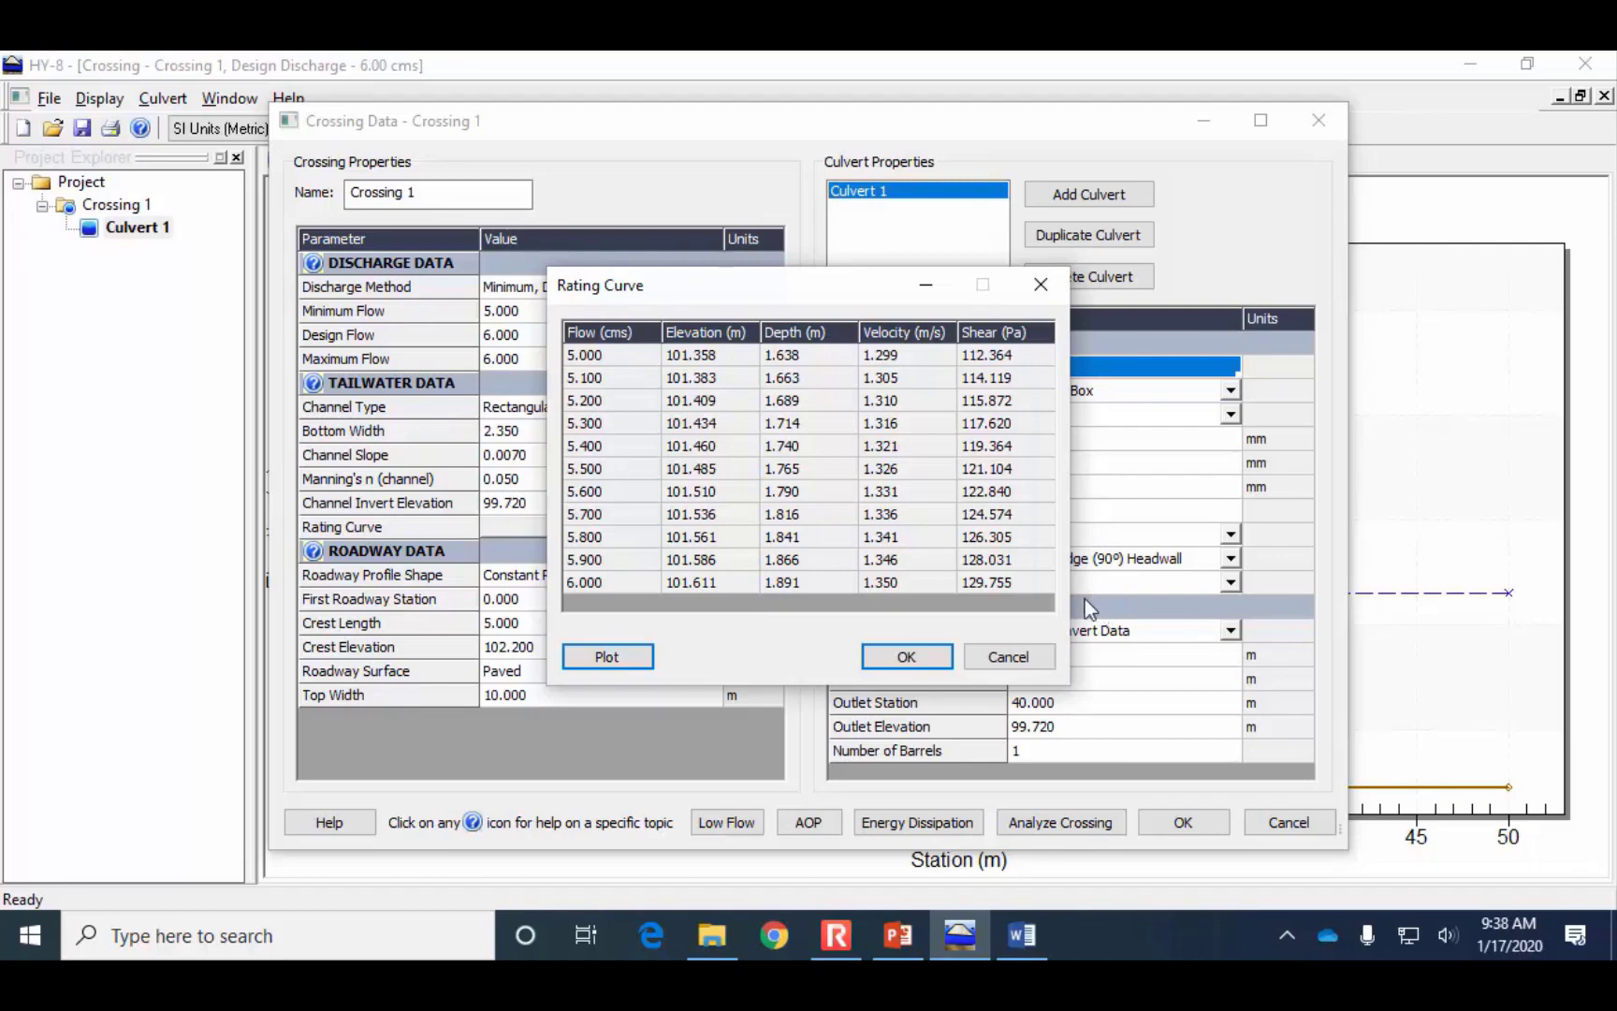
pyautogui.click(1008, 655)
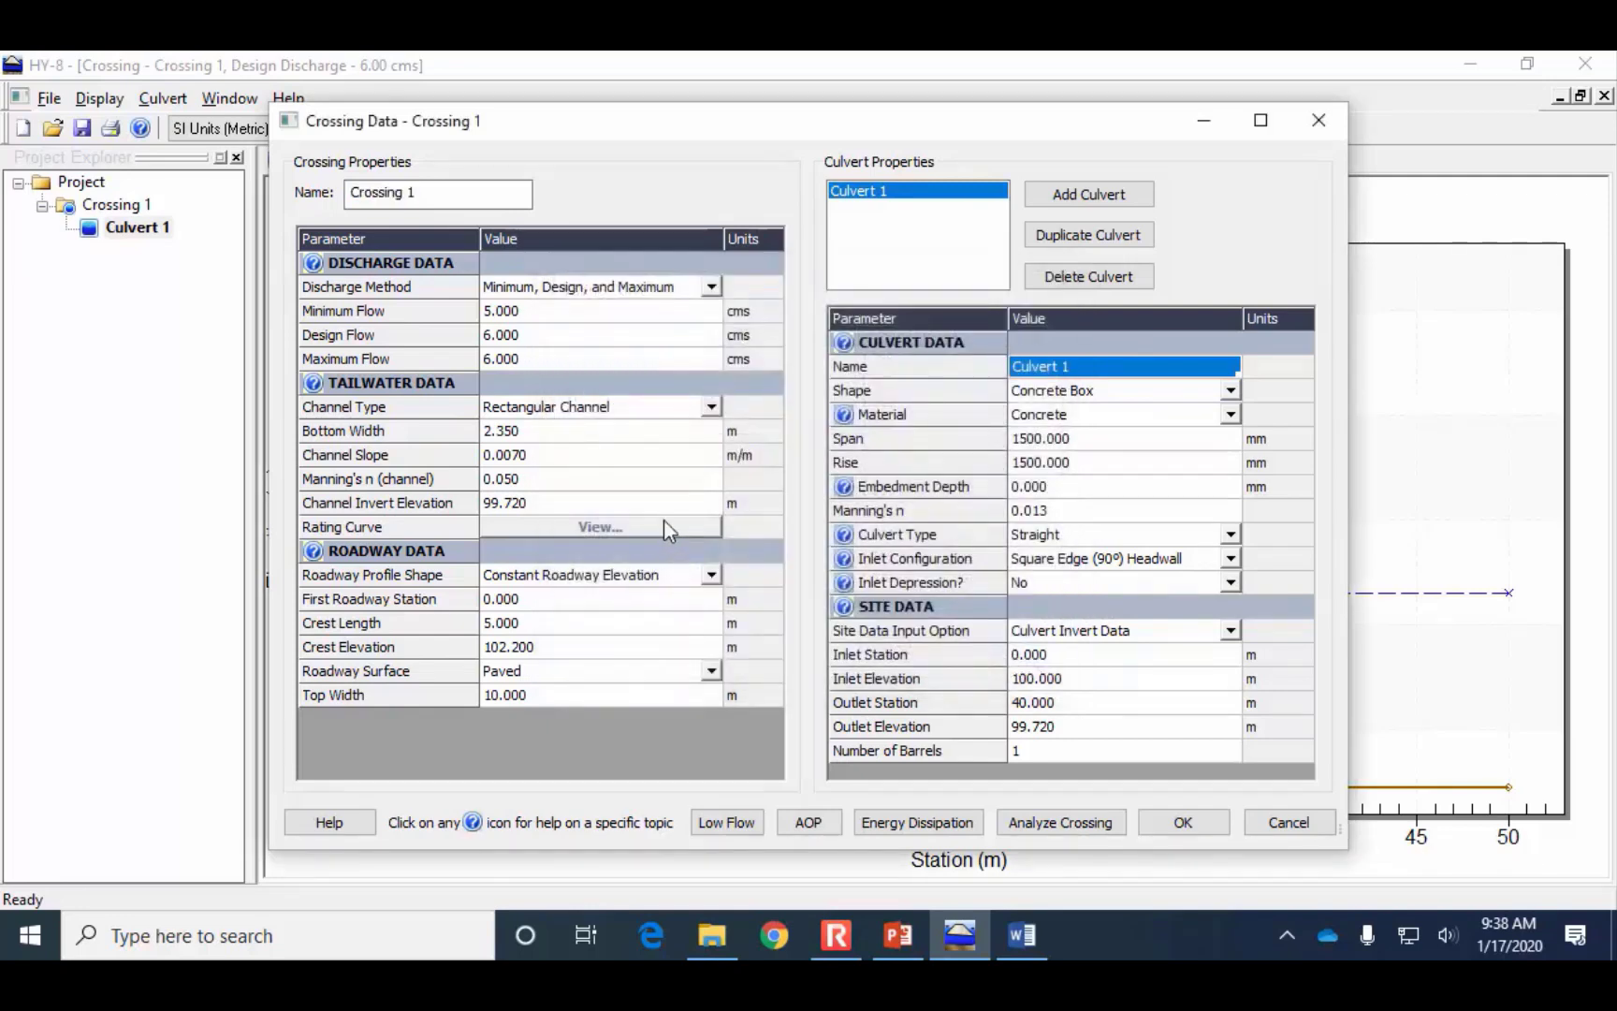
# Try a tailwater channel bottom width of 2.2 m and check the depths in its rating curve
pyautogui.click(539, 433)
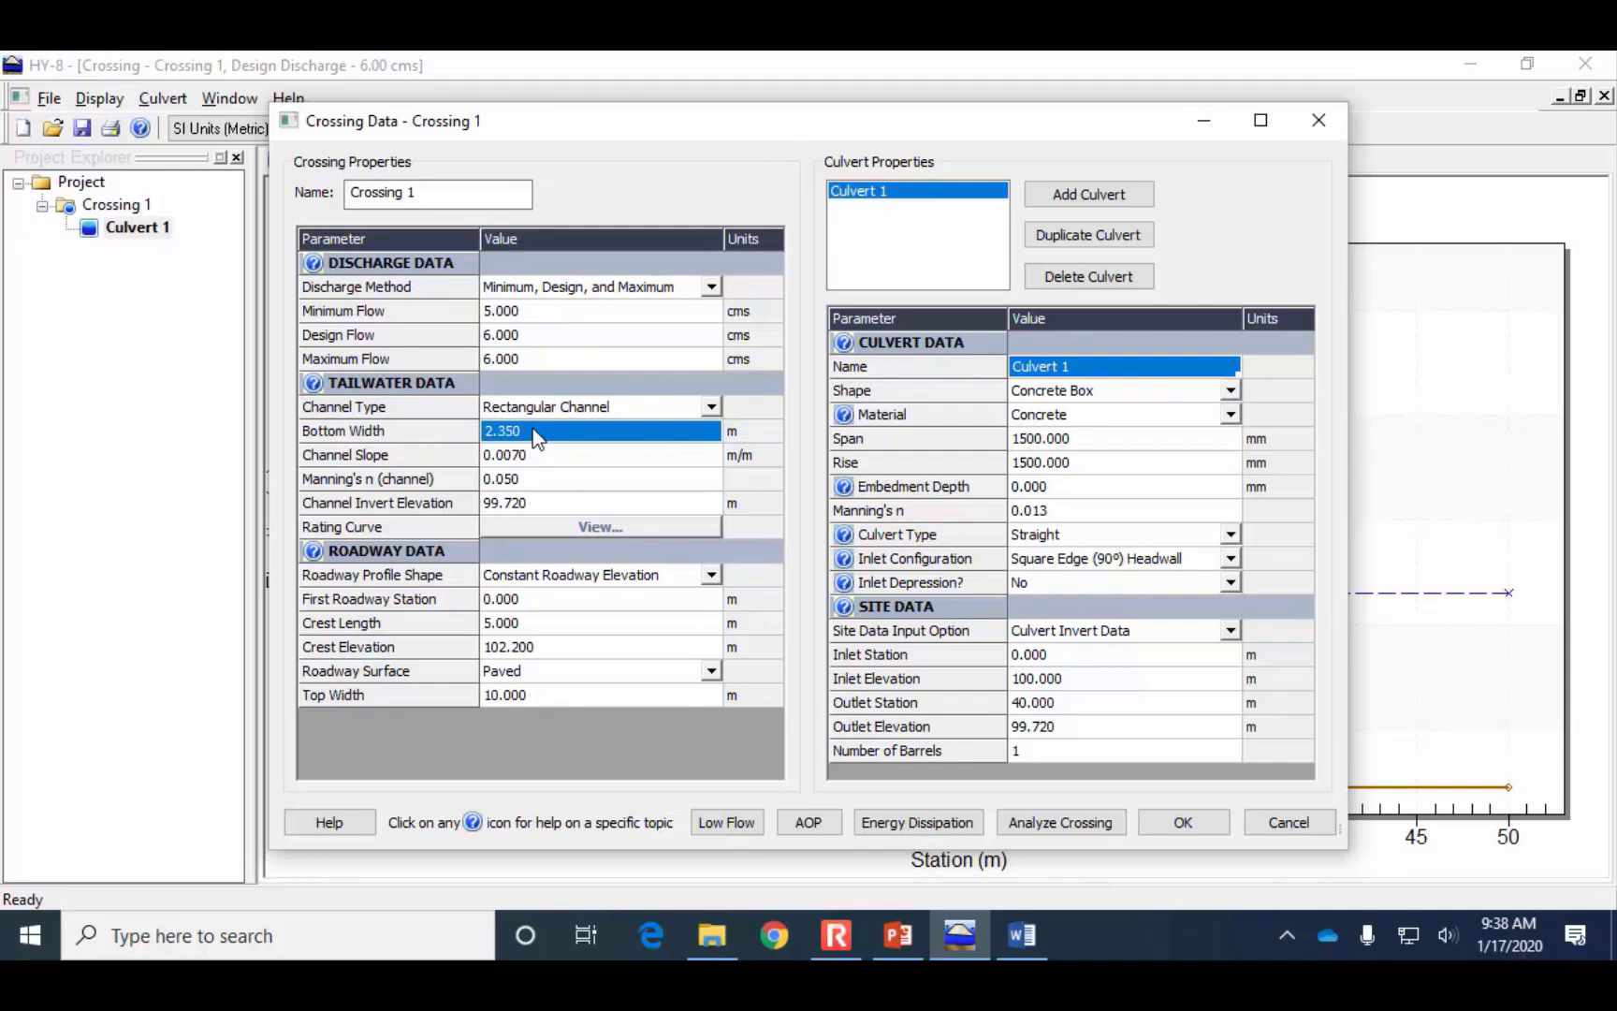
pyautogui.write('2.2')
pyautogui.click(598, 526)
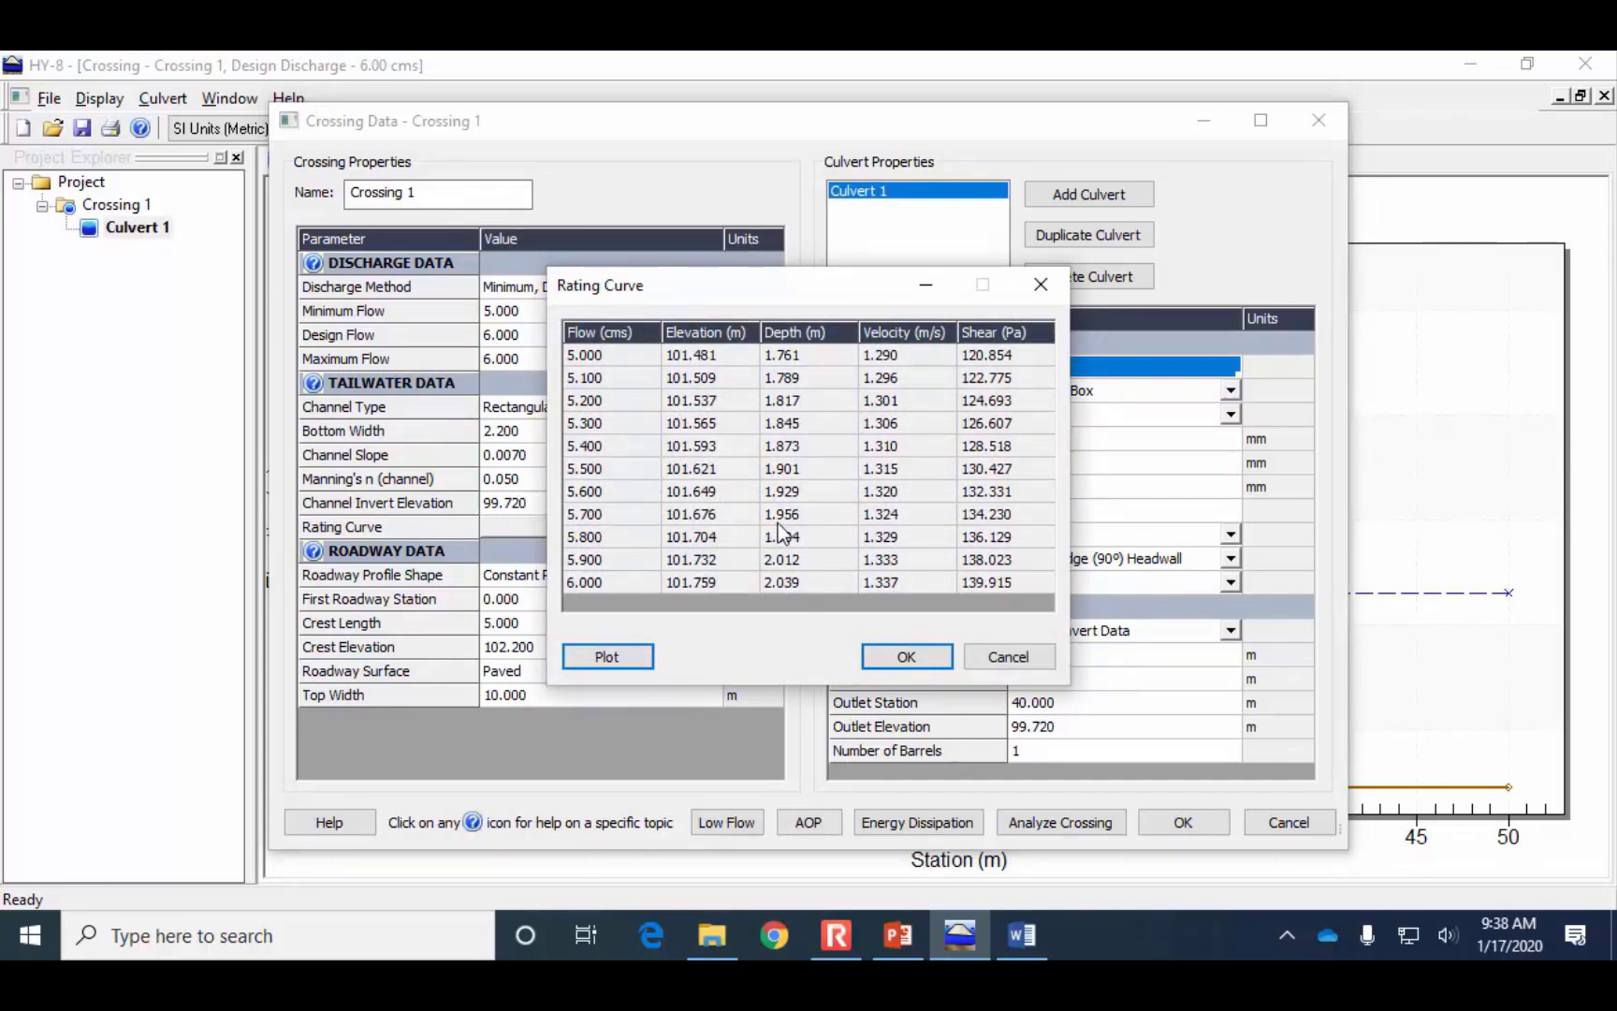
pyautogui.click(1009, 655)
# Set the tailwater channel's bottom width to 2.16 m and display its rating curve to compare depths with the 2 m target
pyautogui.click(598, 421)
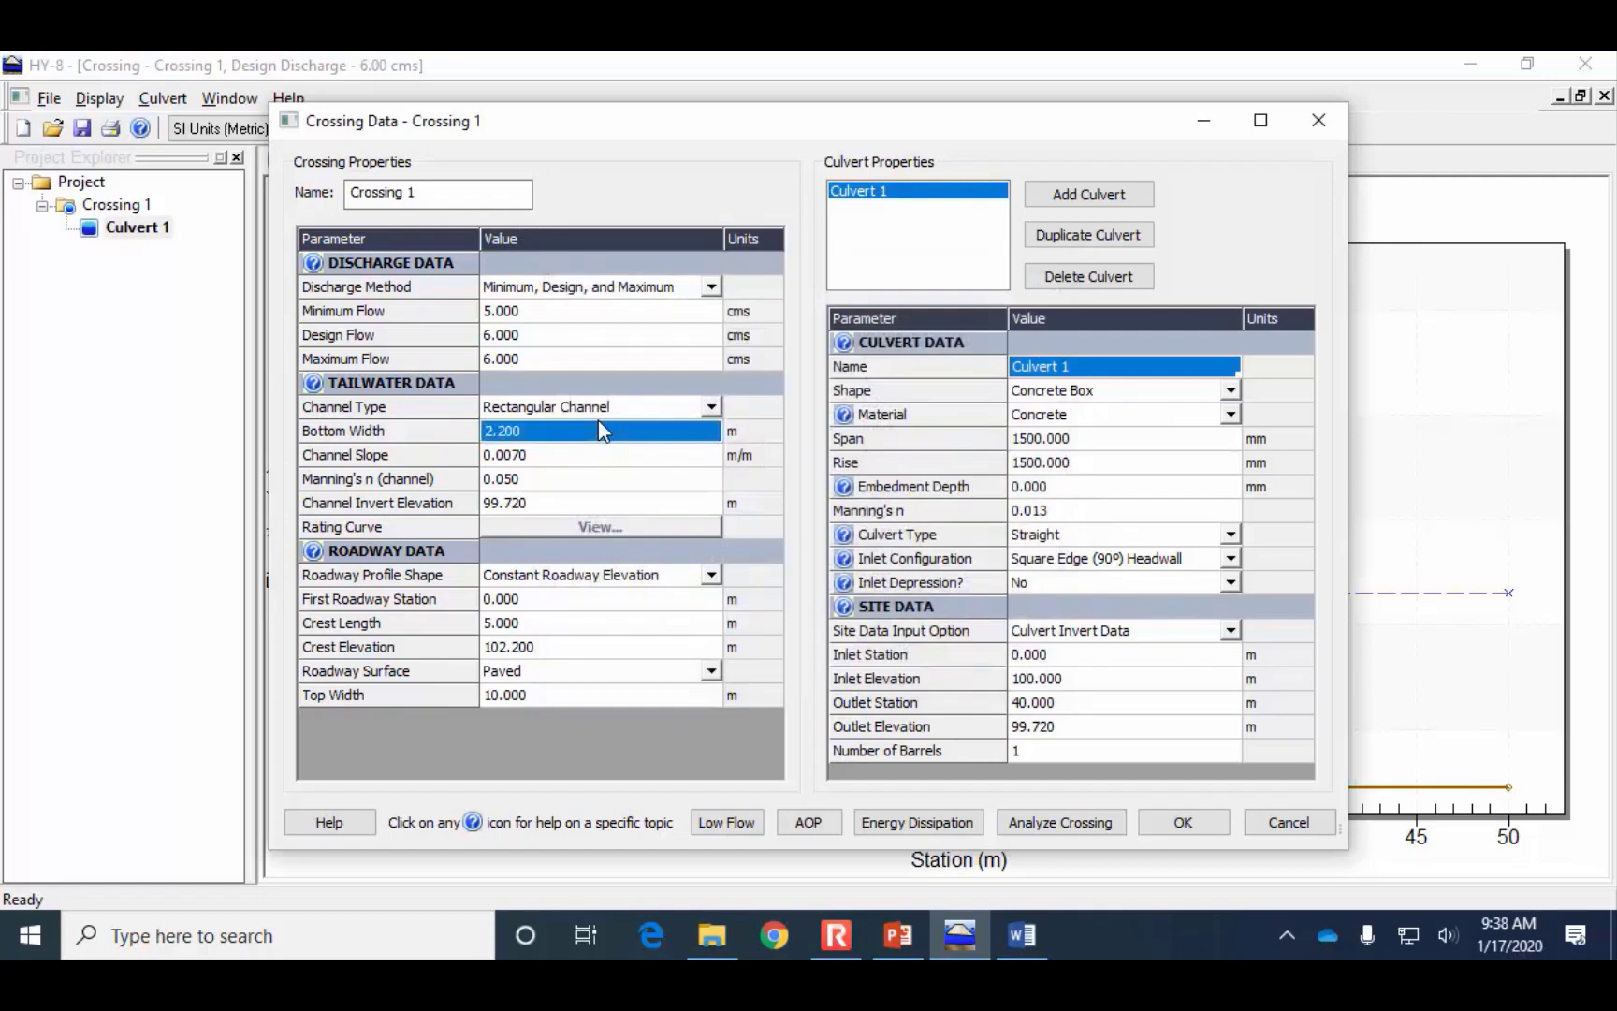
pyautogui.write('2.16')
pyautogui.click(578, 526)
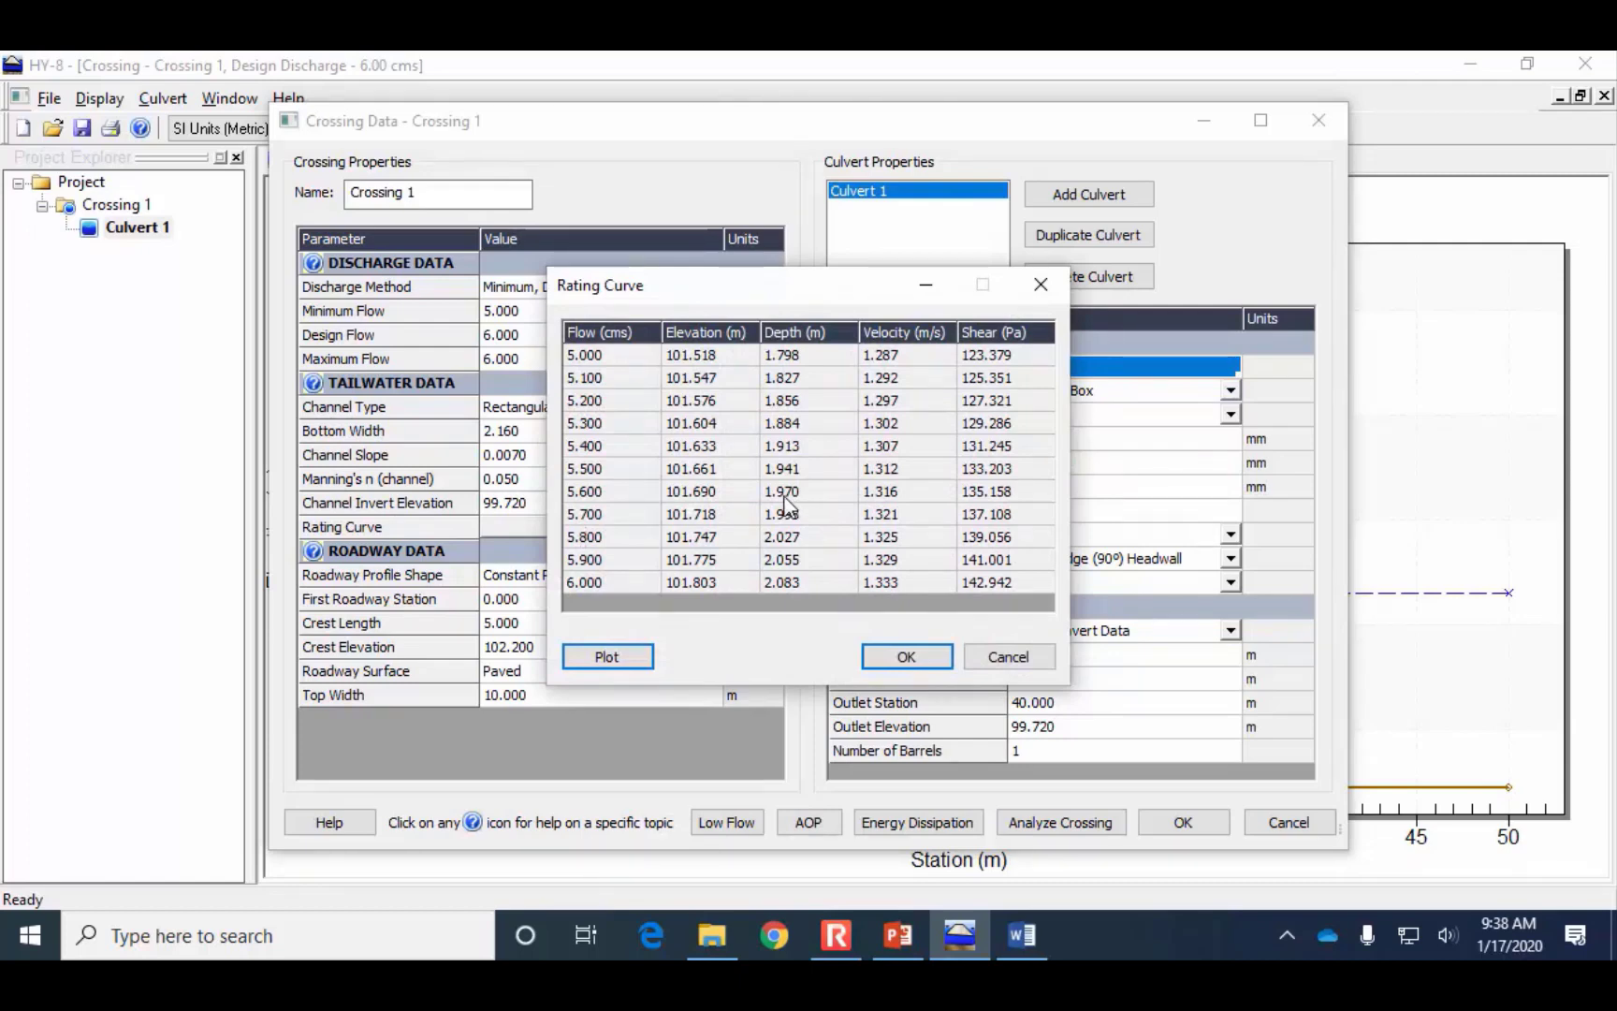
# Switch to the PowerPoint lecture presentation and go to slide 56, following the Culvert Example 2 analysis slide
pyautogui.click(895, 936)
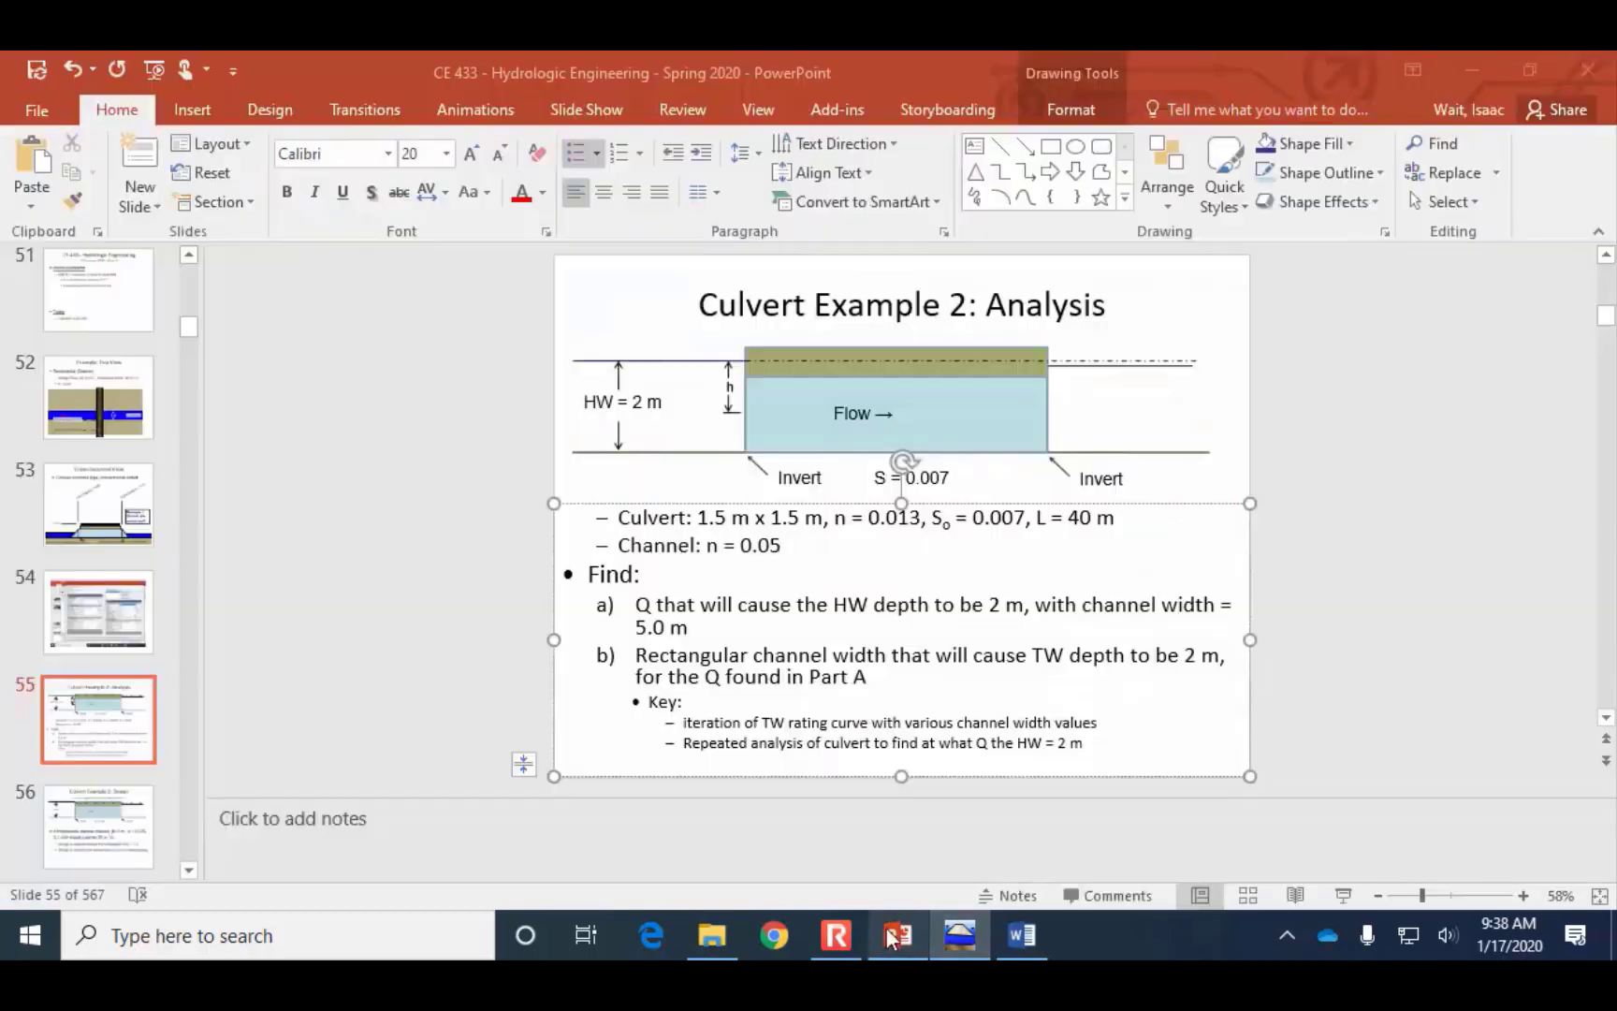
pyautogui.click(70, 844)
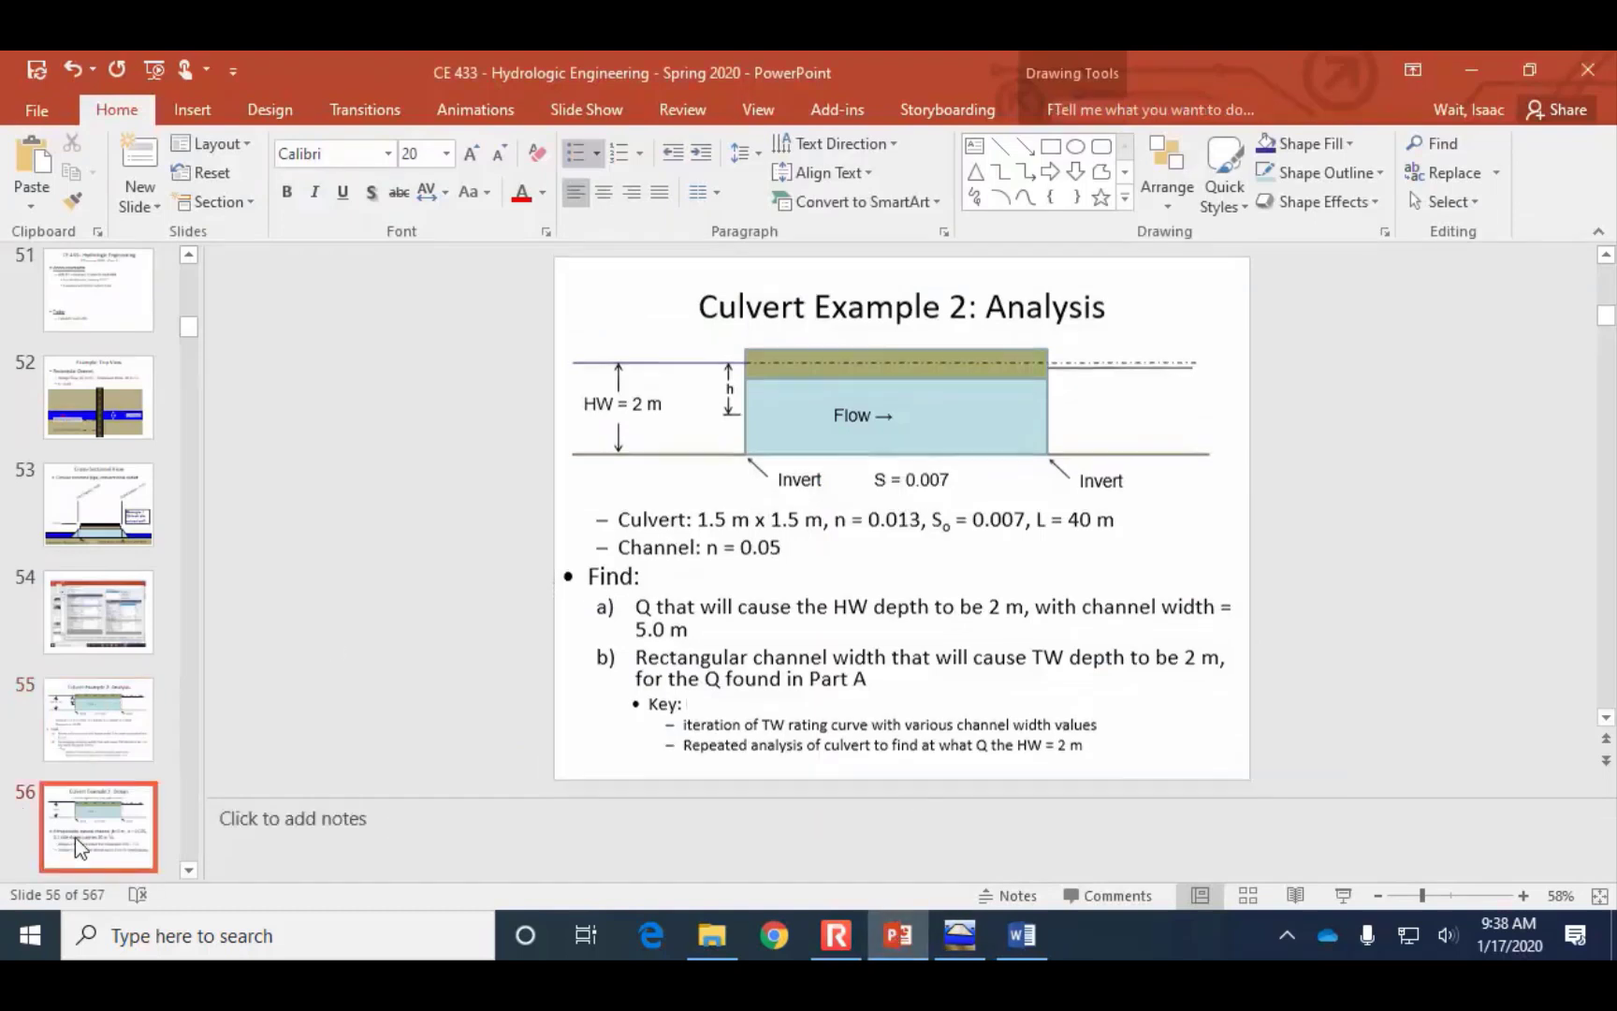